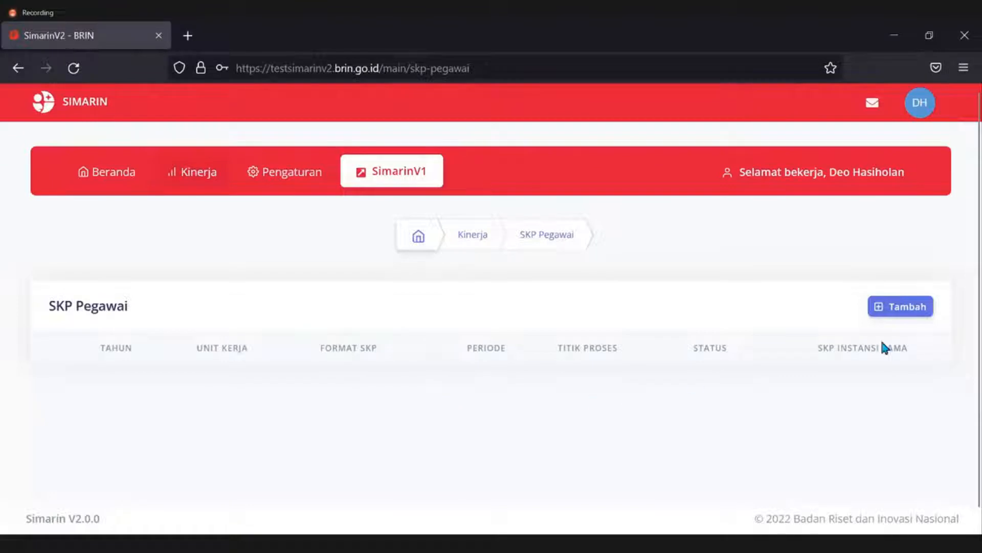
Add a new SKP entry from the SKP Pegawai page to open the Tambah SKP wizard.
left_click(923, 311)
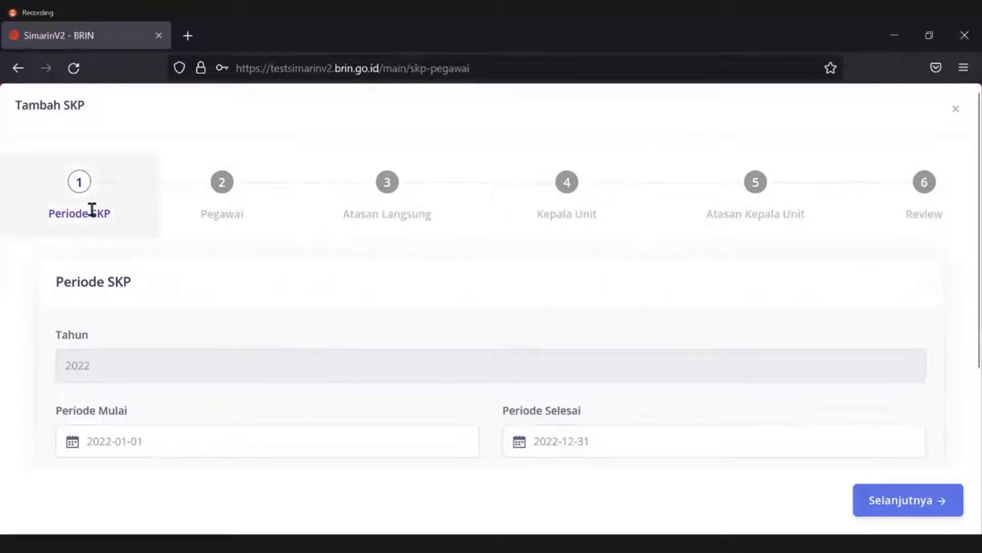
left_click_drag(49, 213, 111, 221)
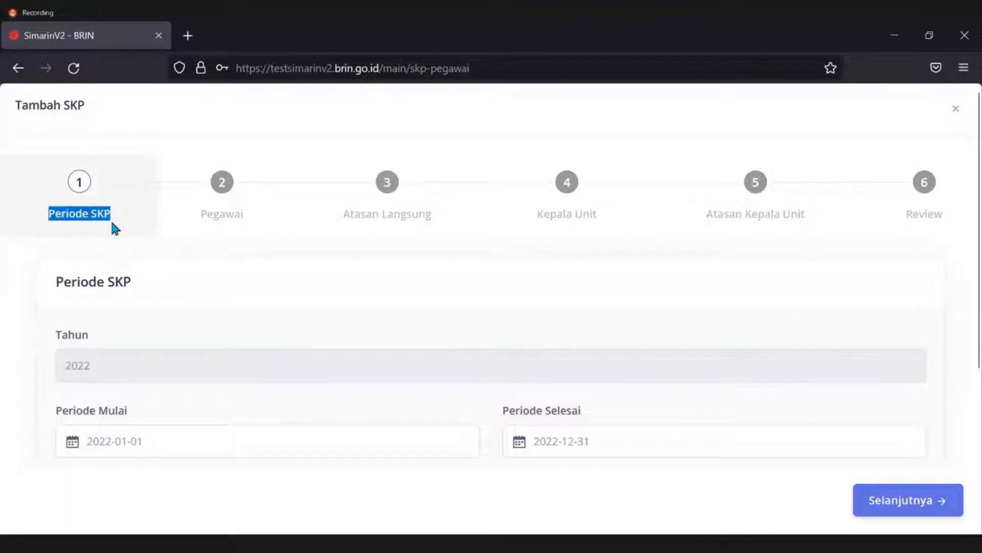
left_click(158, 267)
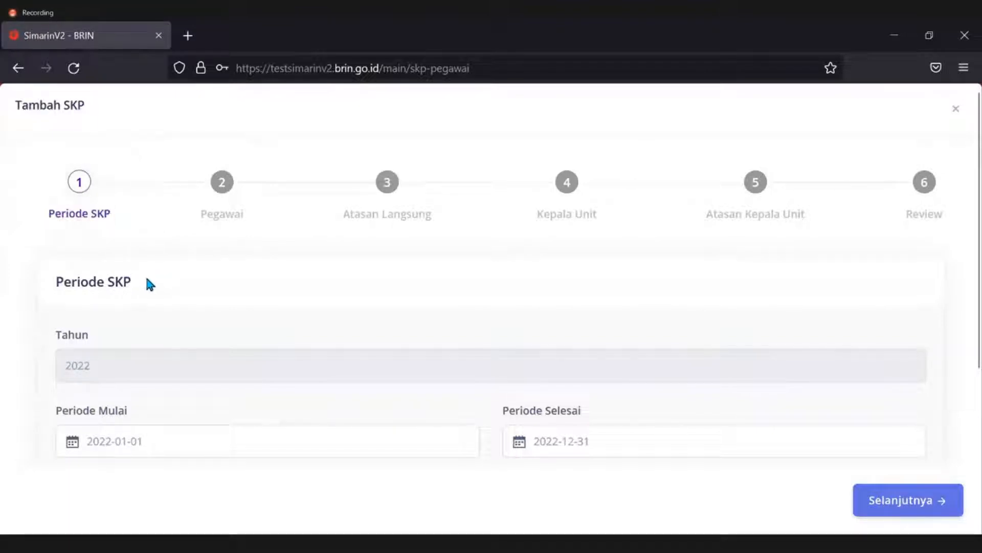
scroll(148, 258, "down", 2)
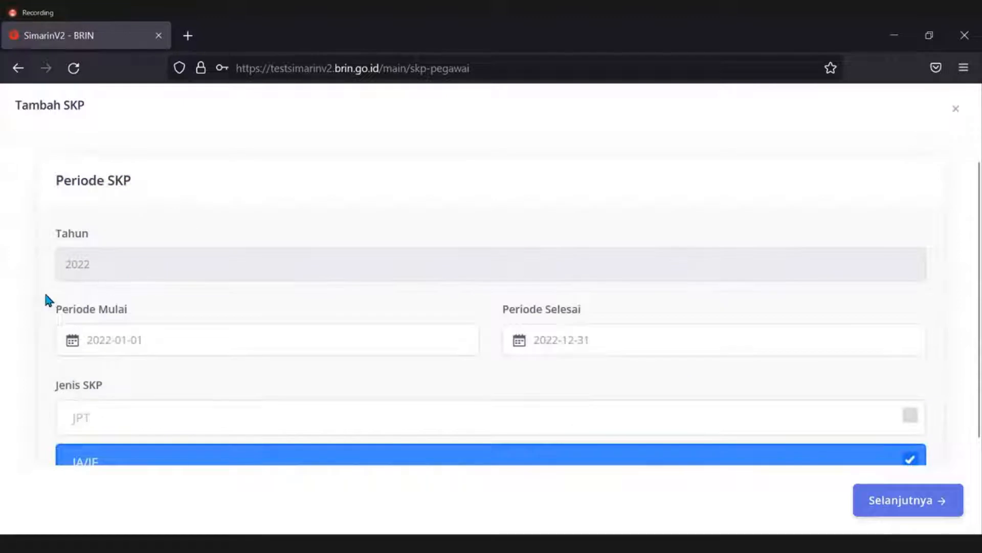
scroll(40, 310, "down", 2)
scroll(38, 300, "up", 2)
left_click(169, 342)
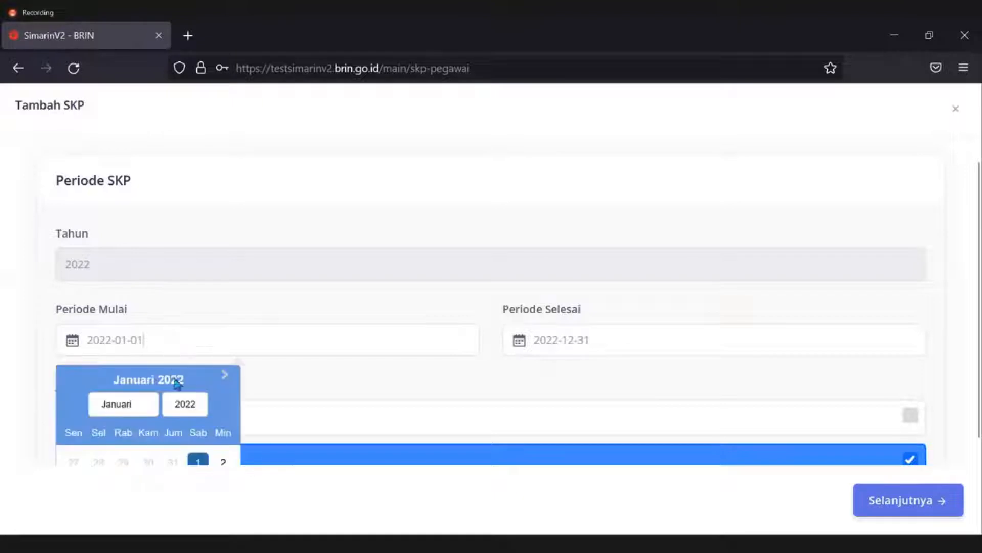
left_click(292, 375)
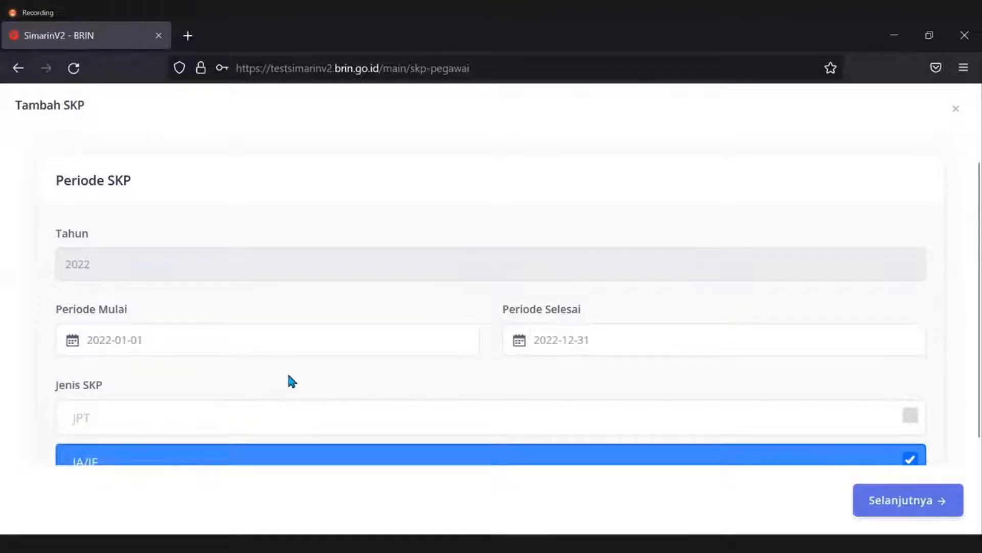
left_click(605, 340)
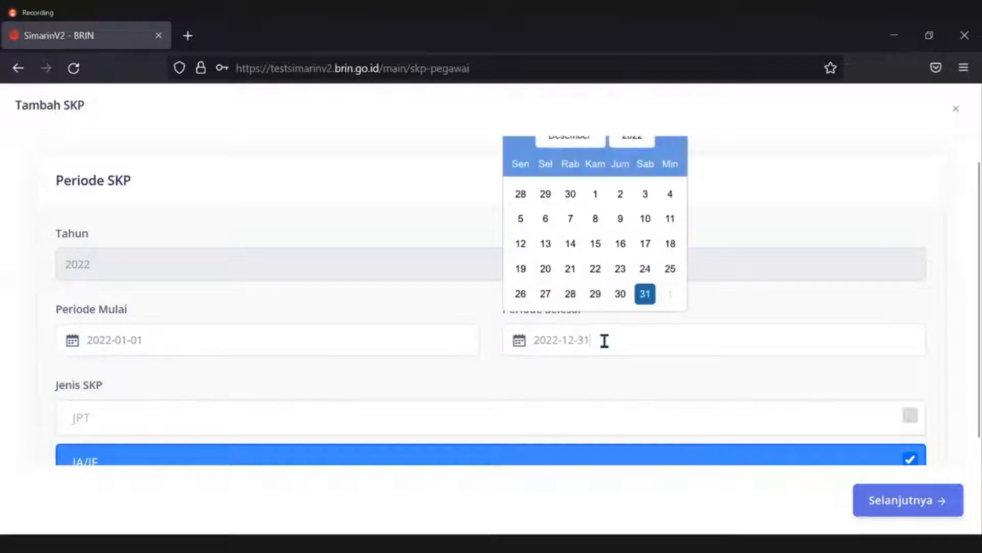
left_click(578, 375)
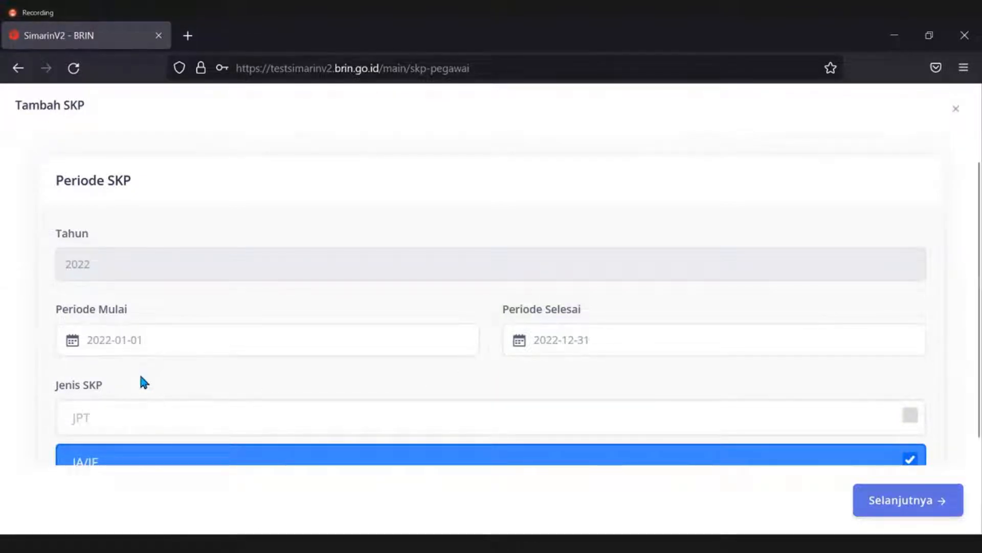
left_click_drag(52, 313, 131, 315)
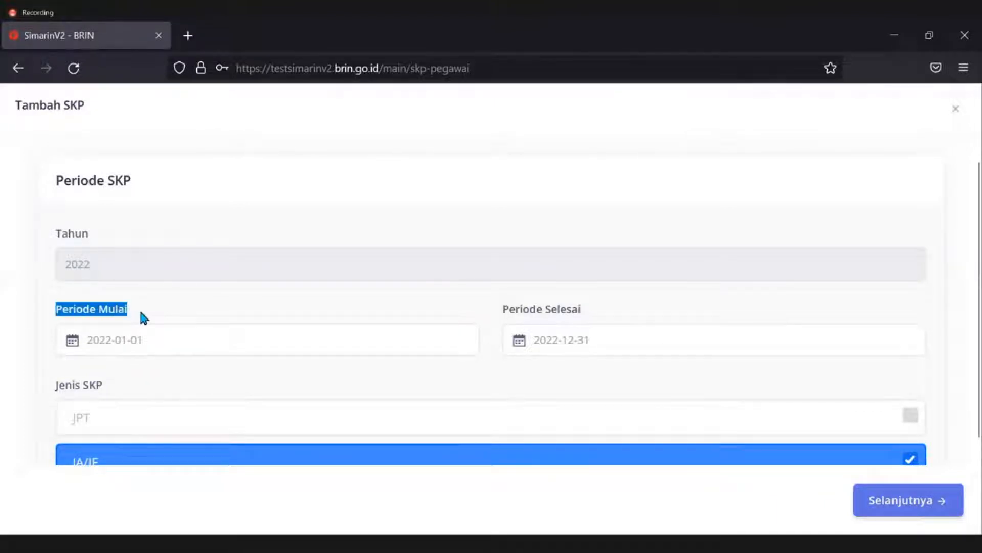
left_click(141, 313)
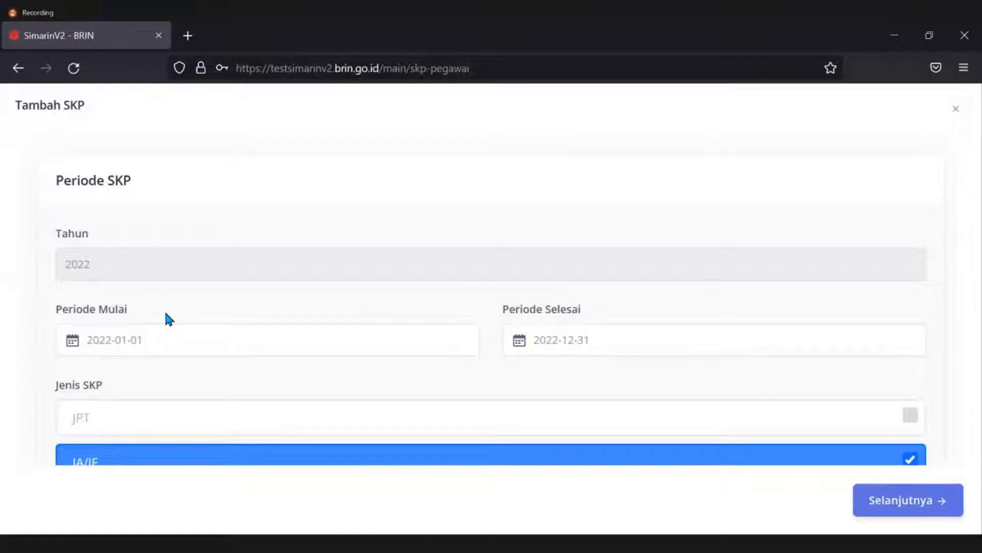
scroll(46, 338, "down", 2)
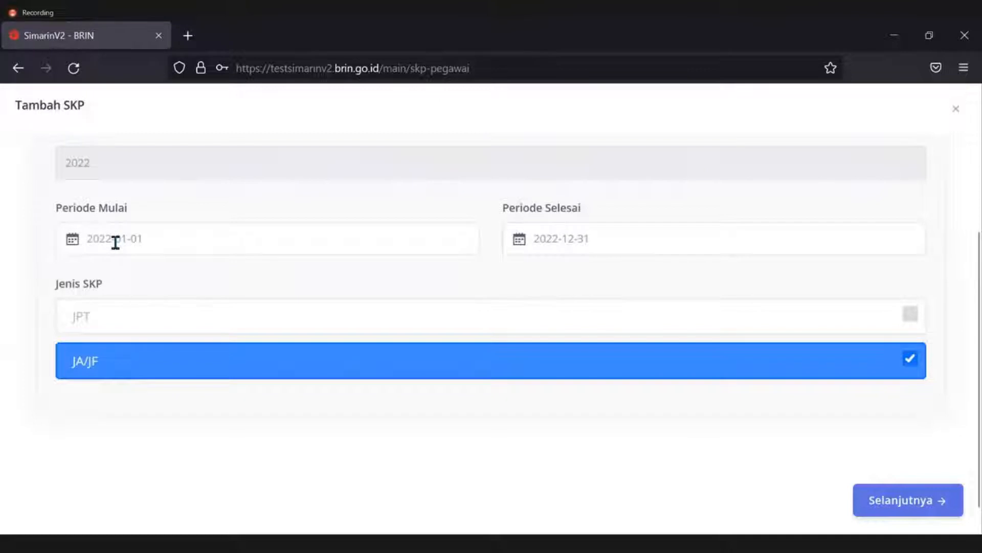
left_click(116, 242)
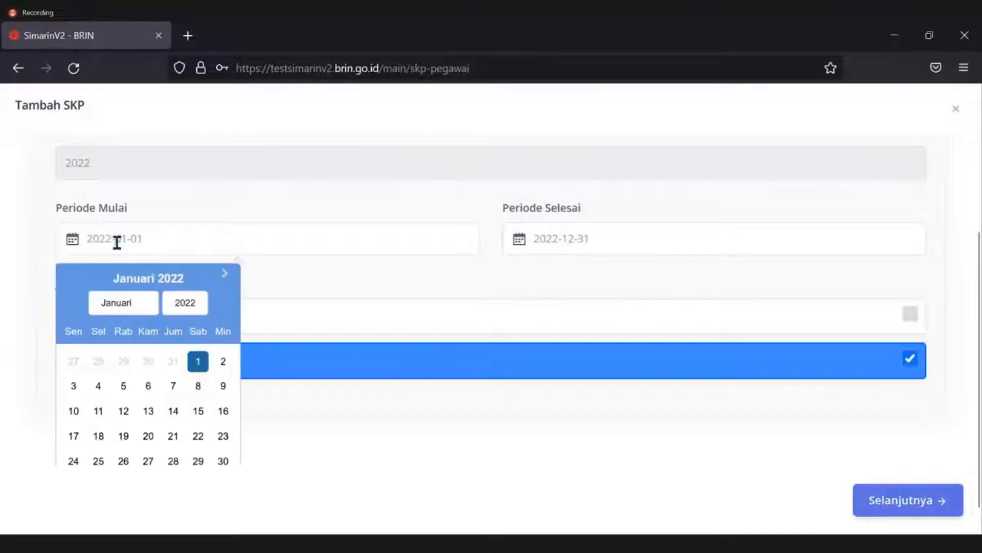
left_click(138, 306)
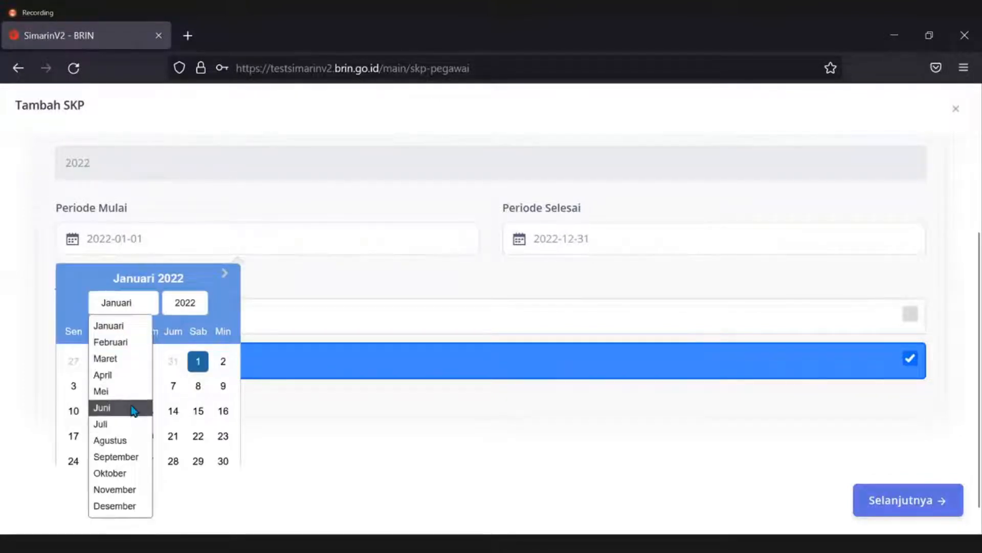
left_click(133, 410)
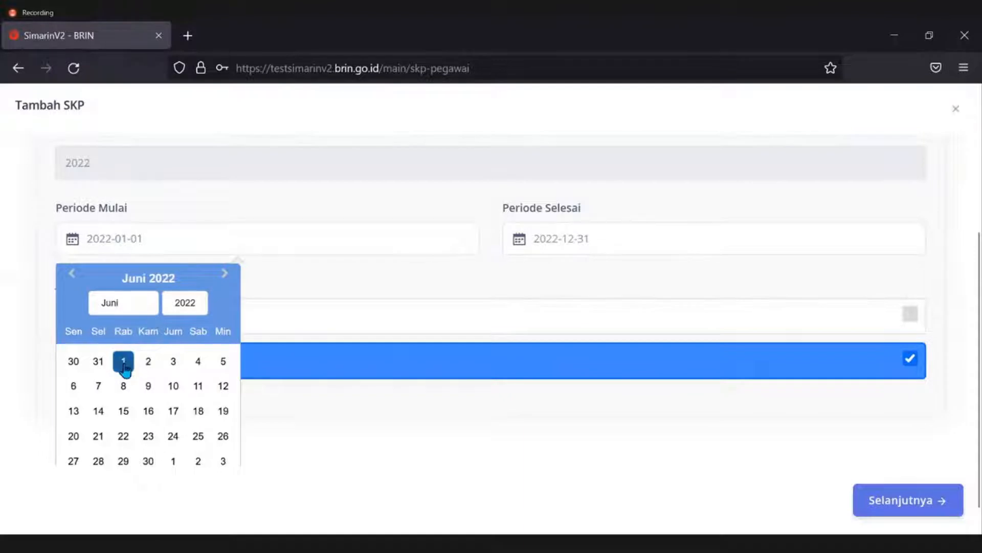
left_click(124, 362)
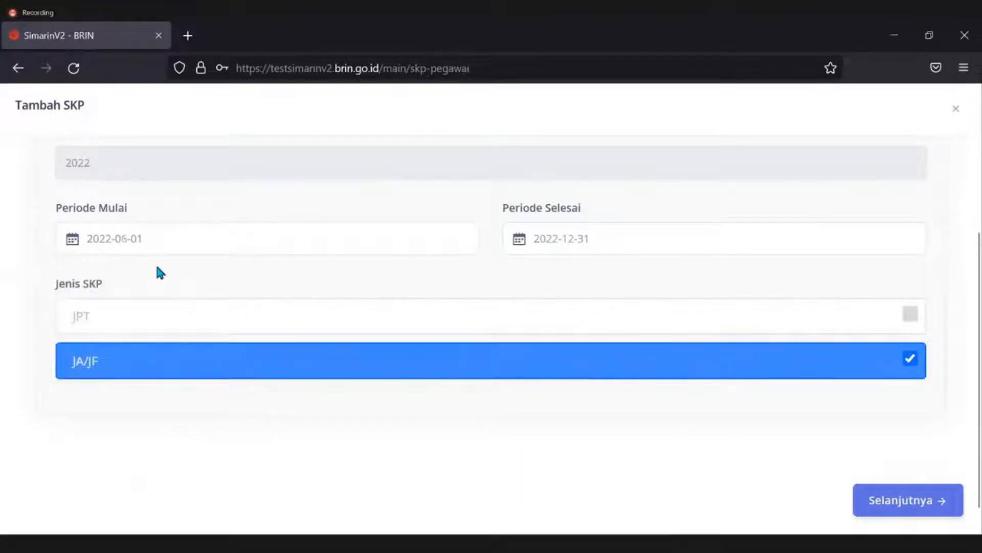
scroll(26, 310, "up", 2)
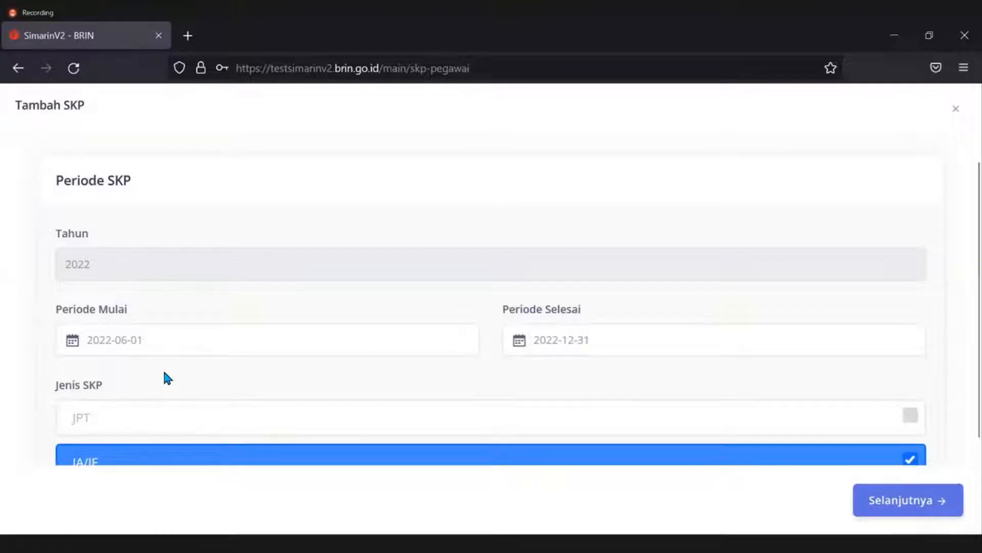
left_click(164, 341)
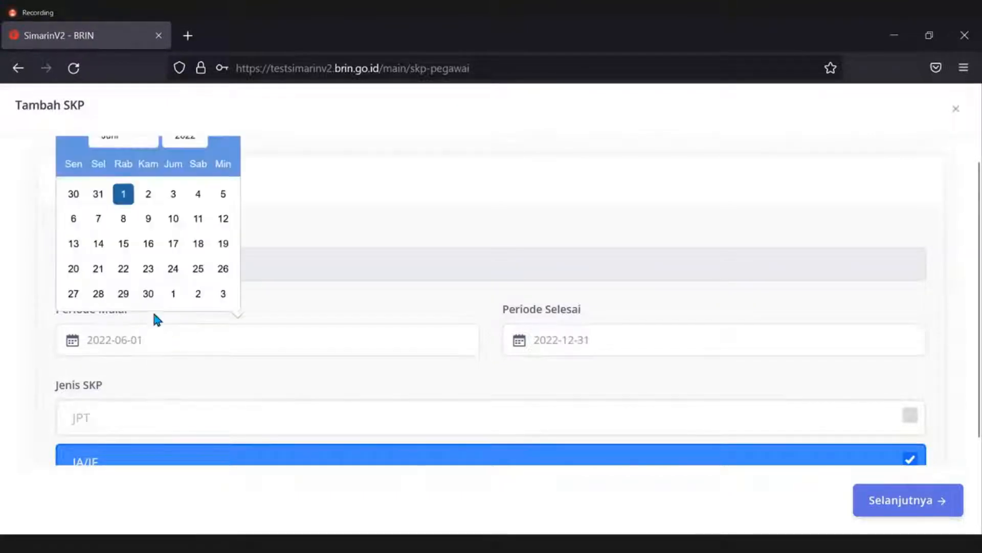
scroll(325, 353, "up", 2)
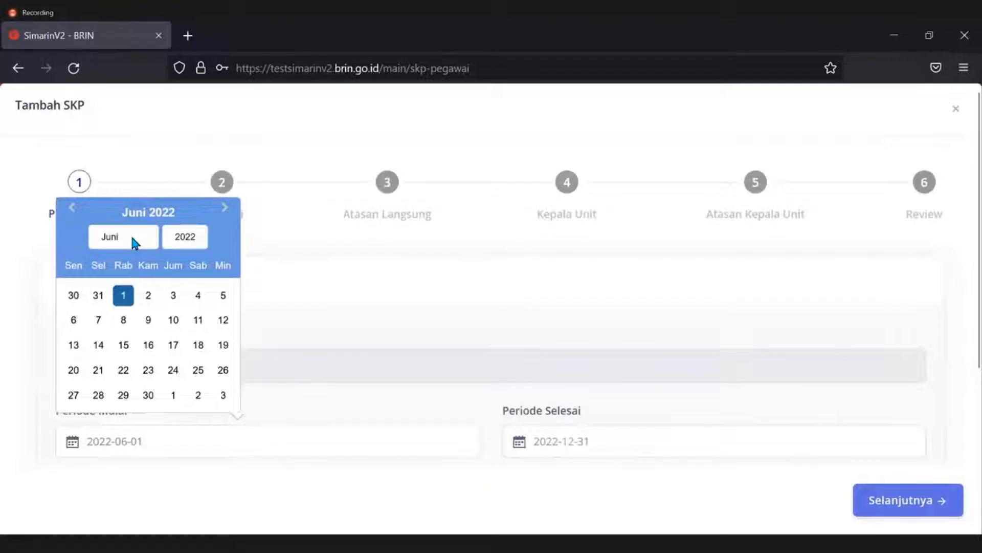
left_click(135, 241)
left_click(115, 259)
left_click(207, 277)
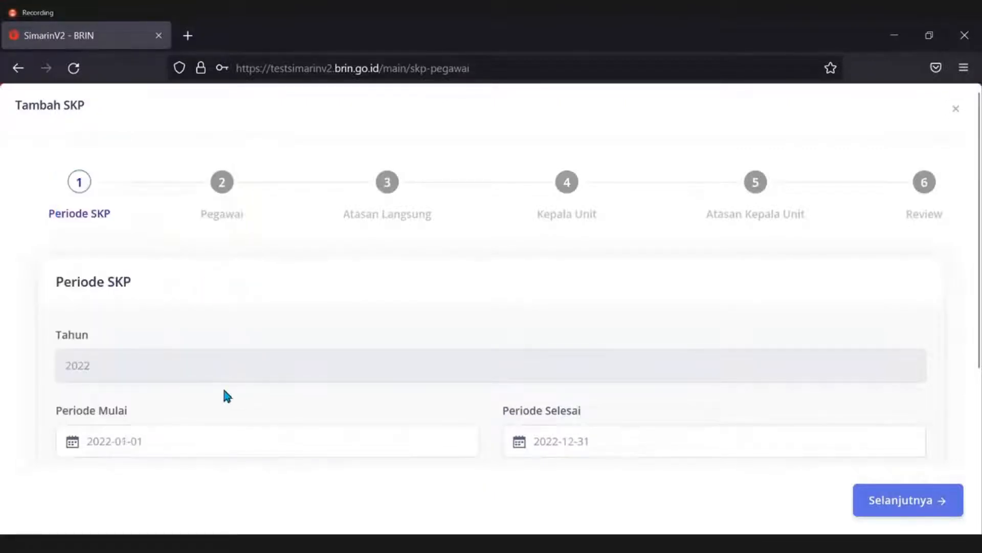
Try JPT as the SKP type, then settle back on JA/JF.
scroll(379, 404, "down", 2)
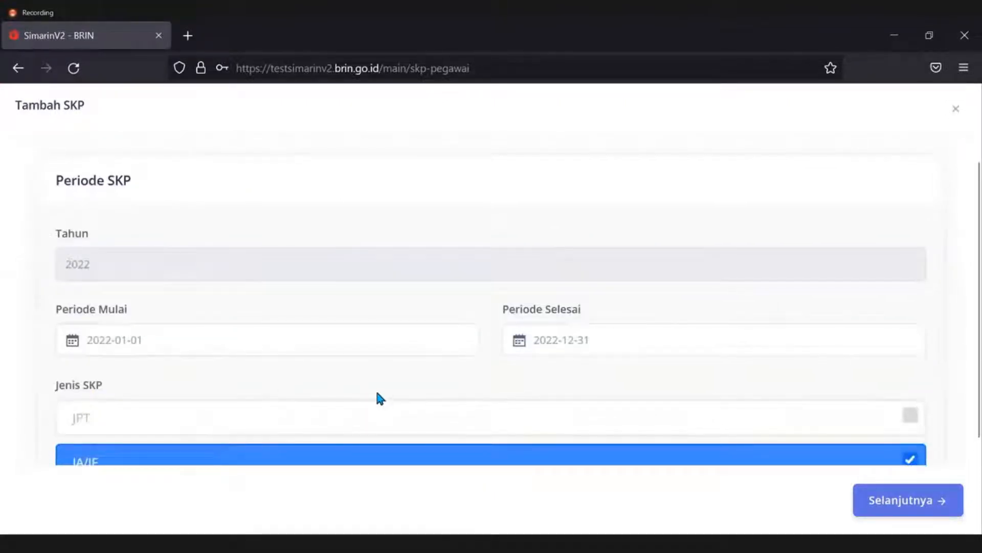
scroll(300, 385, "down", 2)
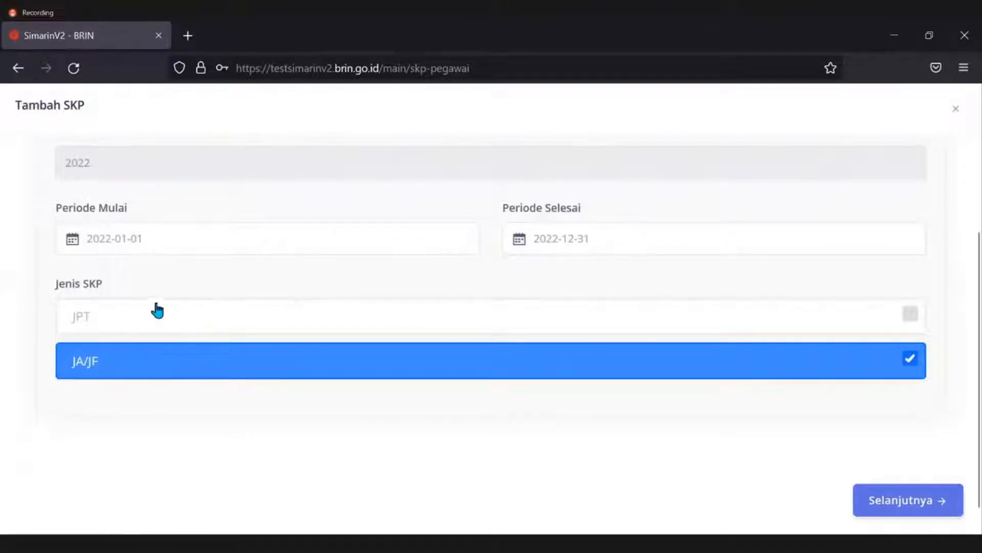
left_click(219, 325)
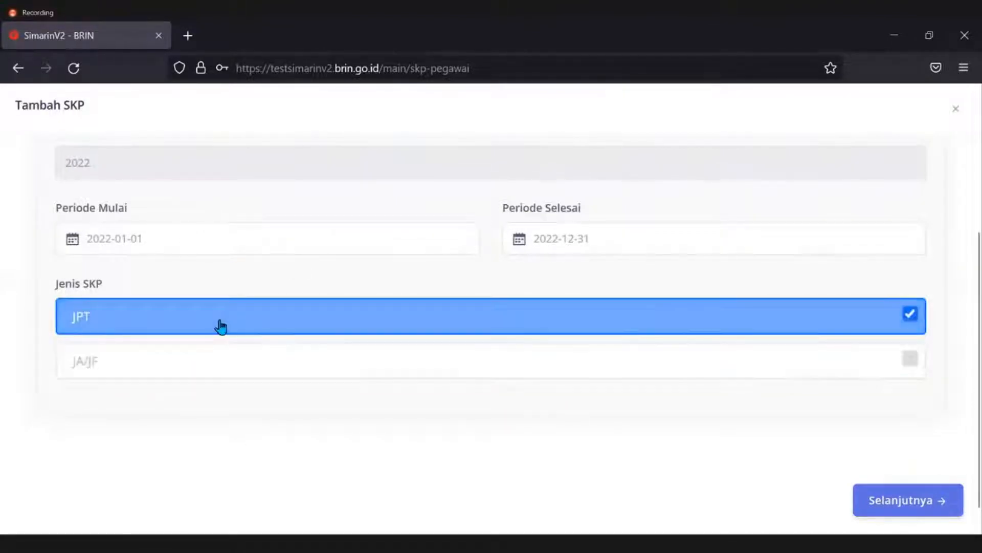
left_click(241, 367)
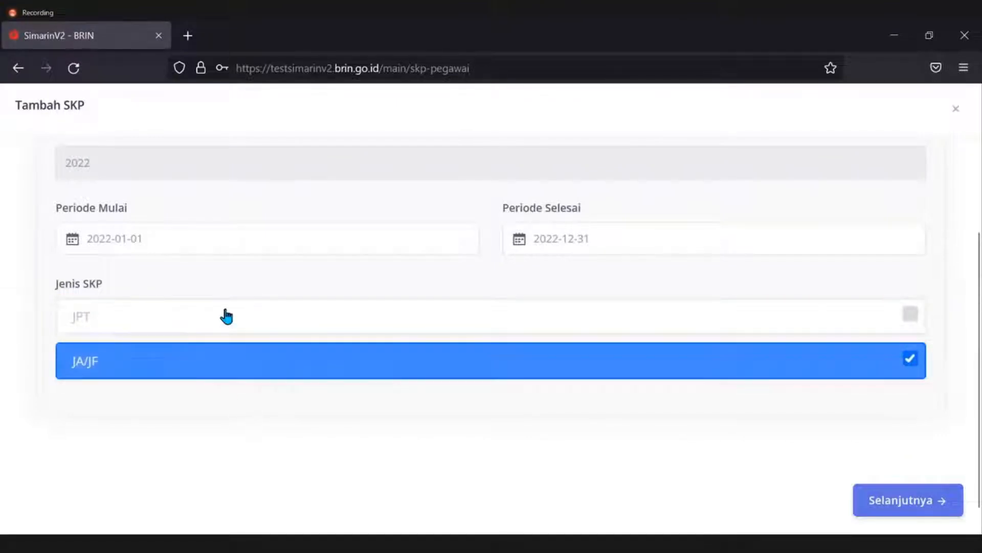
left_click(227, 317)
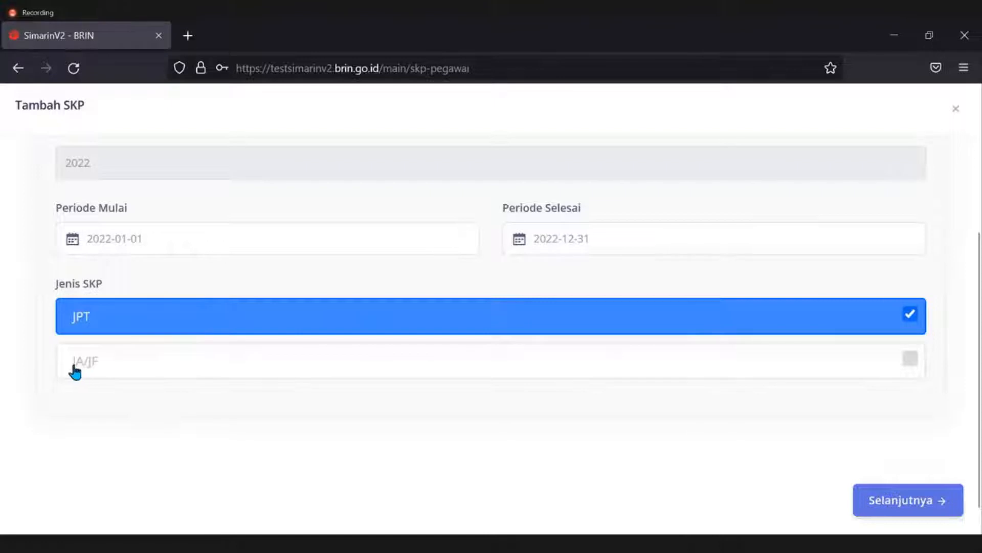
left_click(92, 380)
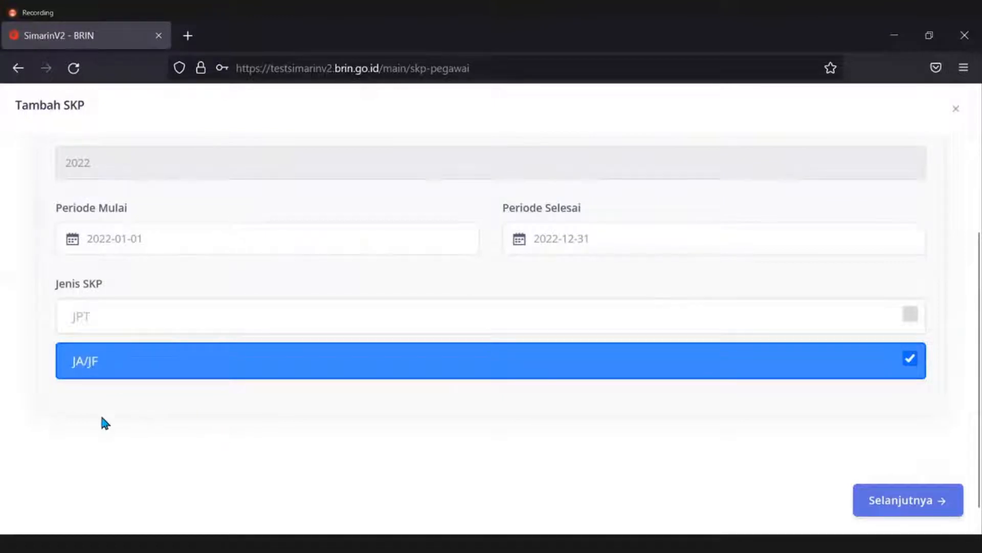
Accept the 2022 period (2022-01-01 to 2022-12-31) and advance to the Pegawai step.
scroll(116, 432, "up", 2)
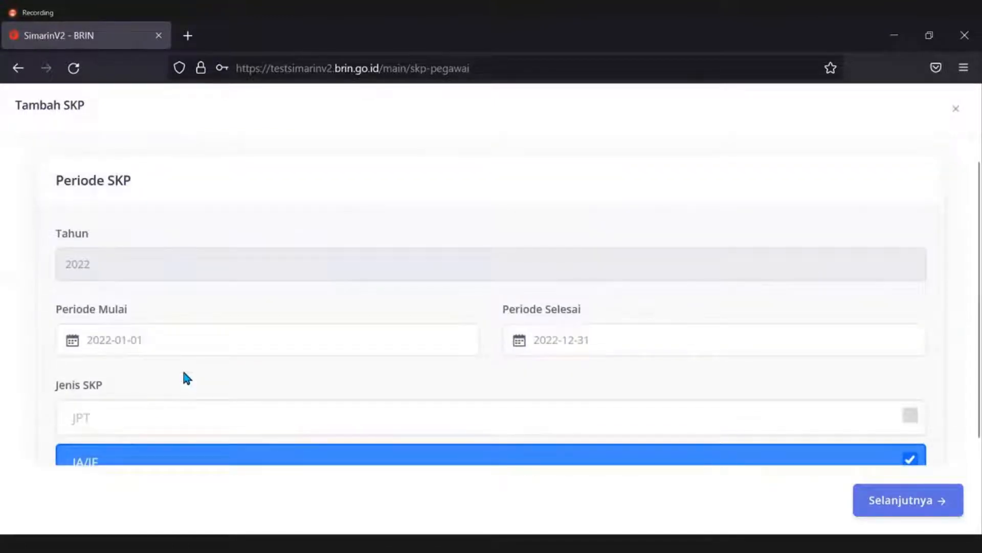
scroll(185, 378, "down", 2)
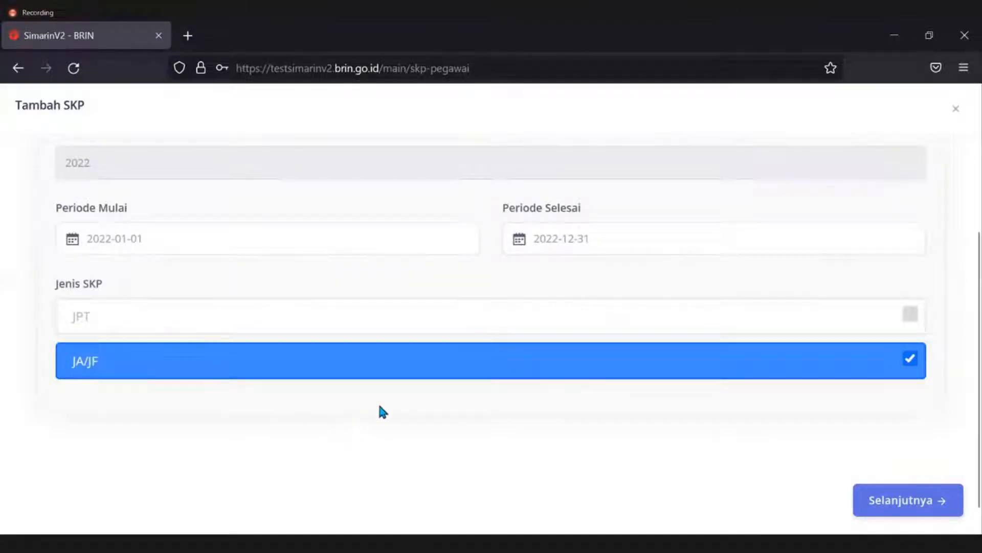
scroll(251, 368, "up", 2)
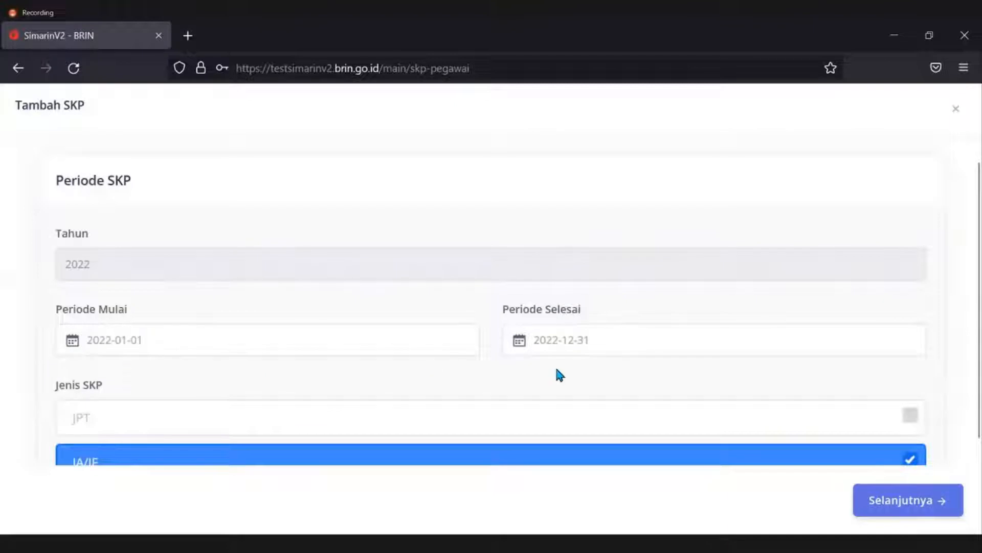
scroll(517, 372, "up", 2)
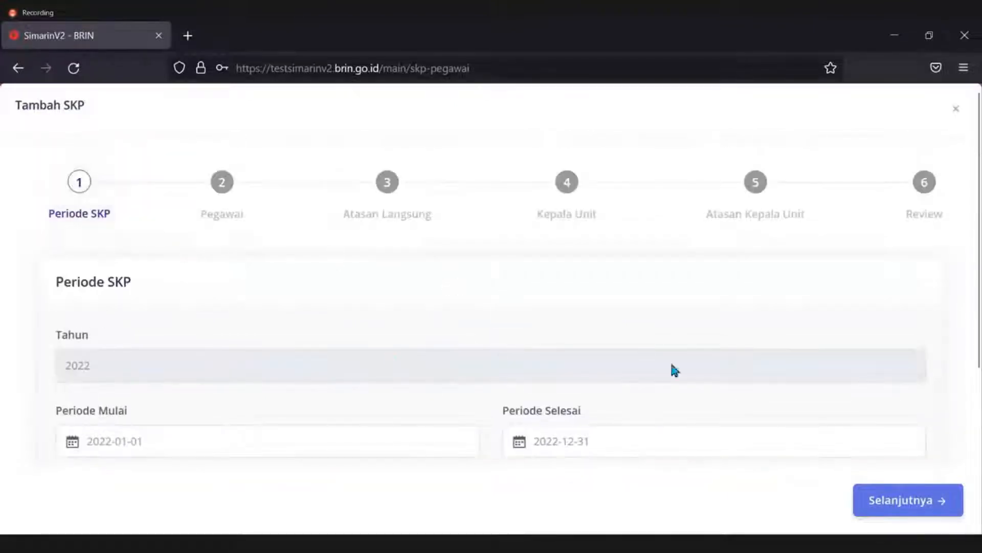
scroll(717, 389, "down", 2)
scroll(772, 414, "down", 2)
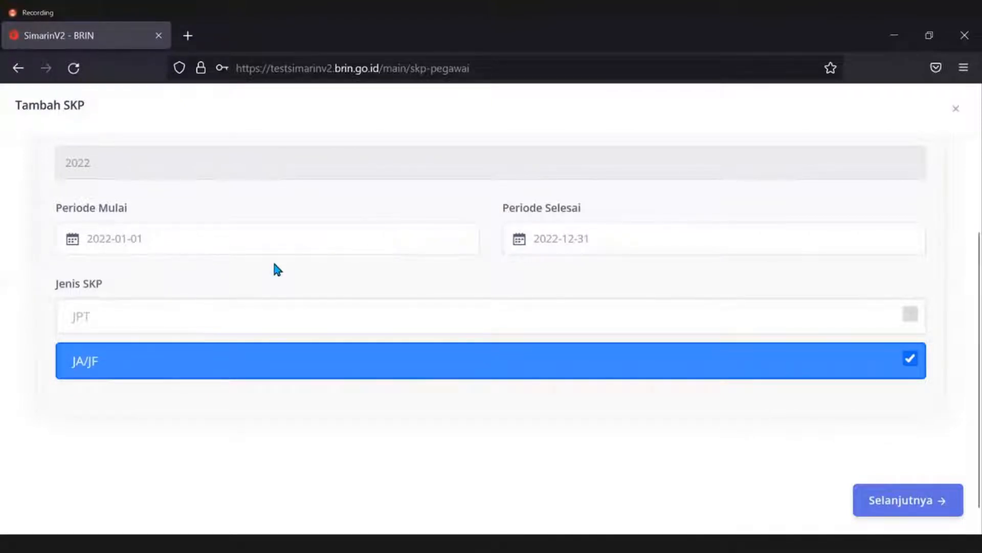
left_click(918, 499)
scroll(346, 427, "up", 4)
left_click(225, 214)
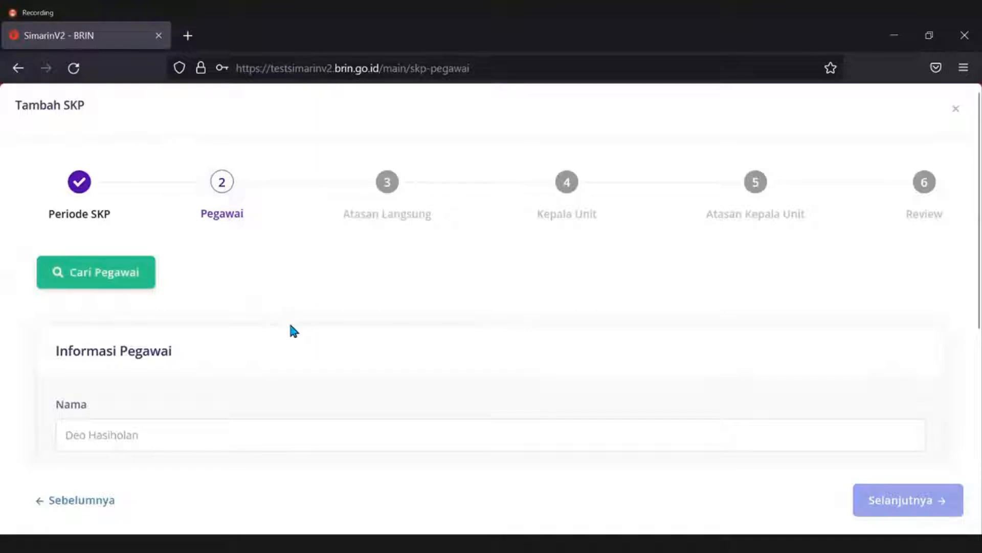
scroll(288, 330, "down", 3)
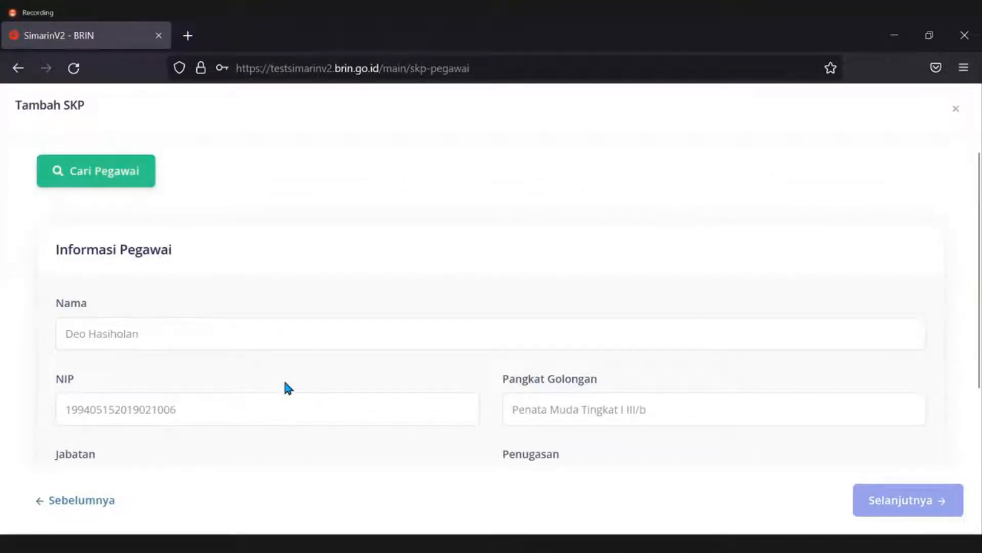
scroll(281, 368, "down", 2)
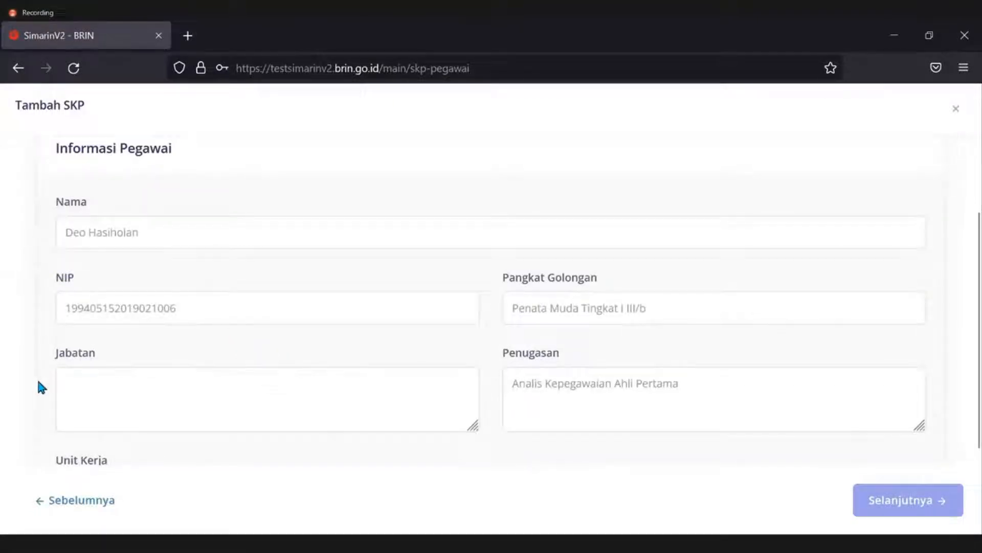
scroll(41, 387, "up", 4)
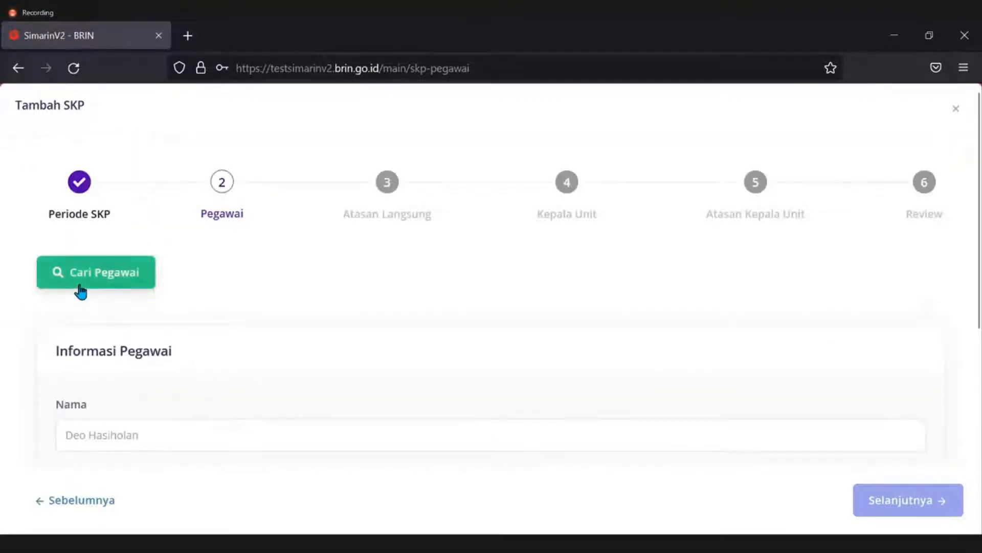
Search for the employee and copy the result, filling Jabatan with Analis Kepegawaian Ahli Pertama.
left_click(80, 290)
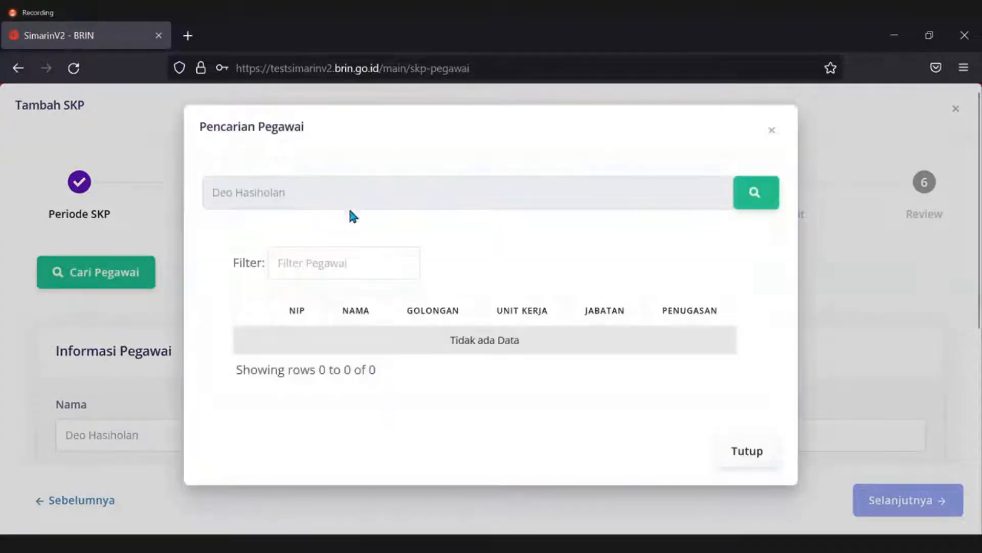
left_click(761, 201)
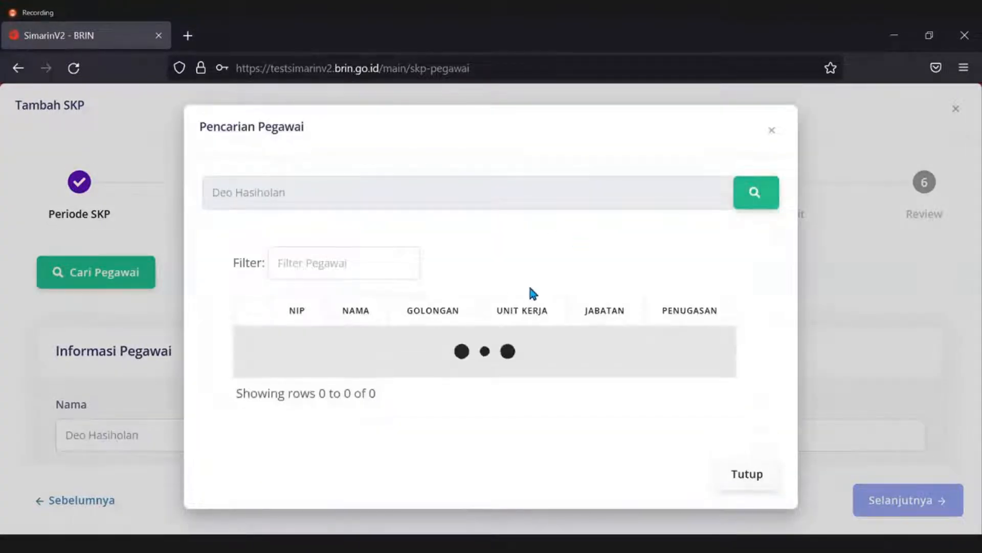
left_click(262, 359)
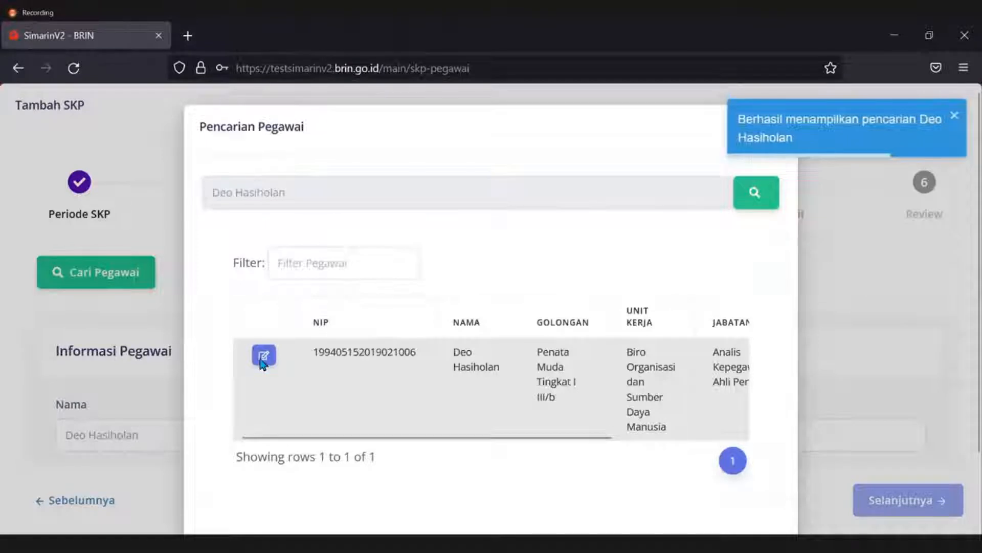
scroll(230, 333, "down", 2)
scroll(229, 333, "down", 2)
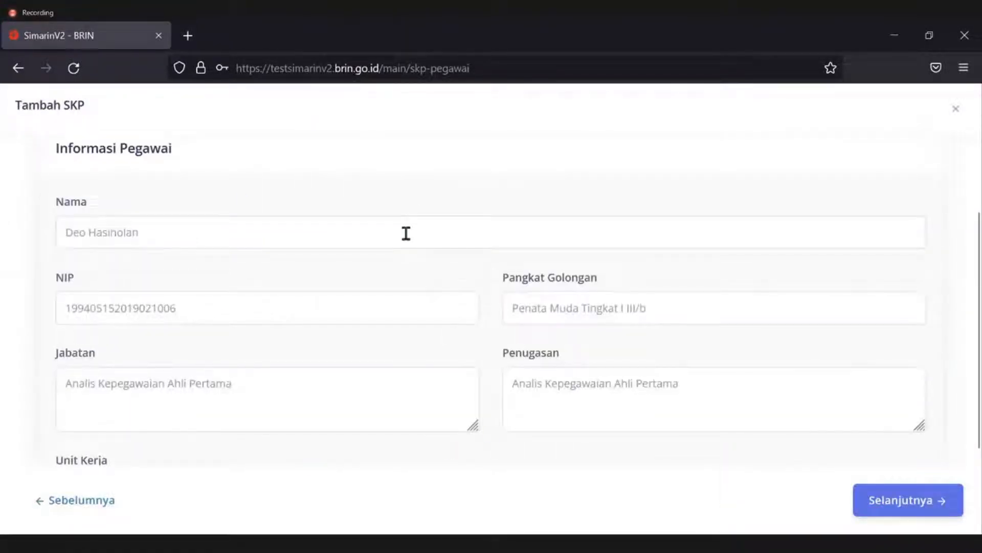
scroll(172, 355, "down", 2)
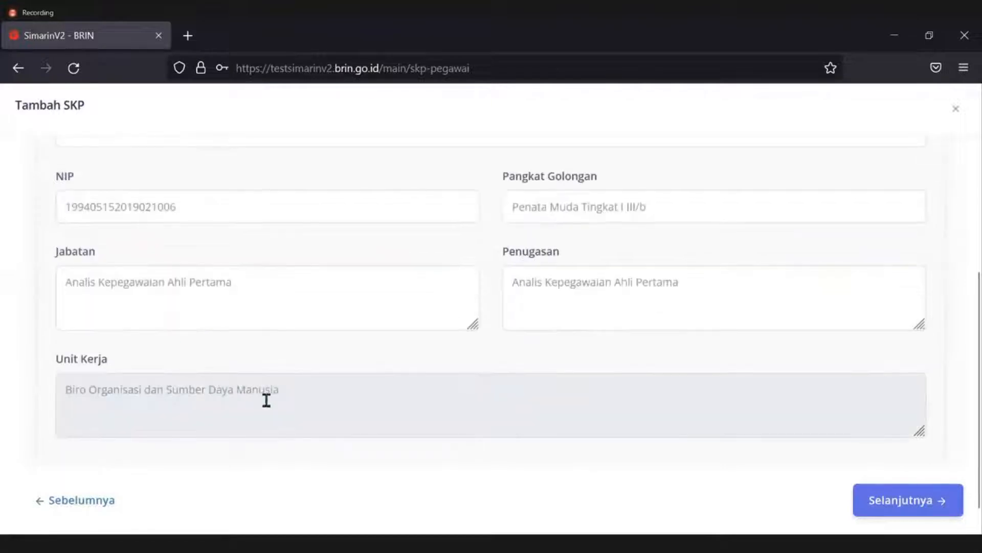
scroll(297, 408, "up", 4)
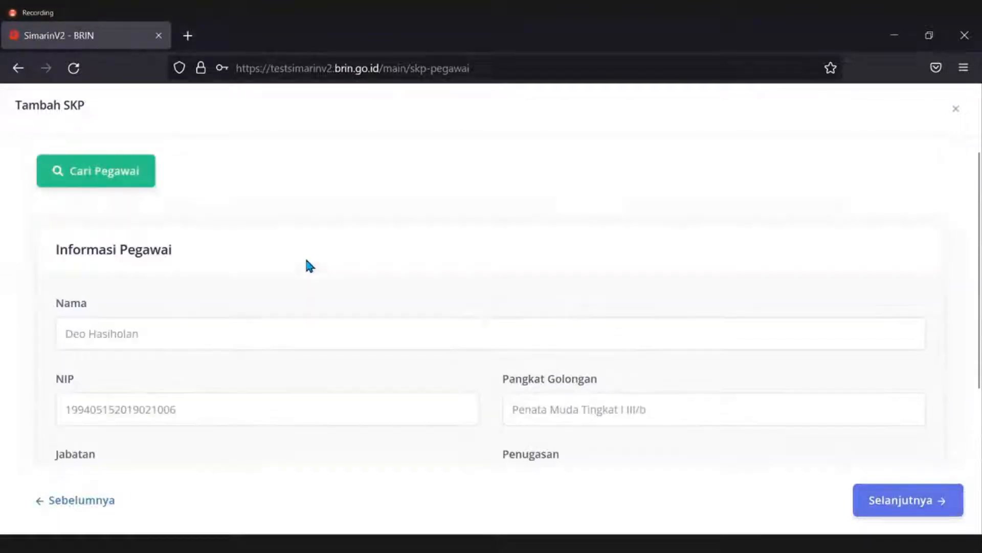
scroll(315, 285, "down", 2)
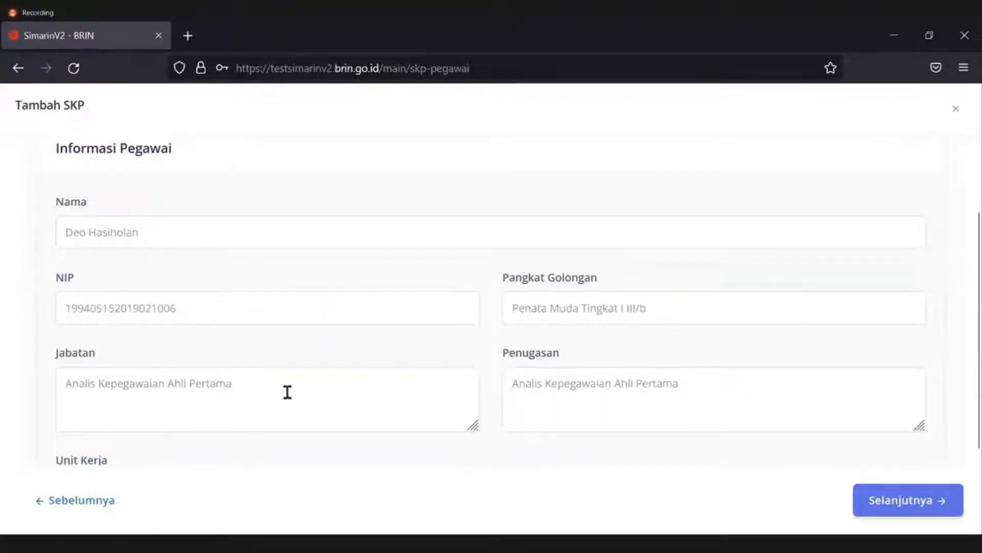
left_click(251, 382)
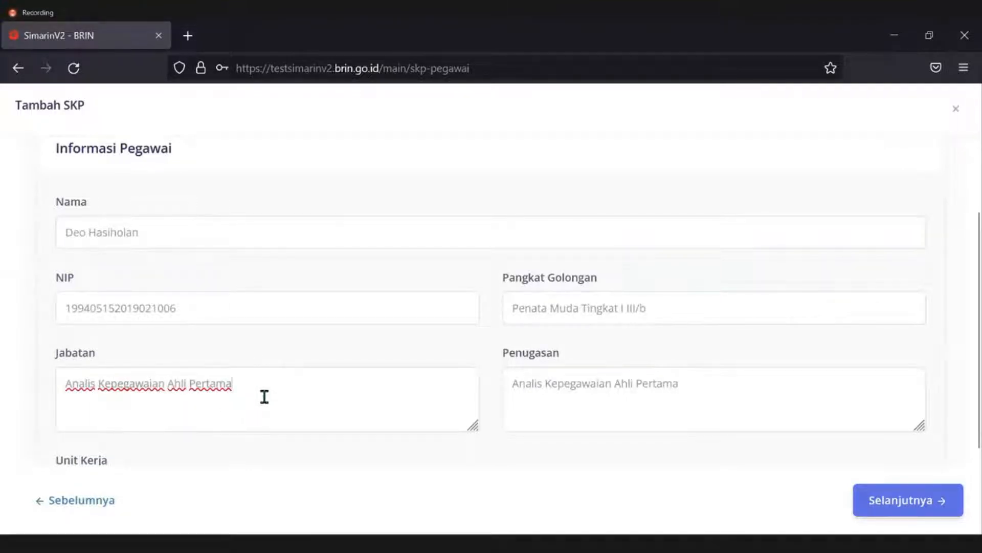
double_click(193, 401)
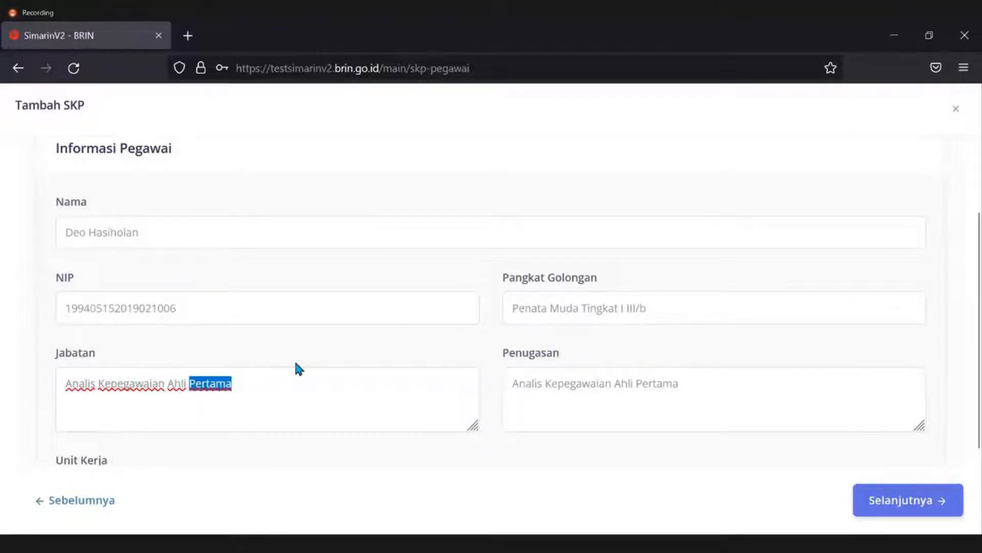
type("Muda")
key("ctrl+z")
left_click(311, 361)
scroll(475, 475, "down", 2)
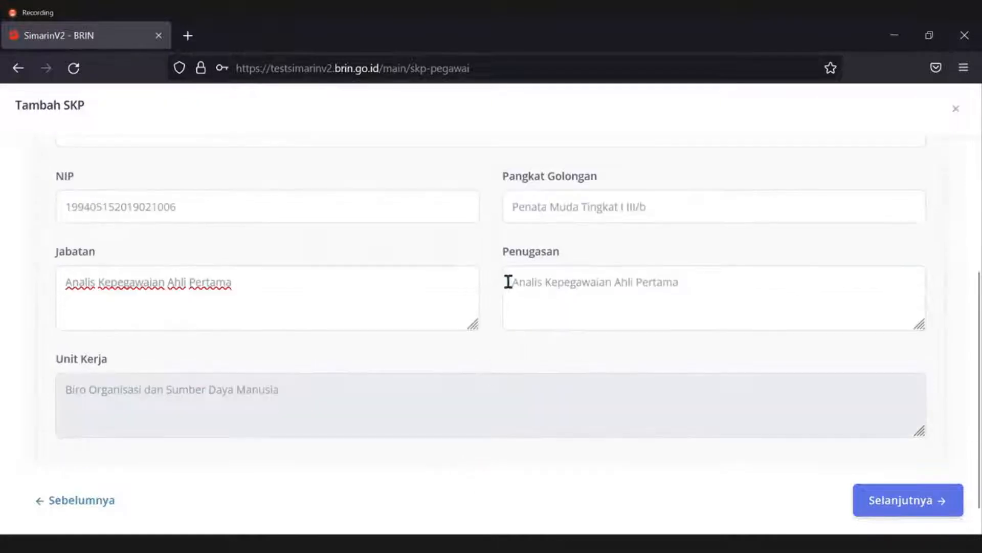
left_click_drag(508, 282, 737, 285)
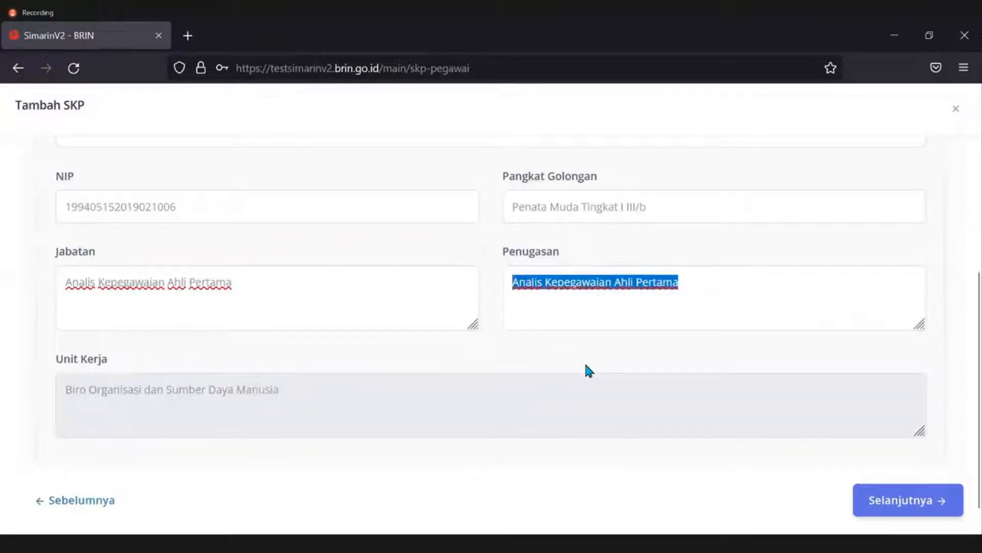
Replace the Penugasan text with 'Pelaksana Fungsi Manajemen Kinerja'.
left_click(517, 300)
left_click_drag(505, 283, 728, 333)
key("BackSpace")
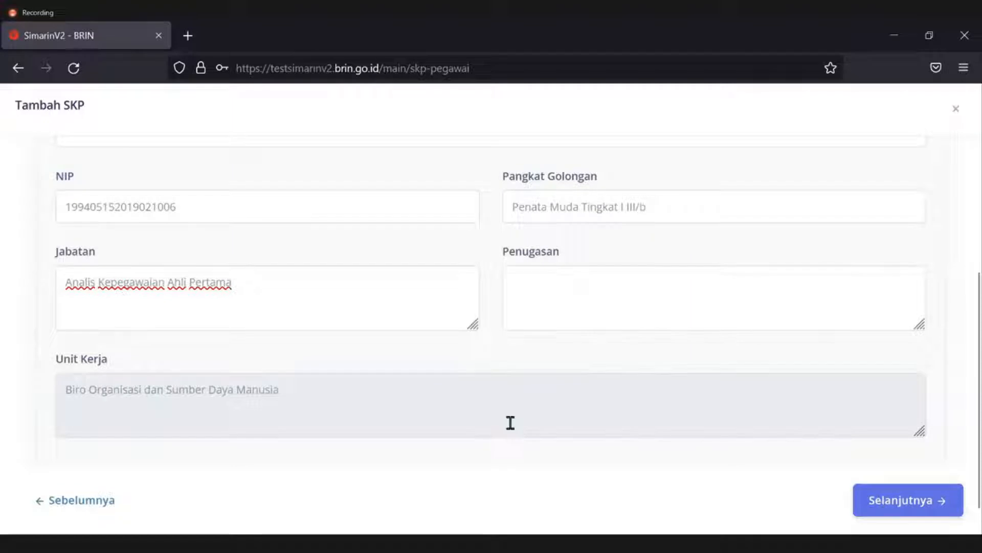
left_click(556, 278)
type("Pelaksana Fungsi Manajemen Kiner")
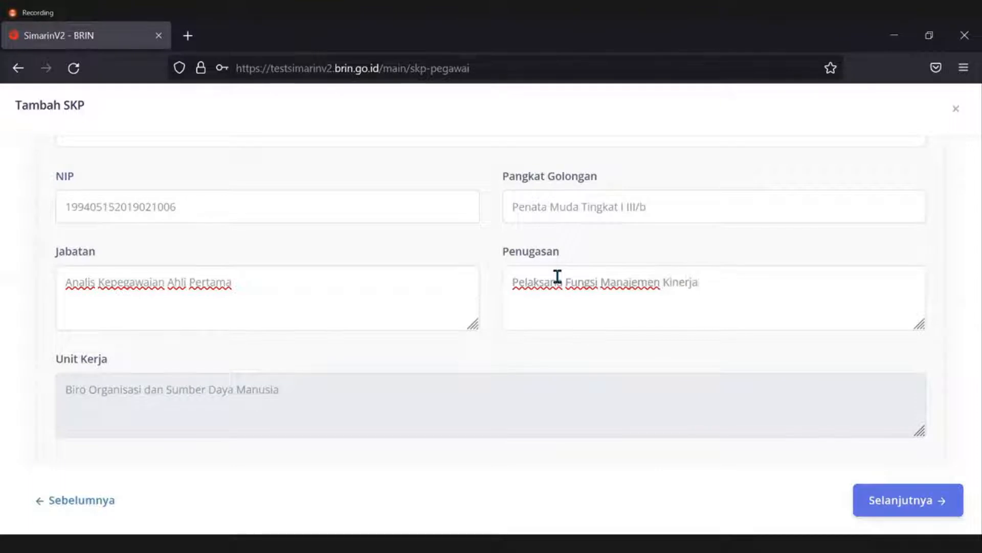
type("ja")
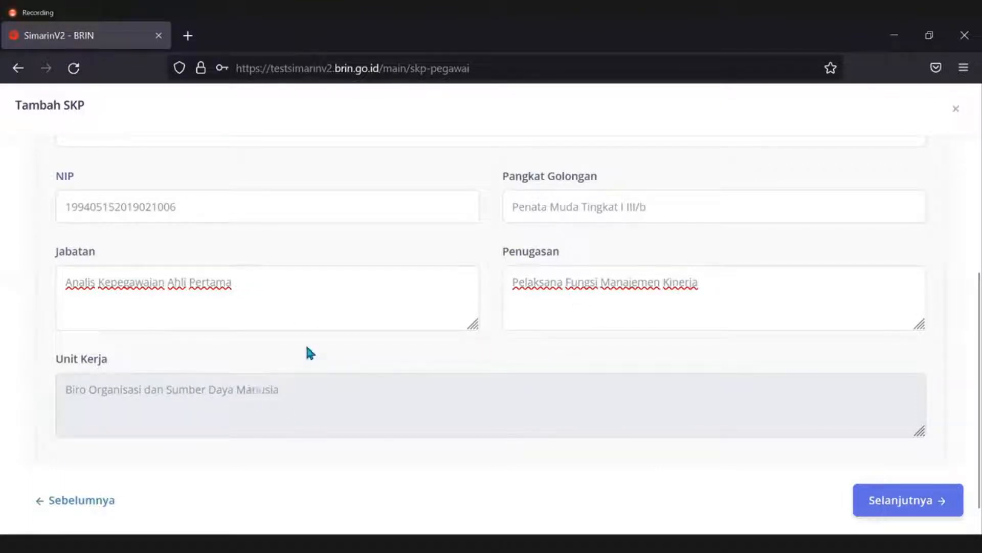
Move on to the Atasan Langsung step of the wizard.
scroll(570, 414, "down", 1)
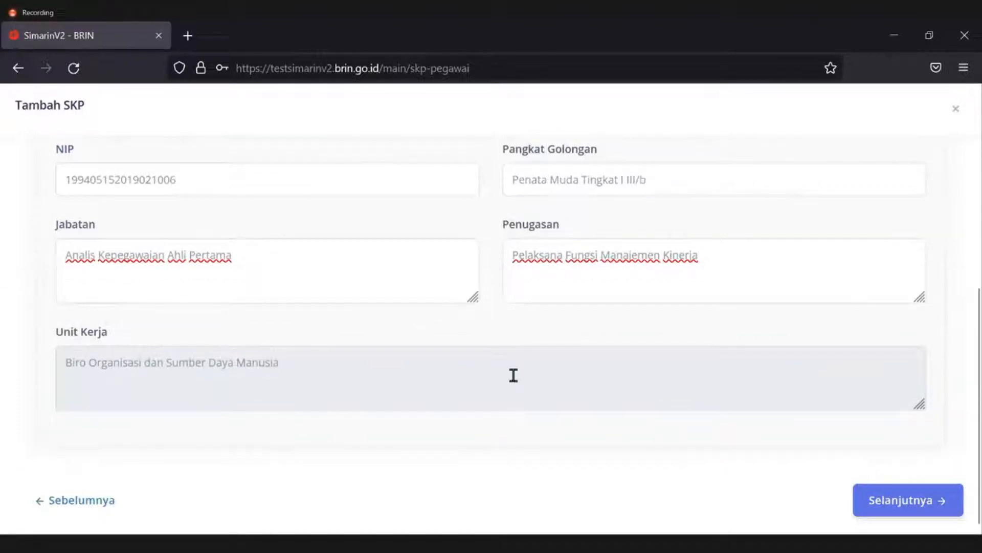
scroll(513, 375, "up", 5)
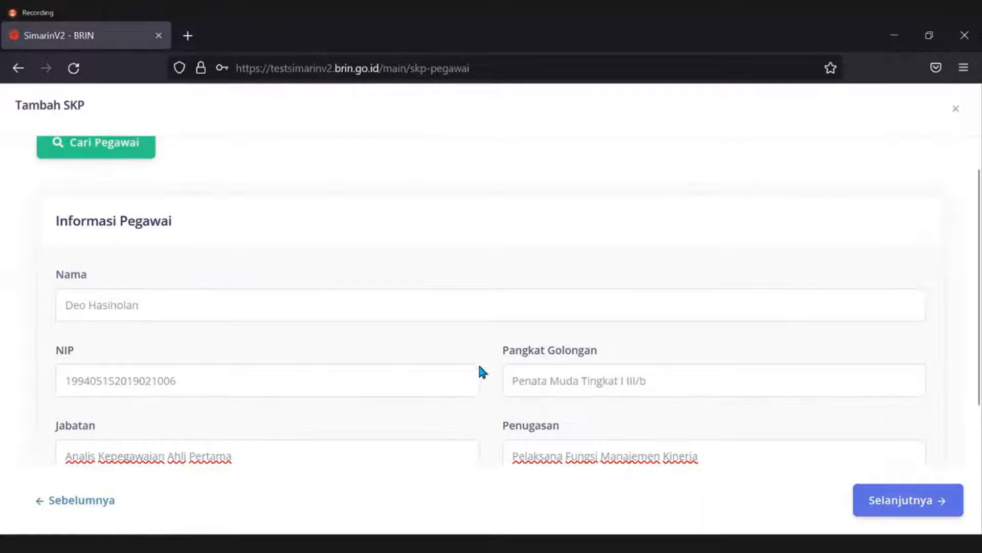
scroll(479, 366, "down", 3)
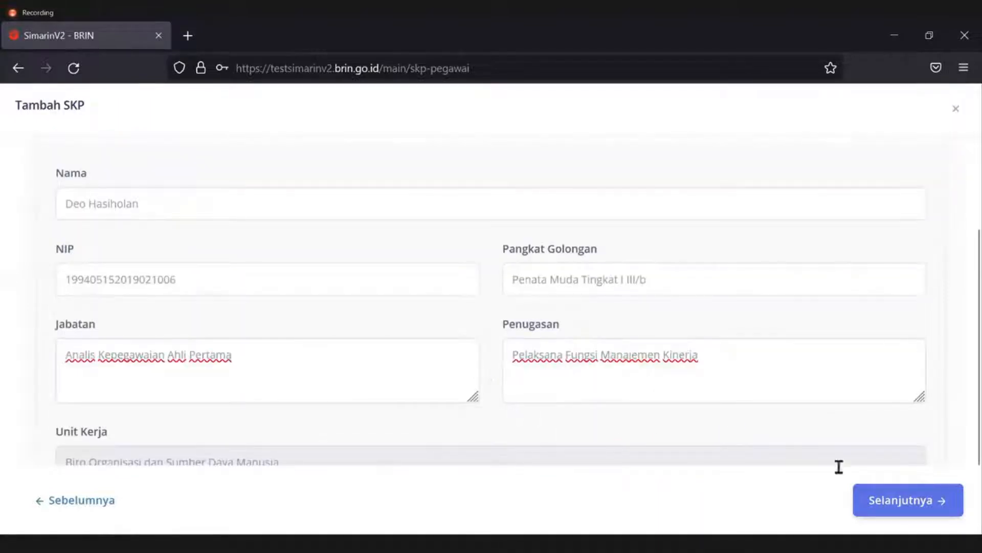
left_click(878, 500)
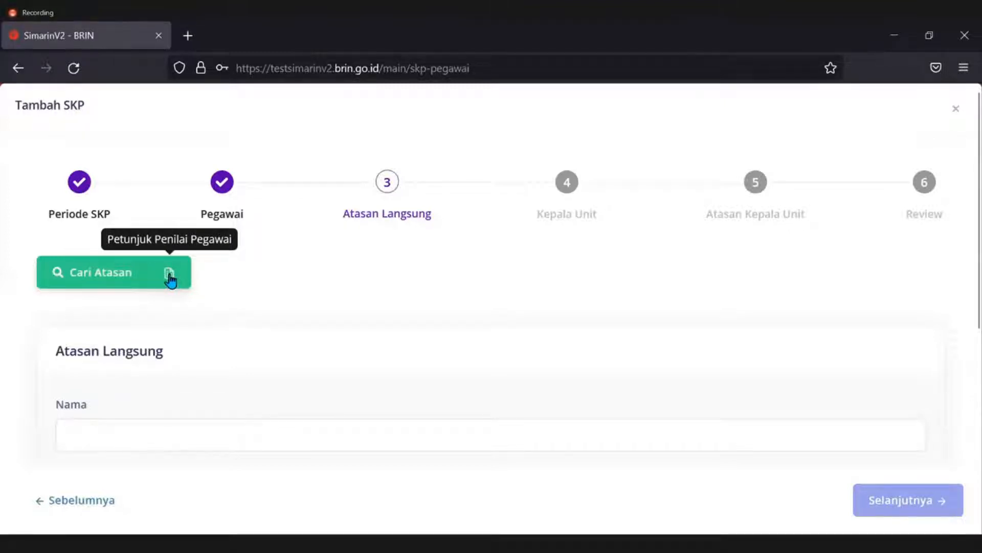
Open the Petunjuk Penilai Pegawai guide from the Cari Atasan button.
left_click(170, 277)
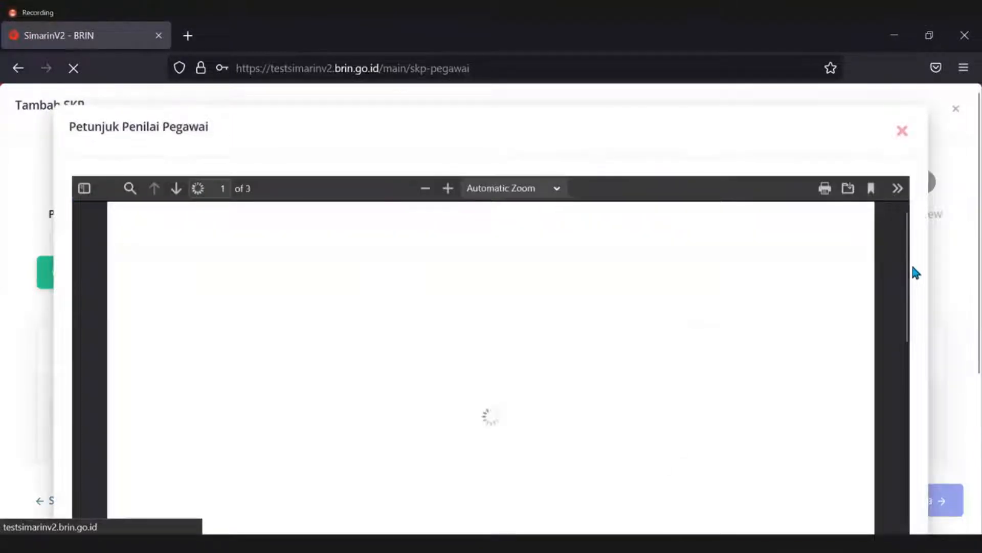
Scroll the guide PDF to the Penilai di Settama, Irtama, dan Deputi chart.
scroll(921, 262, "down", 2)
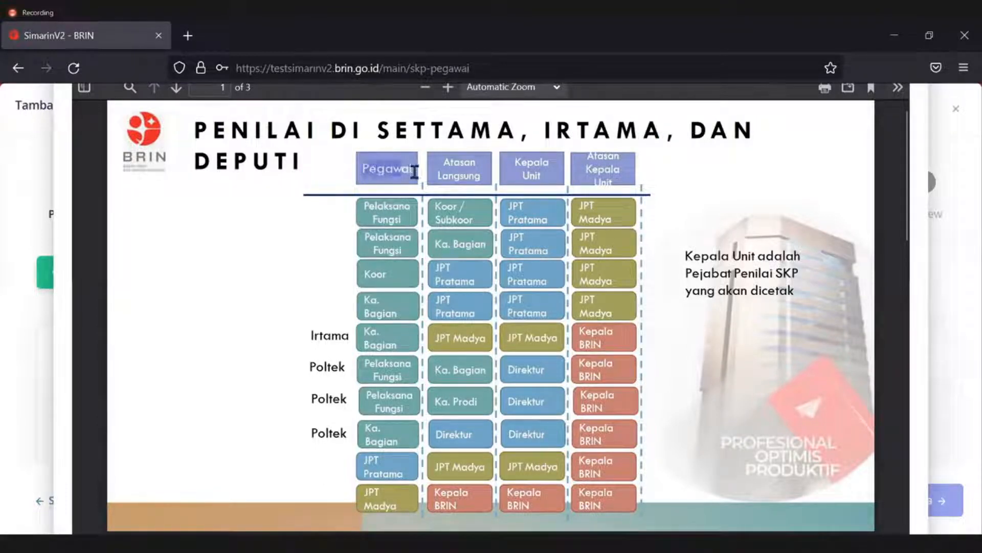
left_click(362, 169)
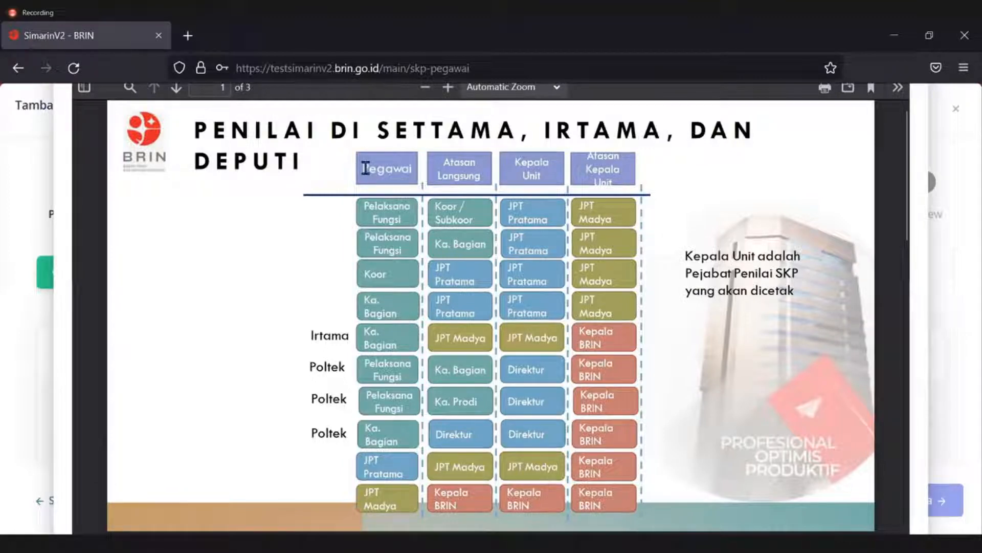
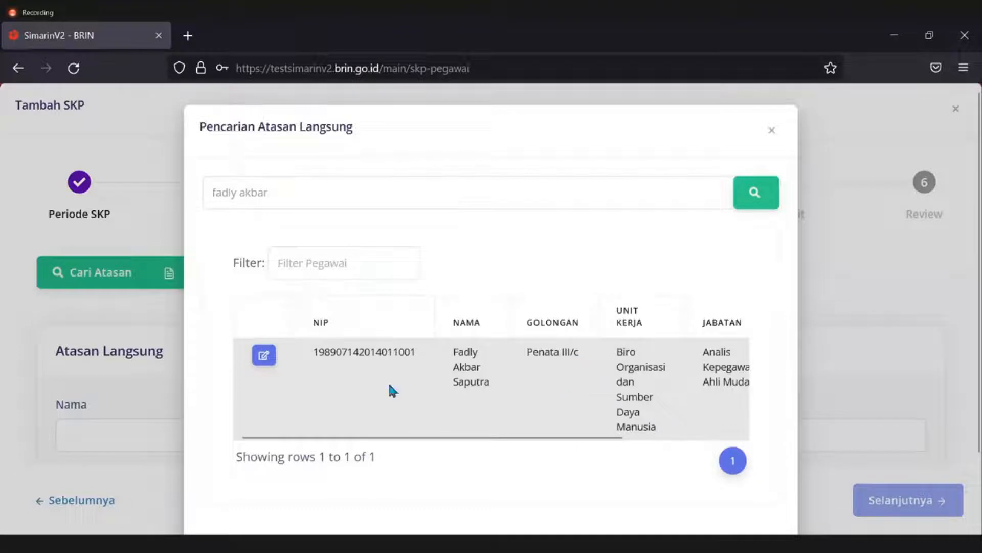
Choose the found employee as direct supervisor and extend the assignment to 'Koordinator Pelaksana Fungsi Manajemen Kinerja'.
left_click(264, 355)
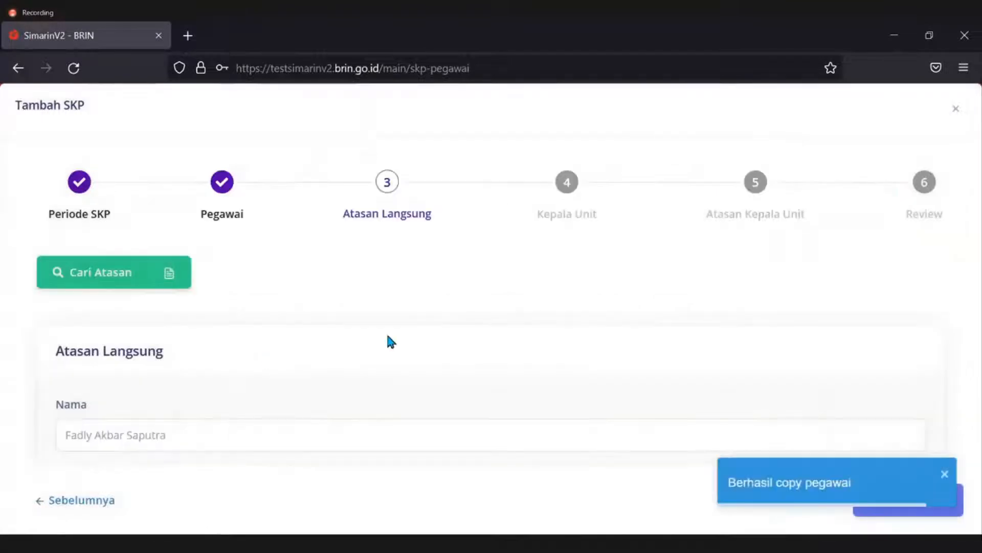
scroll(389, 299, "down", 5)
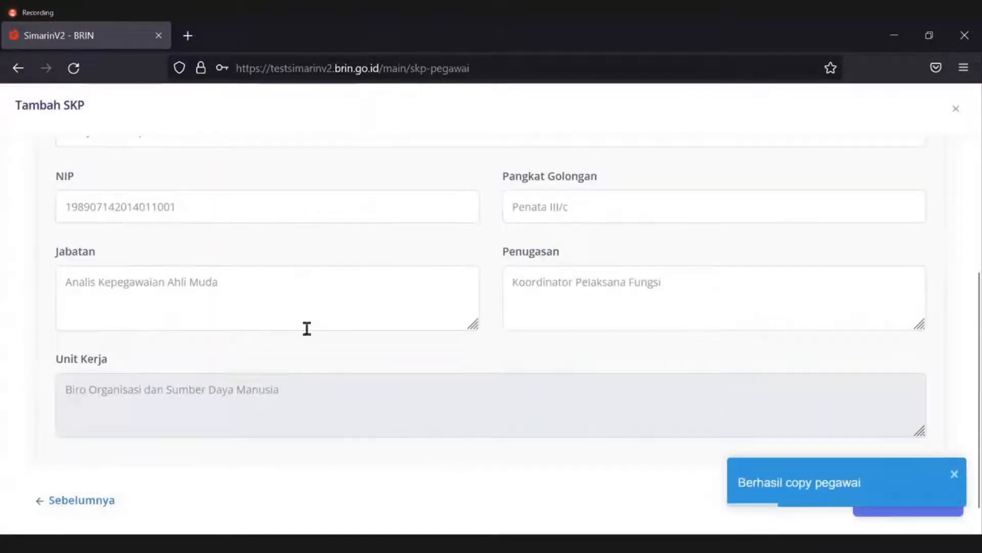
scroll(358, 327, "up", 2)
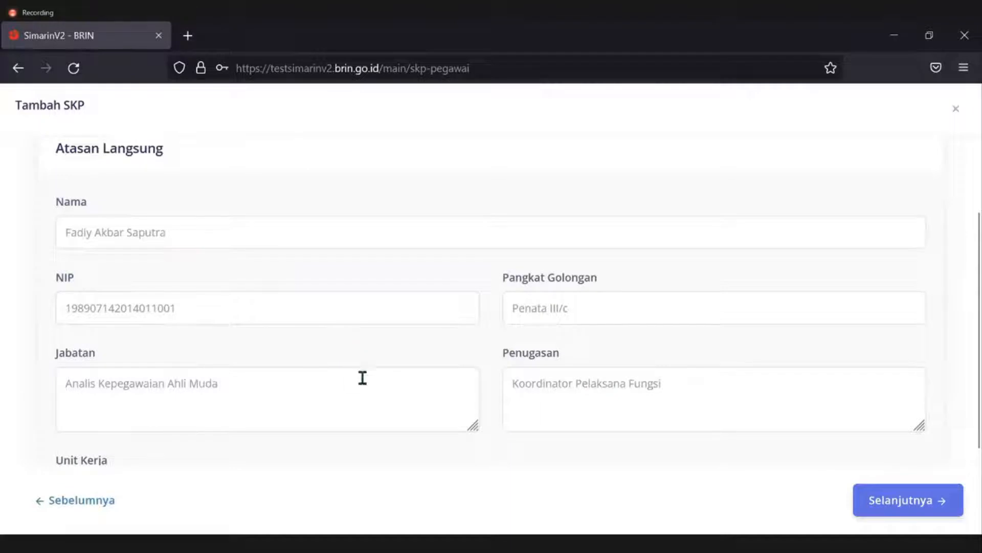
scroll(354, 370, "down", 2)
left_click(699, 330)
type("Manajemen")
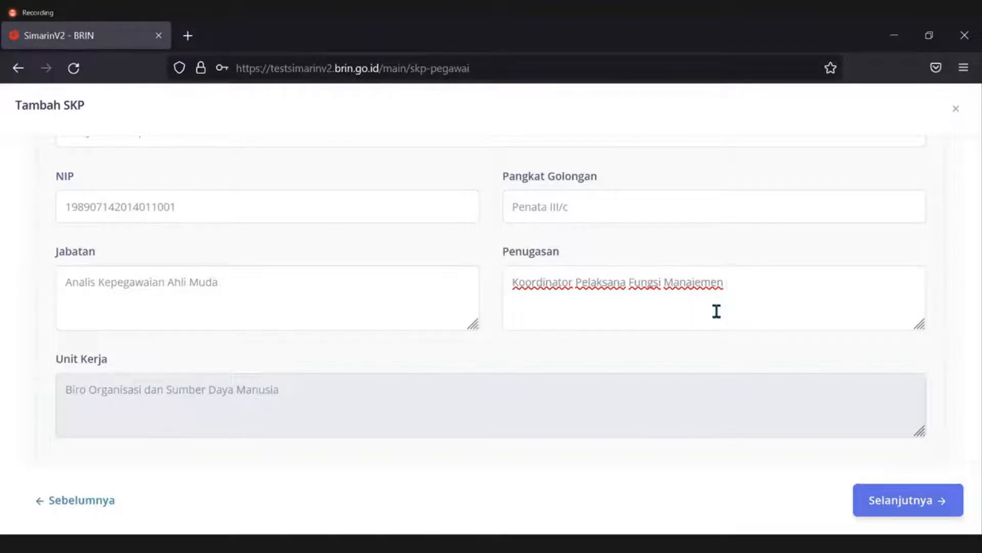
type("Kinerja")
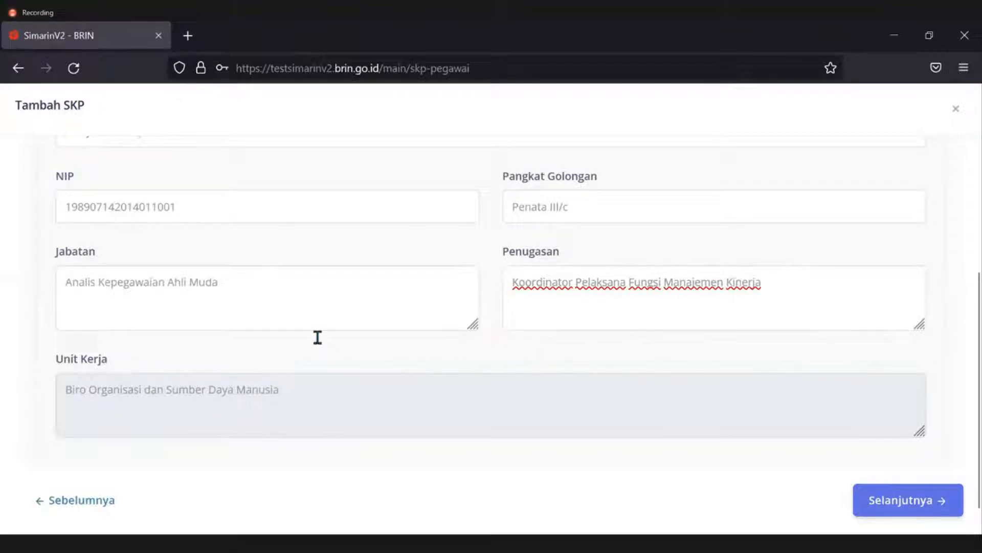
Advance the Tambah SKP wizard to step 4, Kepala Unit.
left_click(930, 500)
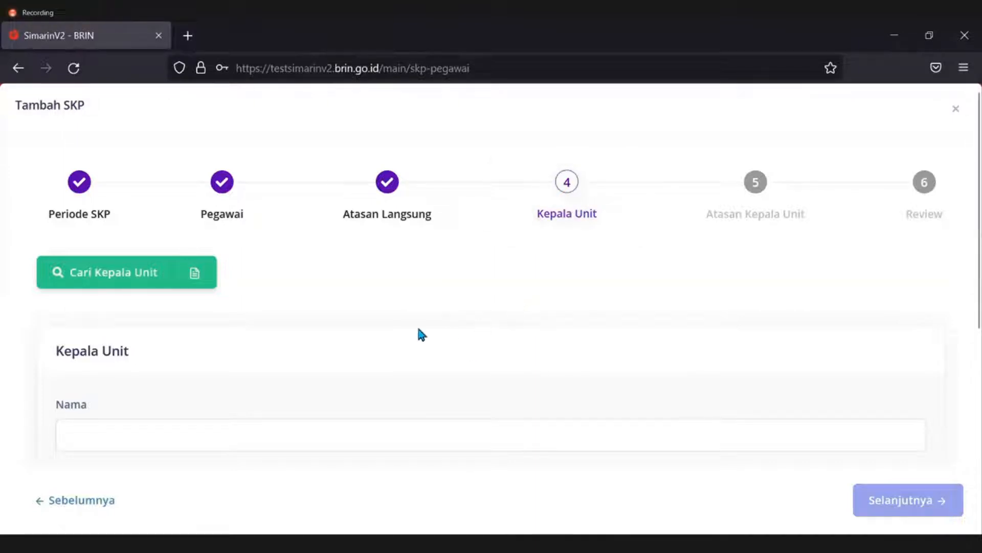
scroll(420, 333, "down", 2)
scroll(197, 334, "up", 2)
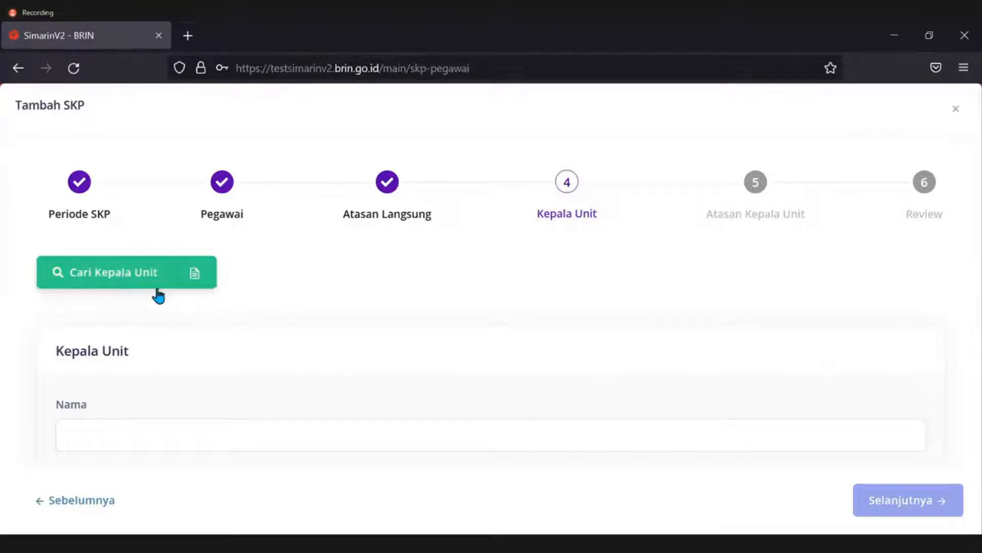
left_click(200, 279)
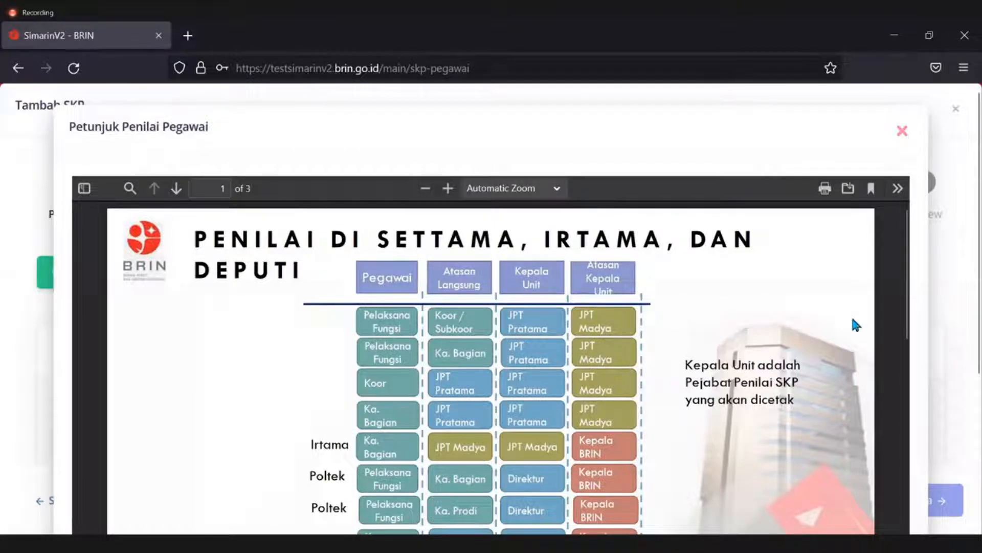
scroll(850, 313, "down", 2)
scroll(892, 253, "up", 3)
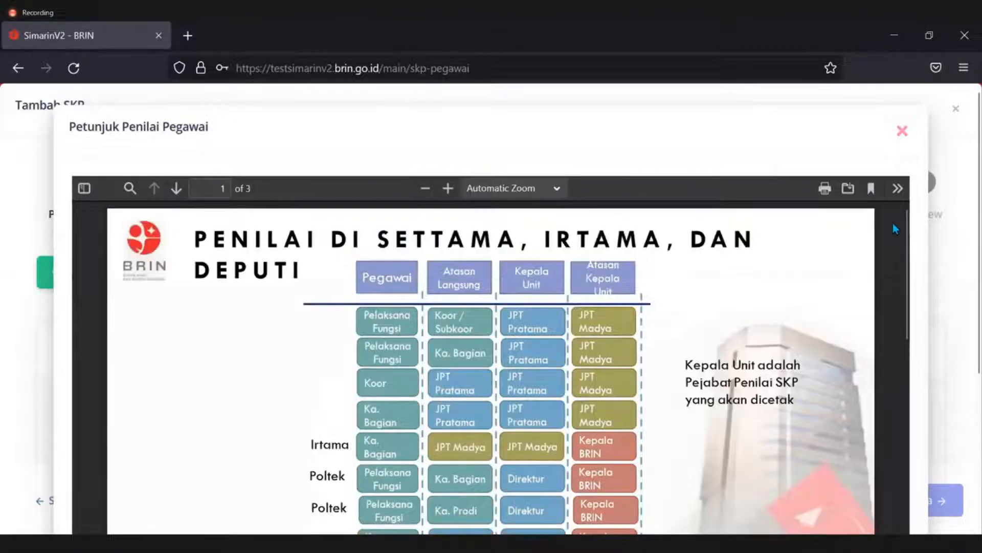
left_click(902, 131)
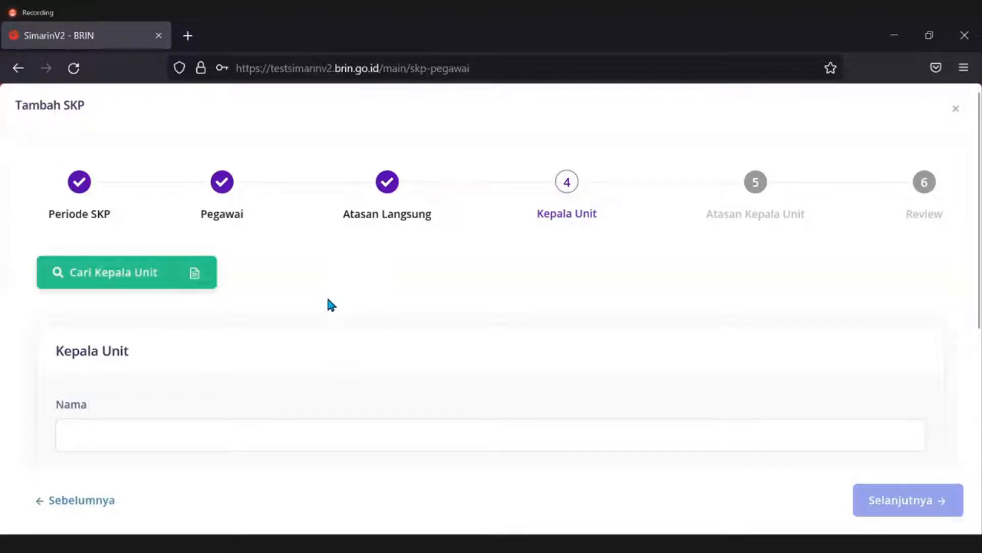
Search for the unit head by name and select that employee as Kepala Unit.
left_click(122, 283)
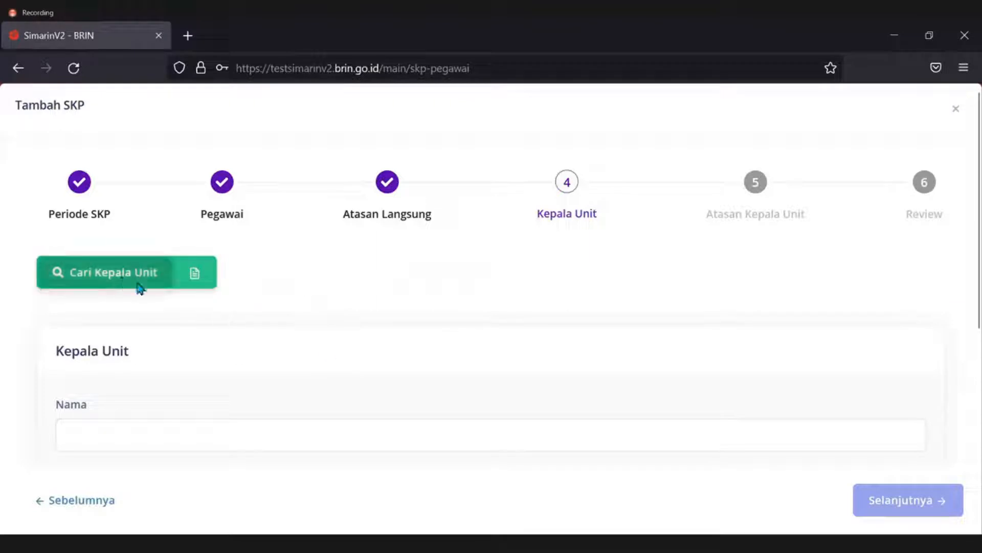
key("ctrl+a")
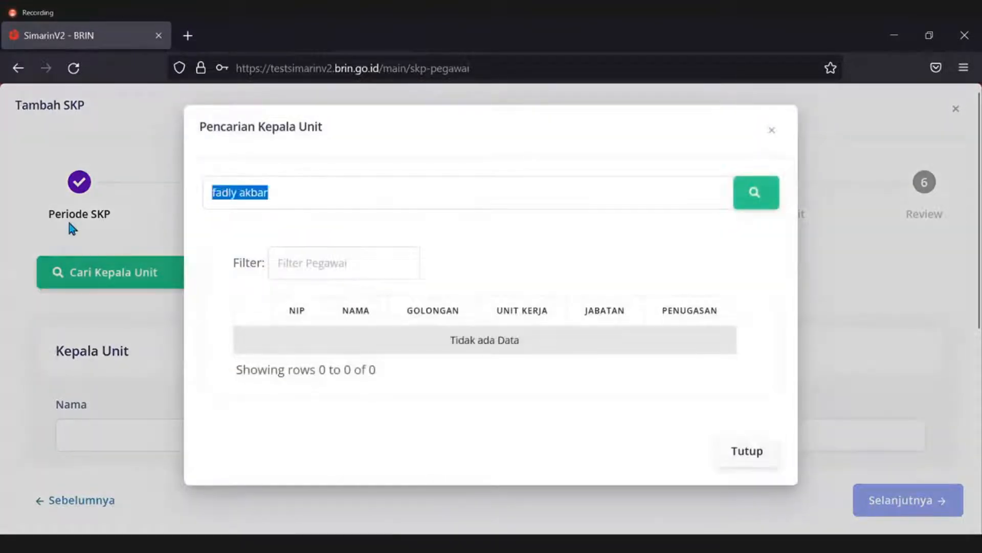
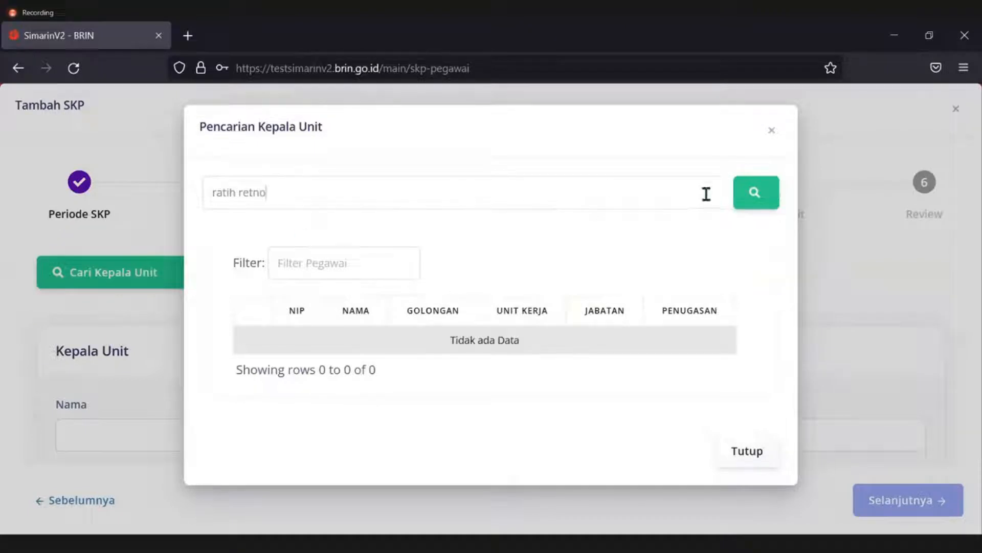
left_click(753, 206)
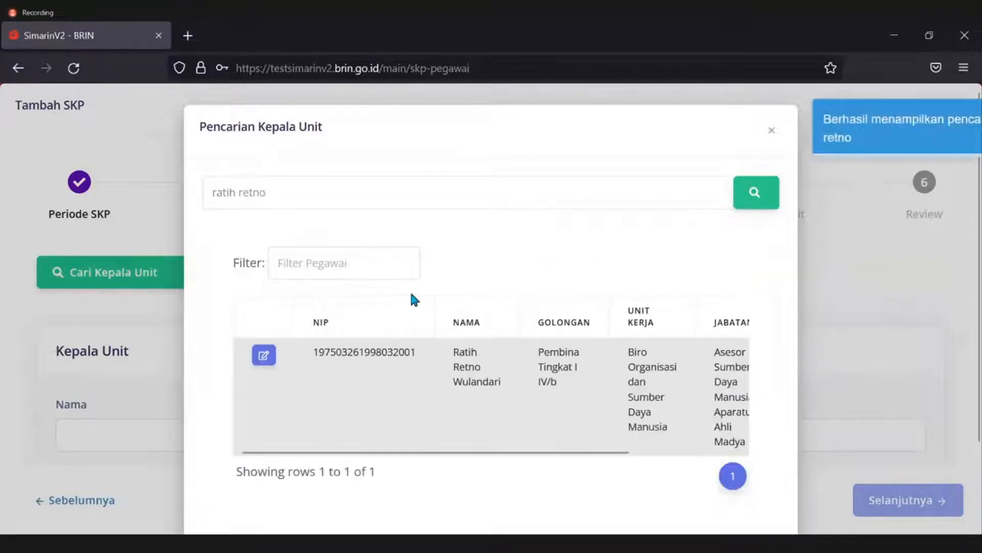
left_click(264, 354)
Set the assignment to 'Plt. Kepala Biro Organisasi dan Sumber Daya Manusia', copied from Unit Kerja, and continue.
scroll(509, 321, "down", 4)
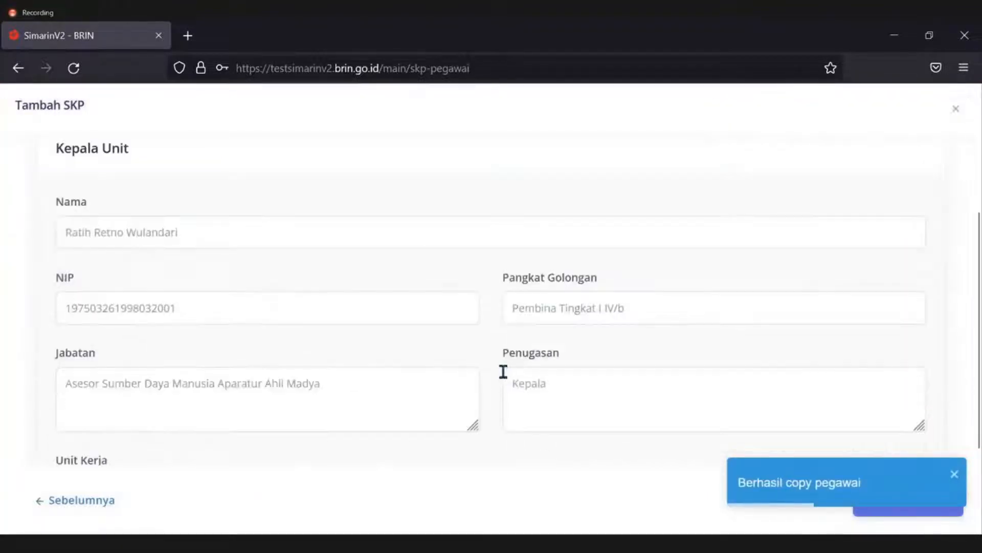
scroll(489, 373, "down", 2)
left_click_drag(417, 405, 65, 397)
key("ctrl+c")
left_click(620, 287)
key("ctrl+v")
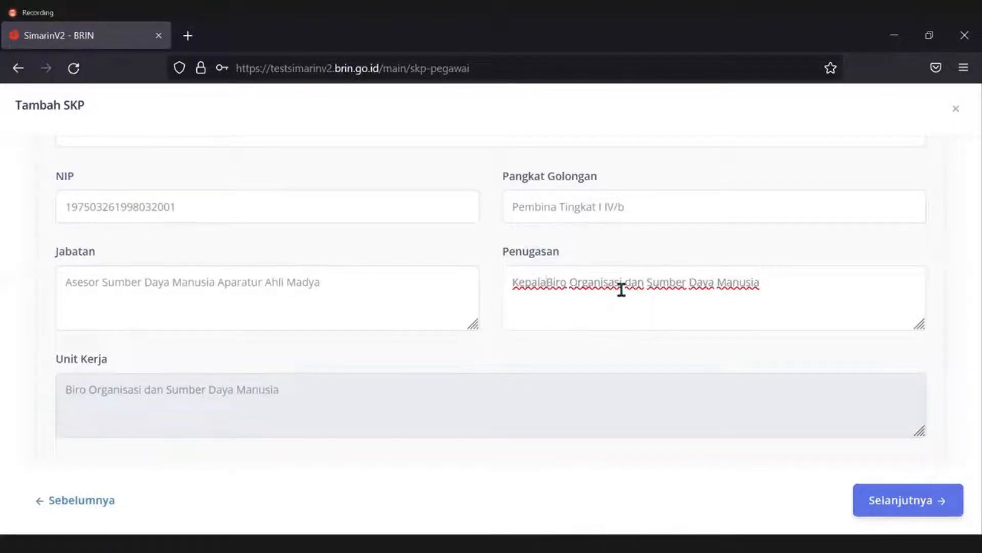
type("Plt.")
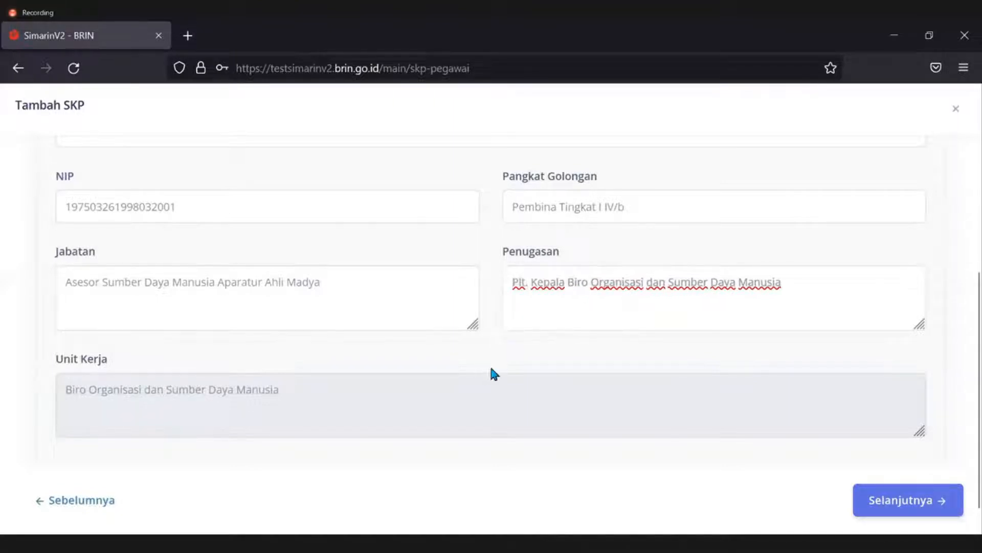
left_click(918, 510)
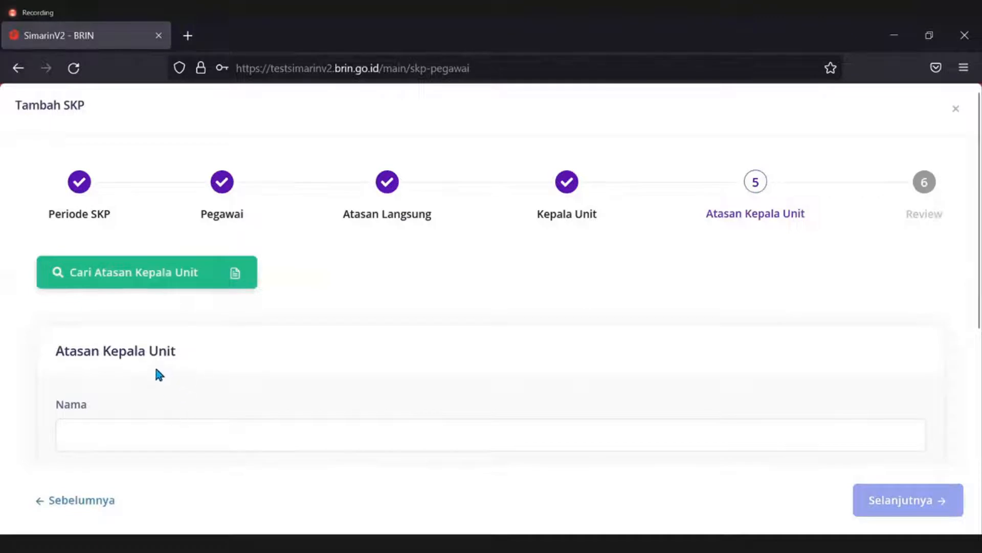
Search for the unit head's superior by name and select that employee.
triple_click(186, 362)
left_click(247, 358)
scroll(164, 368, "down", 2)
scroll(164, 373, "up", 2)
left_click(152, 278)
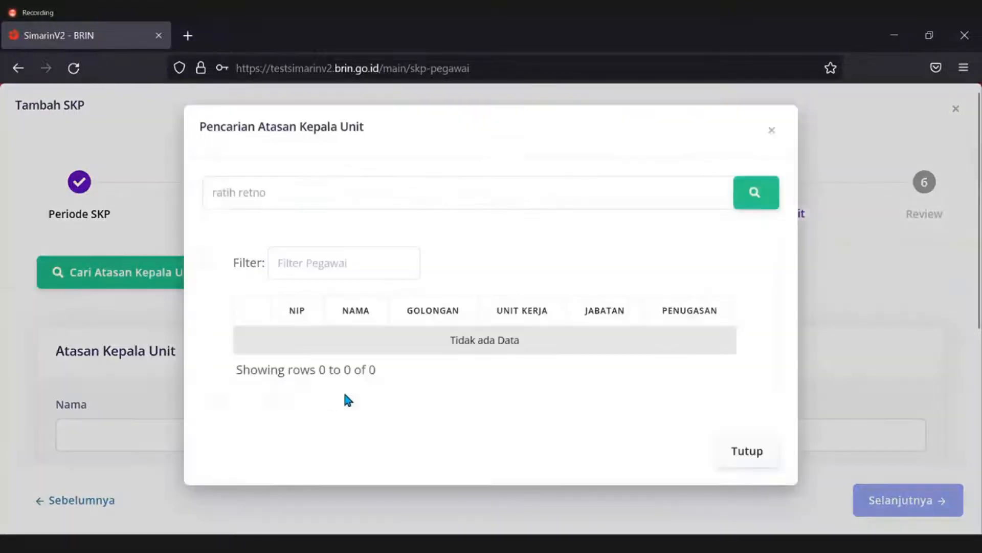
triple_click(329, 188)
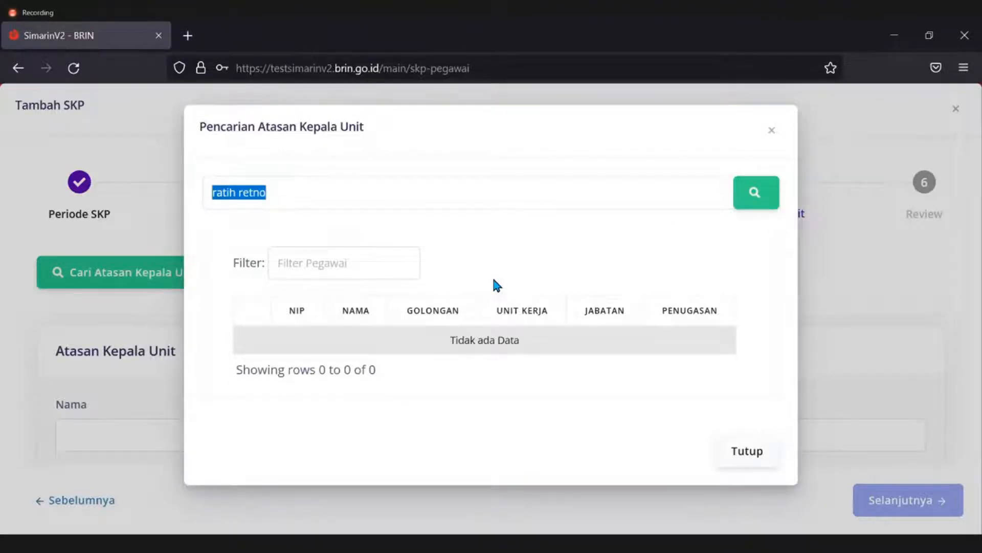
type("rr nur")
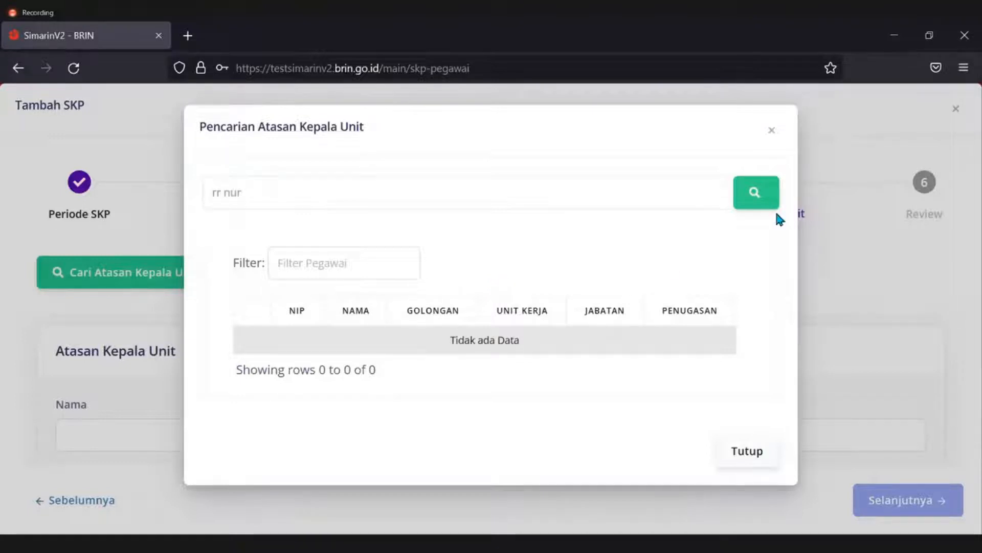
left_click(768, 207)
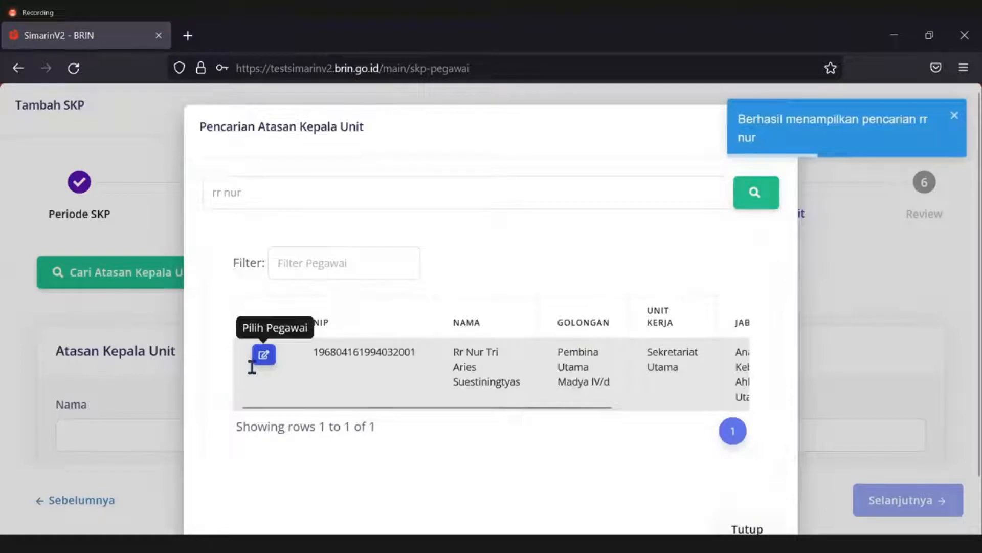
left_click(263, 353)
Make the superior's assignment 'Plt. Sekretaris Utama' and continue to the Review summary.
scroll(510, 358, "down", 4)
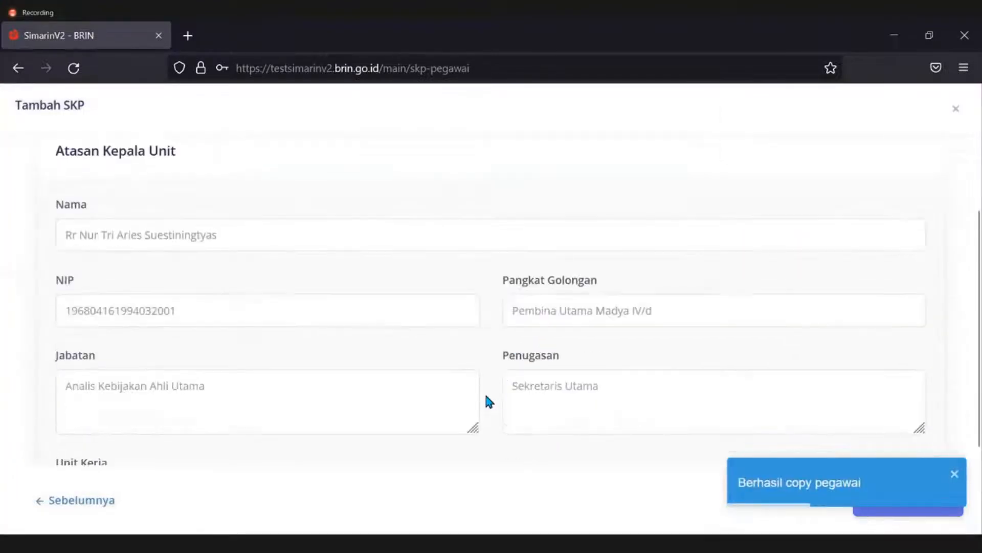
left_click(511, 384)
type("Plt.")
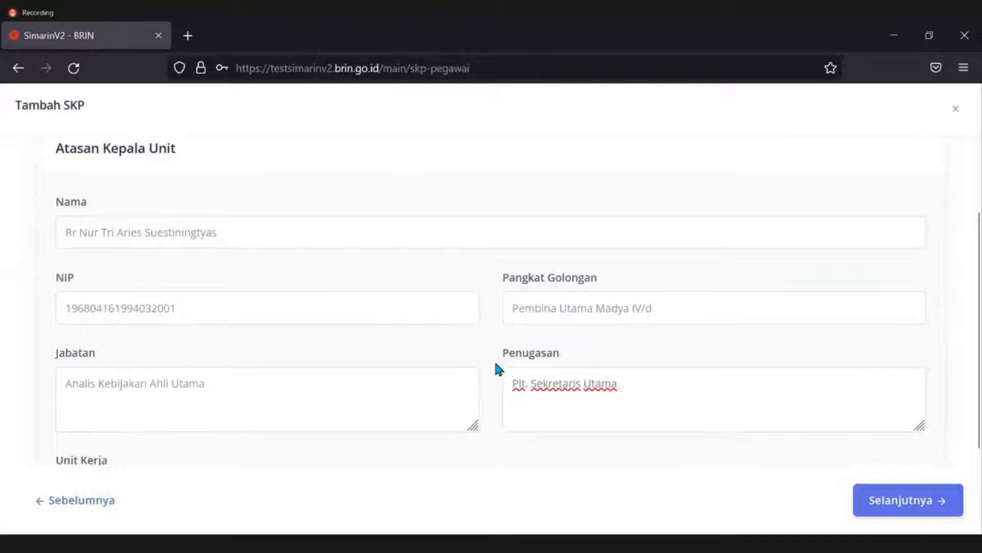
scroll(493, 359, "down", 3)
left_click(898, 500)
scroll(407, 324, "up", 3)
scroll(870, 282, "up", 4)
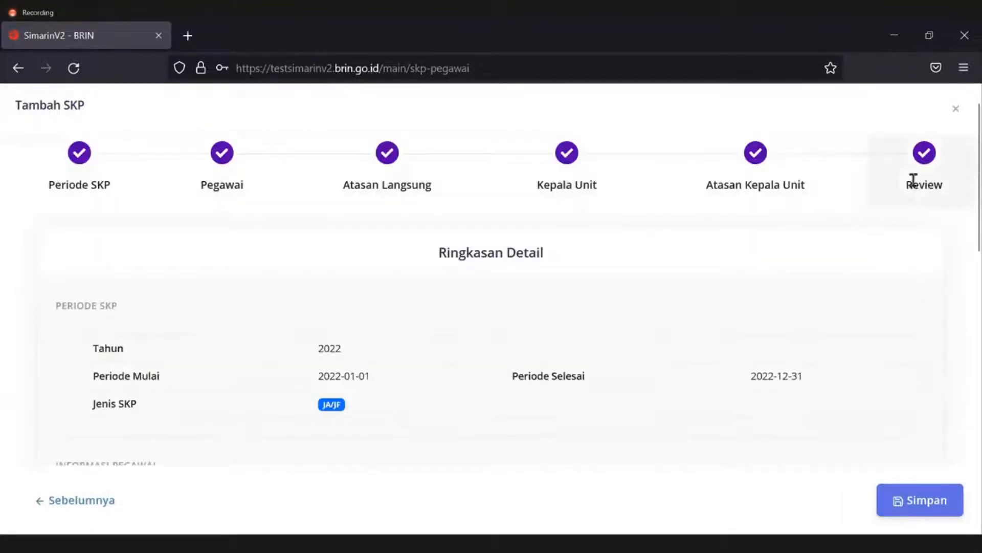
Check the review summary, including the 2022-01-01 start date, down to the Atasan Kepala Unit details.
left_click_drag(906, 188, 943, 188)
left_click(424, 297)
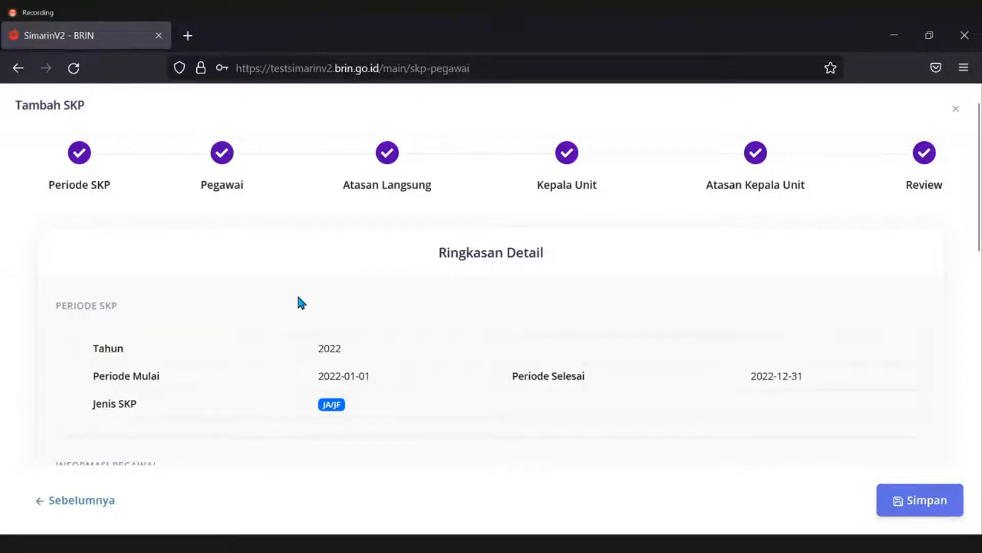
scroll(287, 305, "down", 2)
left_click_drag(319, 283, 371, 287)
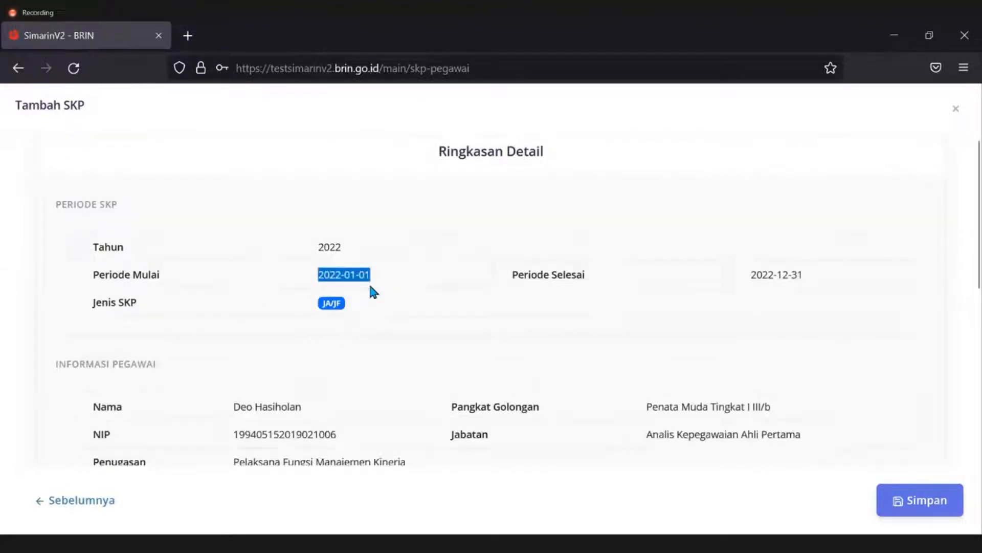
left_click(353, 300)
left_click_drag(317, 278, 368, 277)
left_click(313, 277)
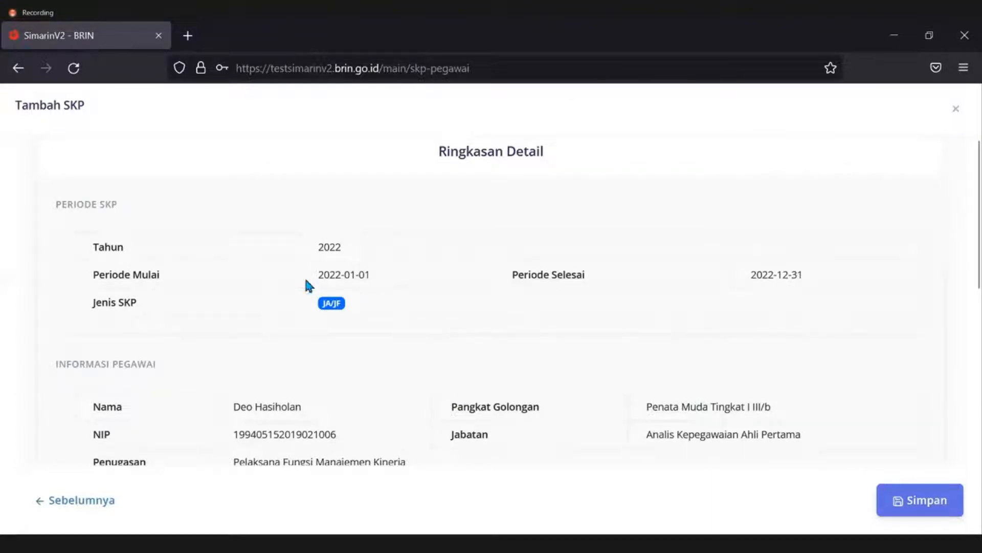
scroll(307, 285, "down", 2)
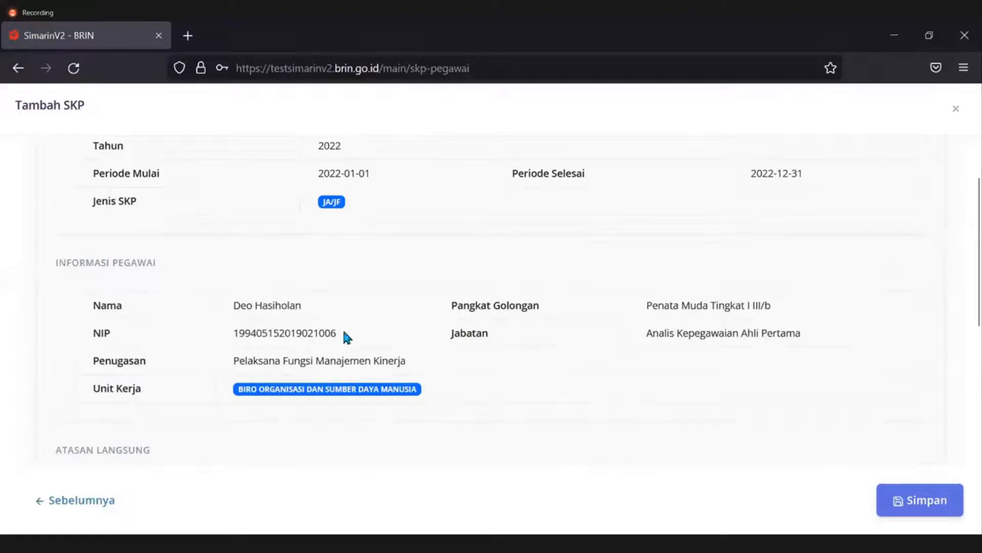
scroll(300, 386, "down", 4)
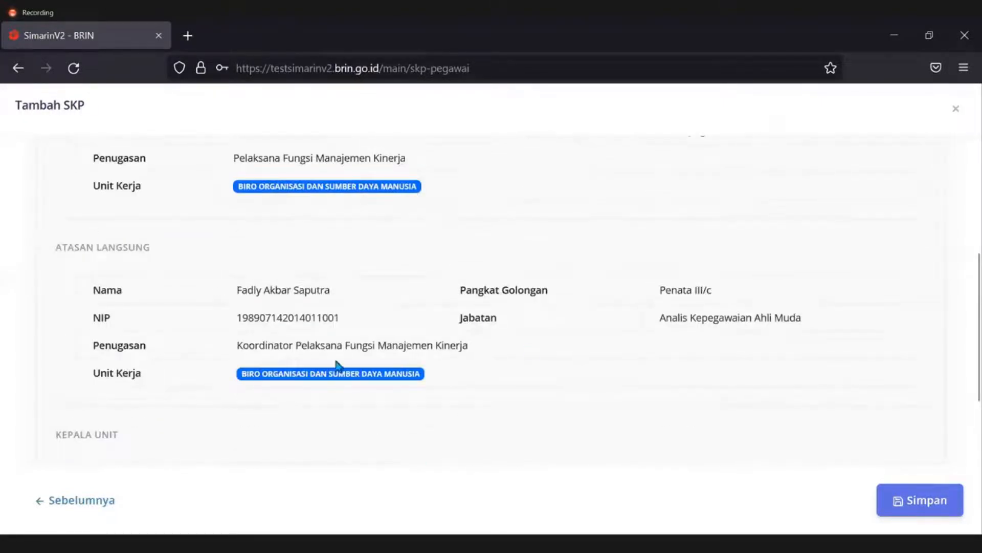
scroll(330, 382, "down", 4)
scroll(289, 295, "down", 2)
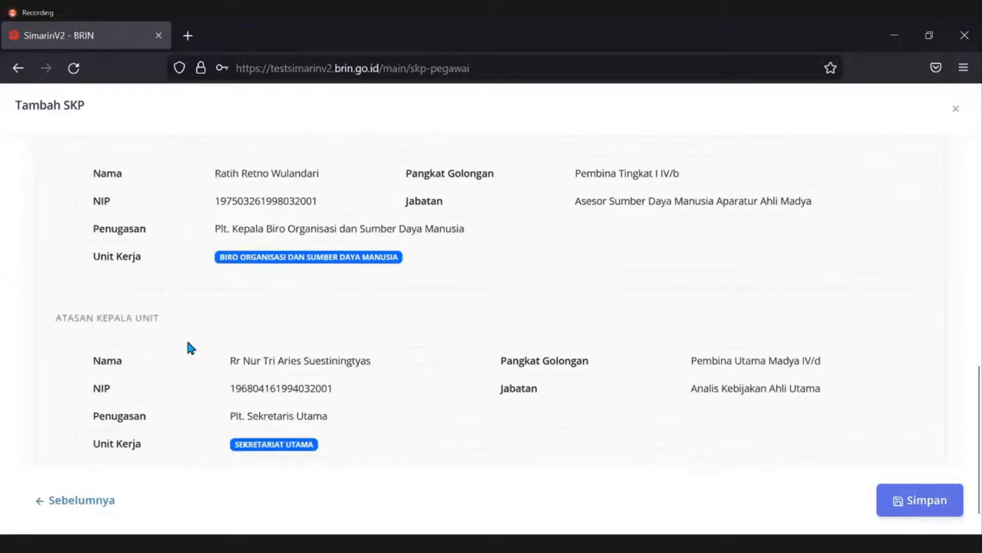
scroll(287, 389, "down", 1)
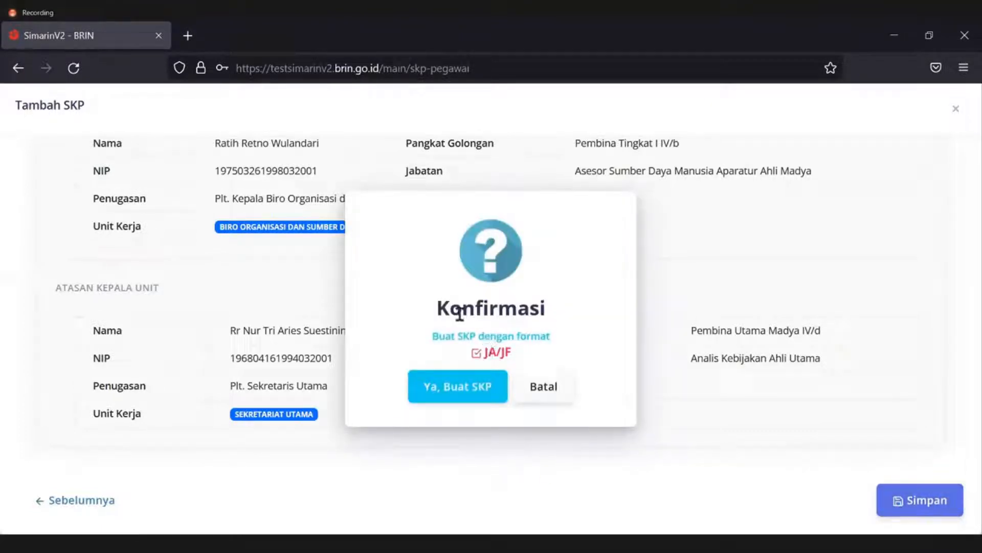
Confirm 'Ya, Buat SKP' to create the 2022 SKP in JA/JF format.
left_click_drag(440, 336, 484, 352)
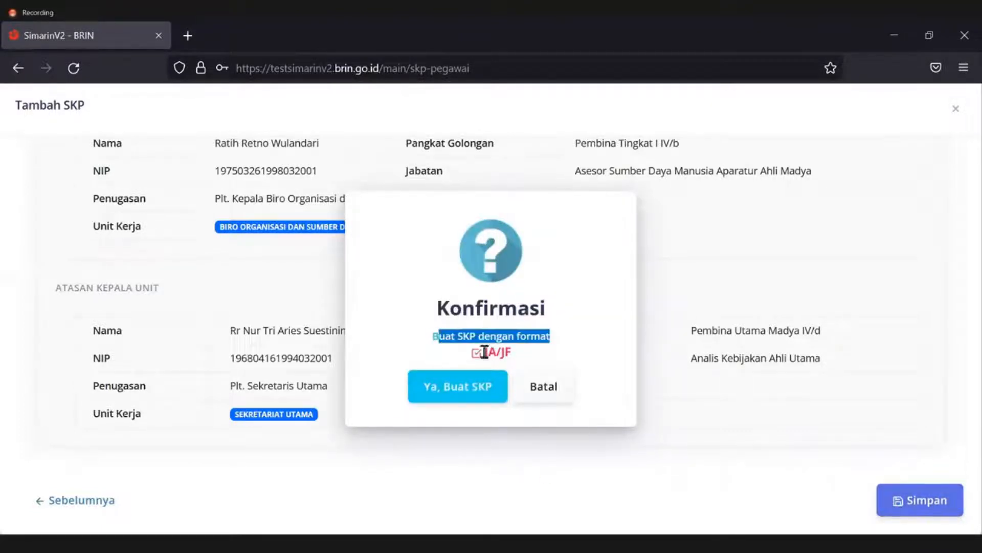
left_click(517, 351)
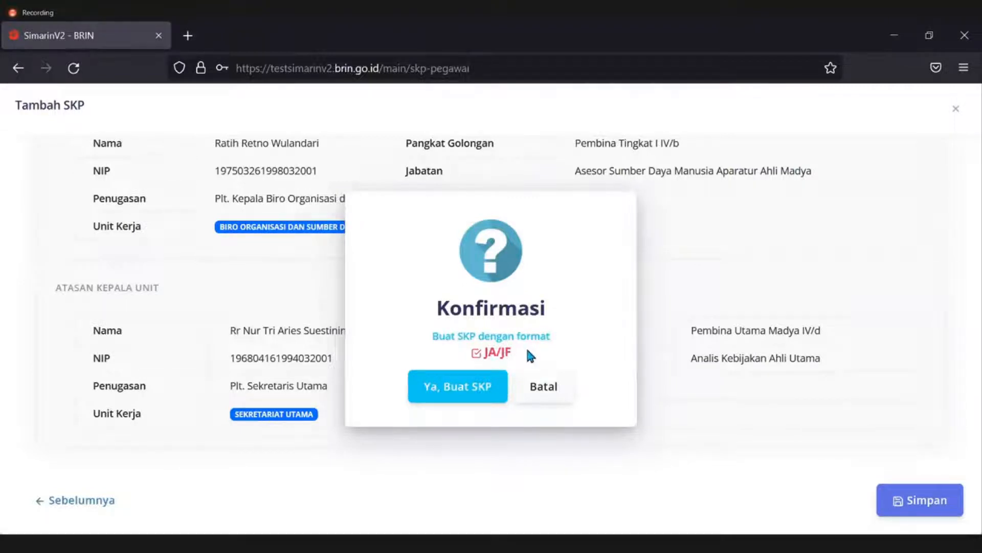
left_click(452, 387)
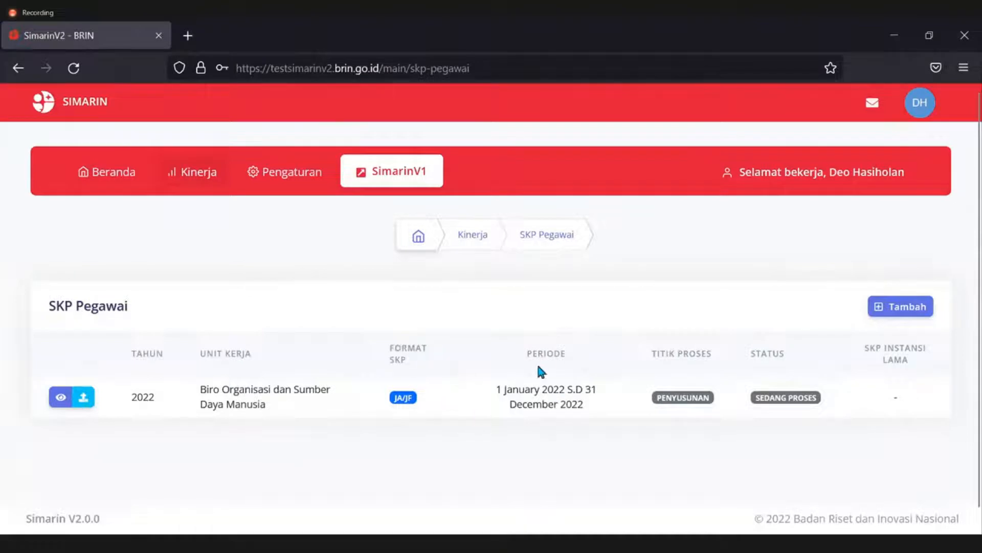
Check the new entry's Penyusunan / Sedang Proses status, then open Upload SKP Instansi Lama on the 2022 row.
left_click_drag(523, 351, 567, 349)
left_click(682, 395)
left_click_drag(652, 352, 703, 373)
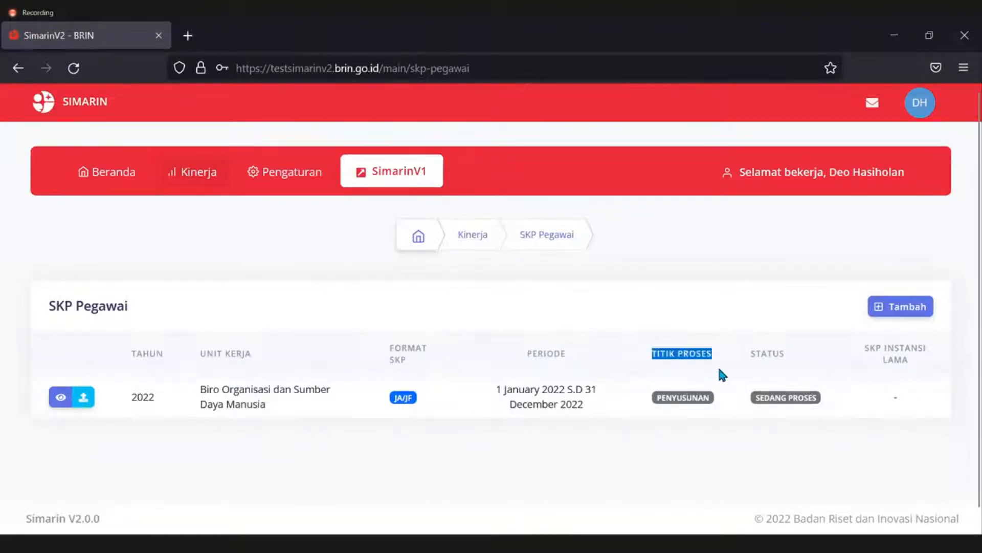
left_click(719, 369)
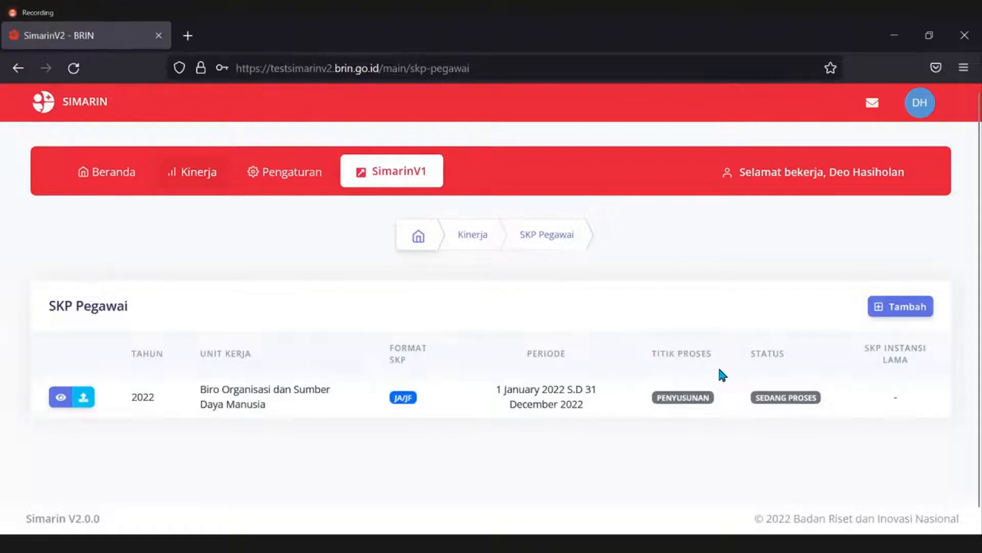
left_click_drag(657, 398, 717, 403)
left_click_drag(747, 350, 786, 358)
left_click_drag(760, 398, 814, 401)
left_click(798, 451)
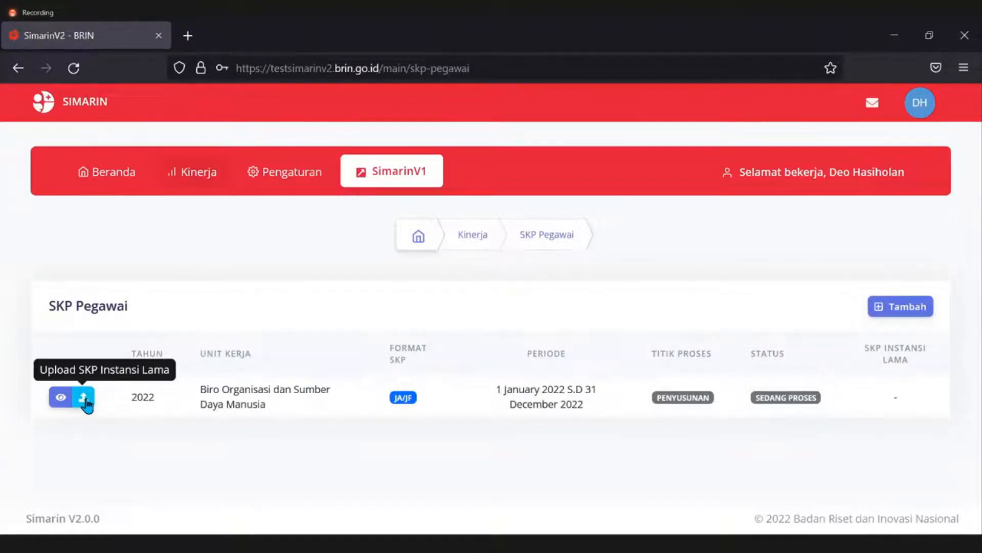
left_click(85, 400)
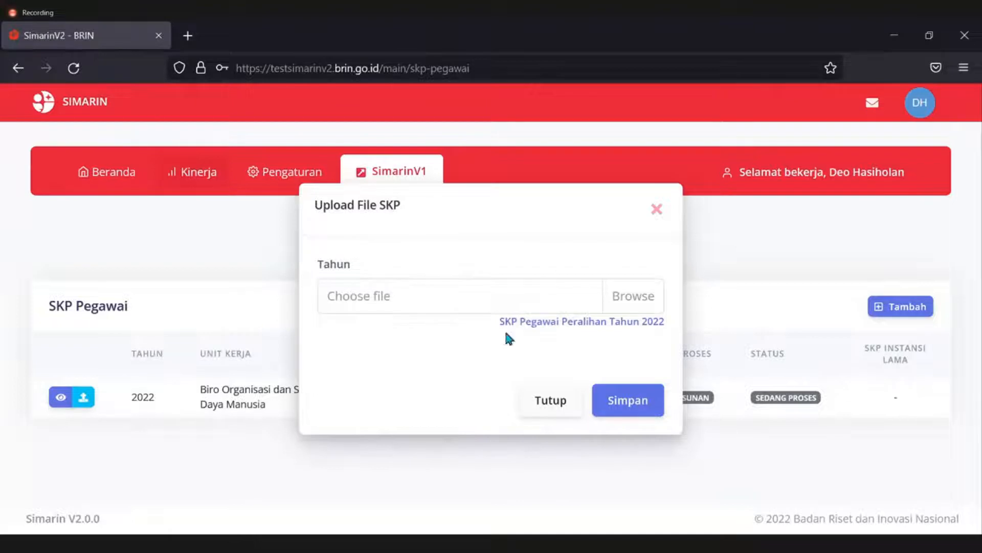
Upload the presentation file from Downloads as the old-agency SKP and save it.
left_click_drag(500, 328, 447, 310)
left_click(449, 353)
left_click(532, 295)
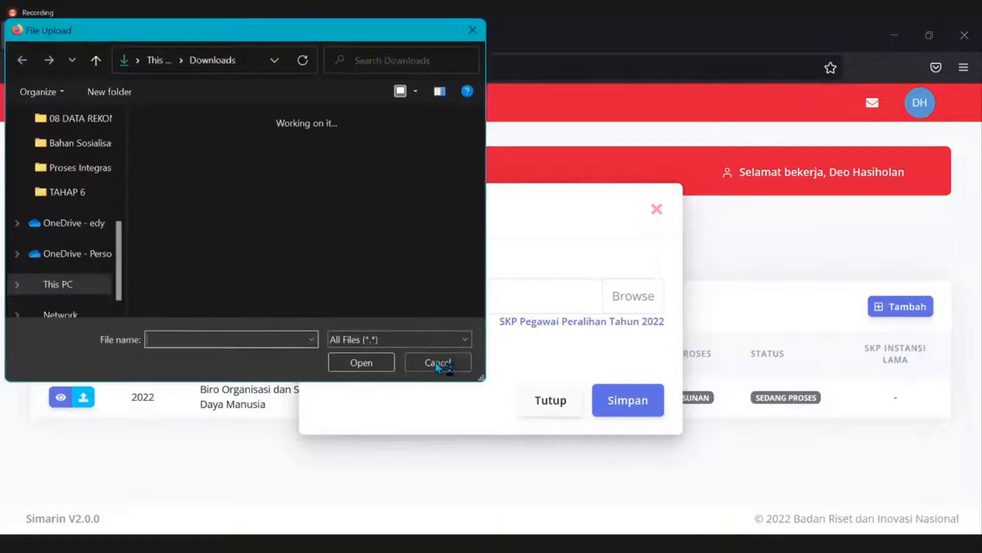
left_click(195, 212)
left_click(347, 363)
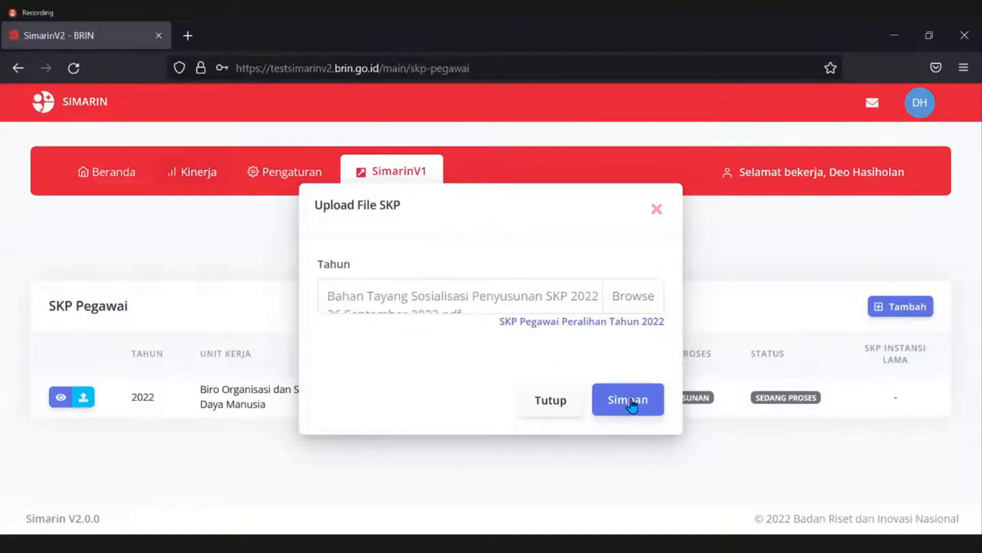
left_click(632, 405)
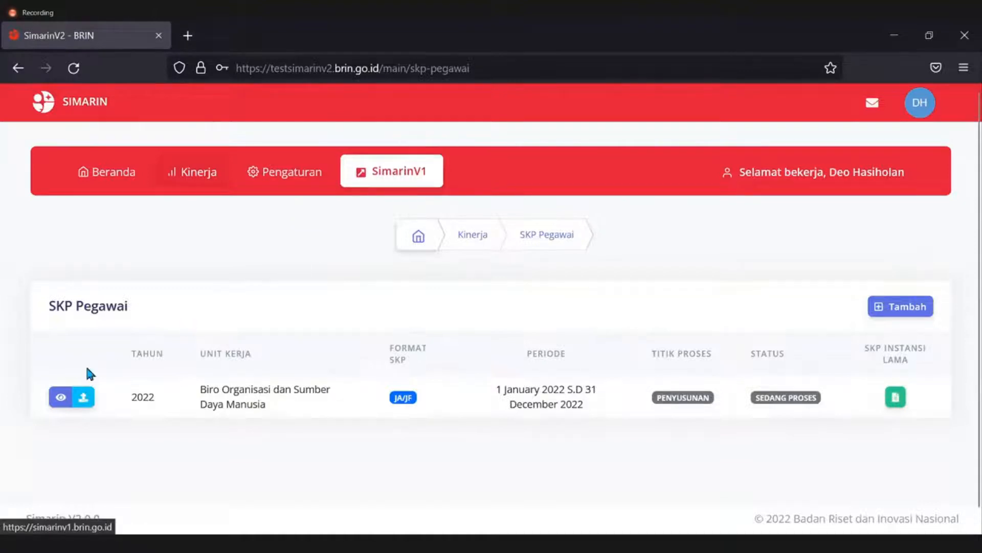
Open the Detail view of the 2022 SKP.
left_click(58, 398)
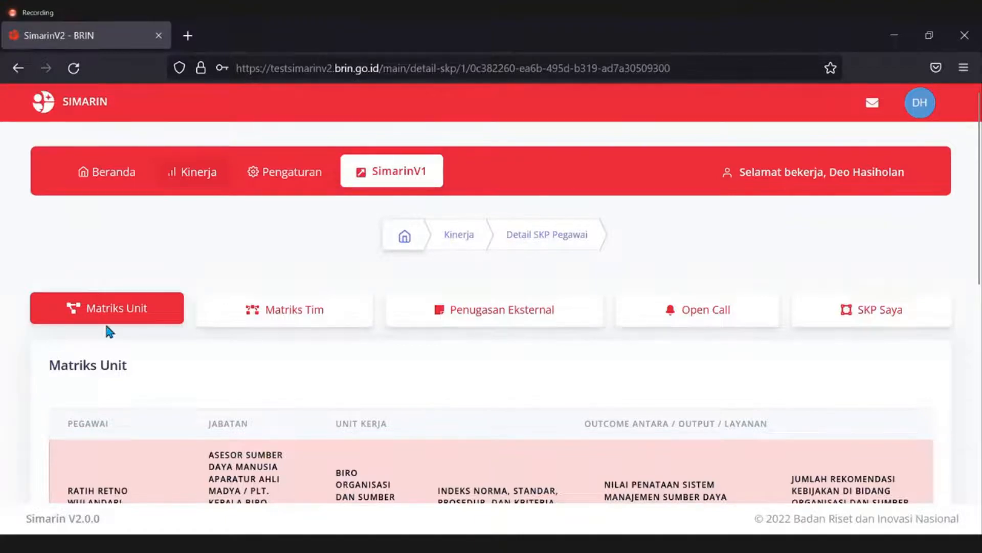
scroll(122, 332, "down", 5)
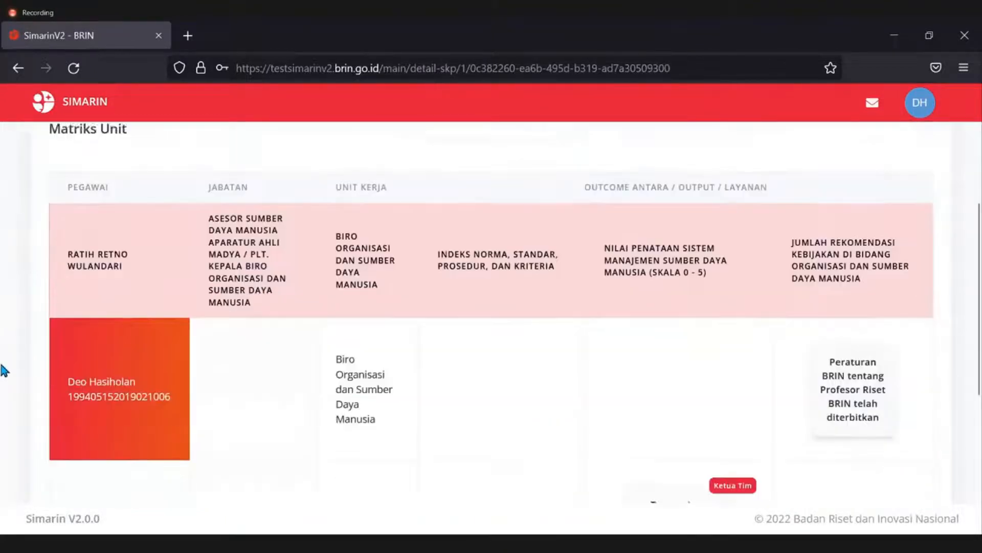
scroll(131, 367, "down", 2)
scroll(191, 357, "up", 2)
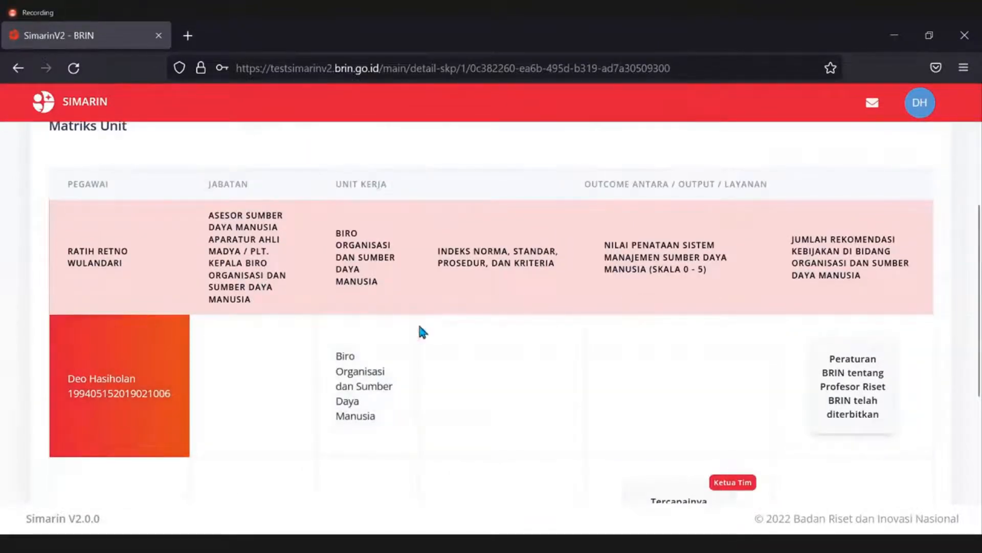
scroll(240, 368, "down", 2)
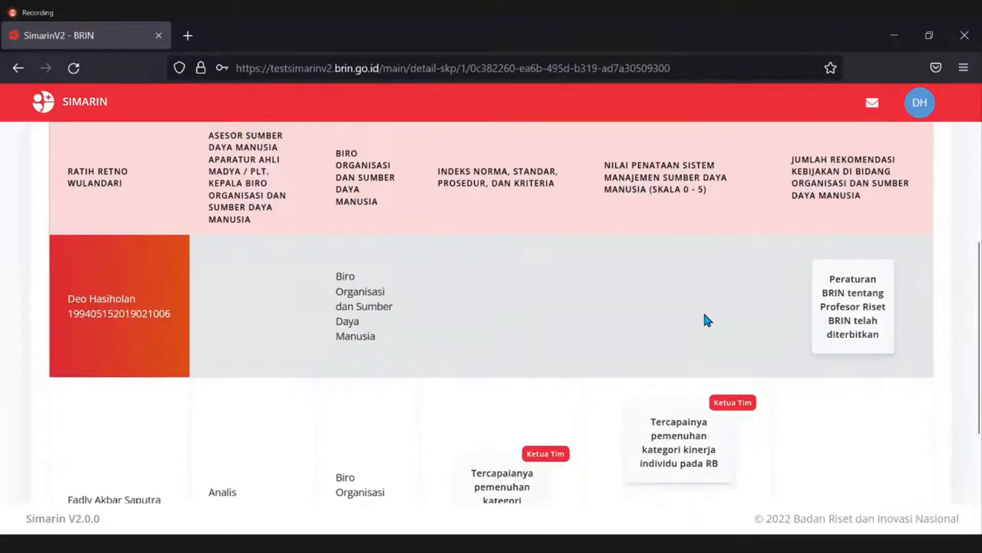
scroll(639, 409, "down", 2)
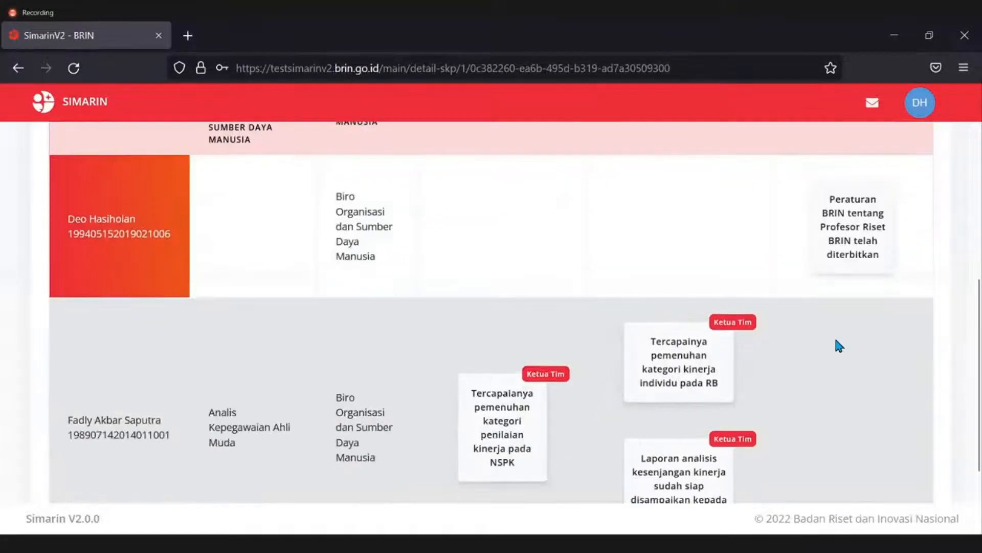
scroll(849, 404, "down", 2)
scroll(873, 406, "up", 4)
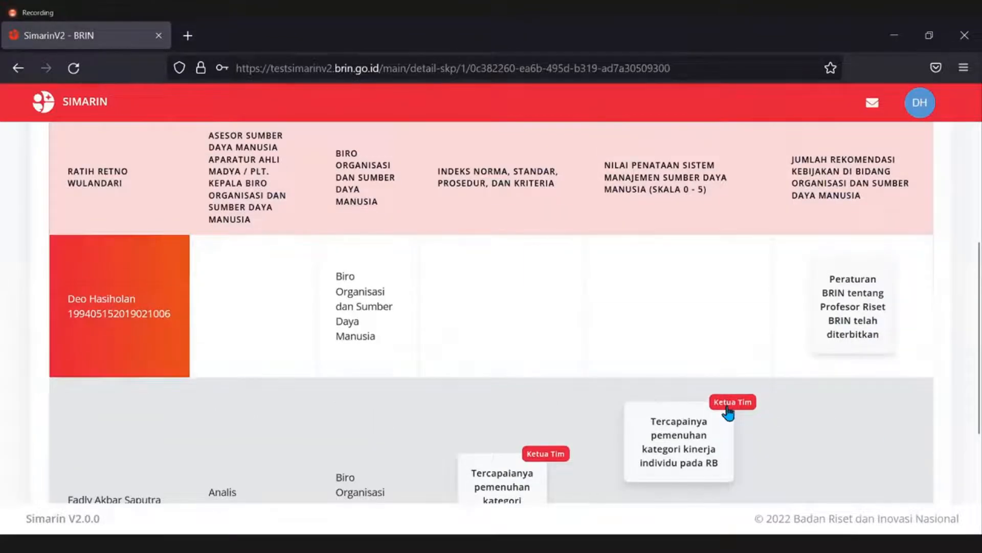
scroll(593, 428, "down", 2)
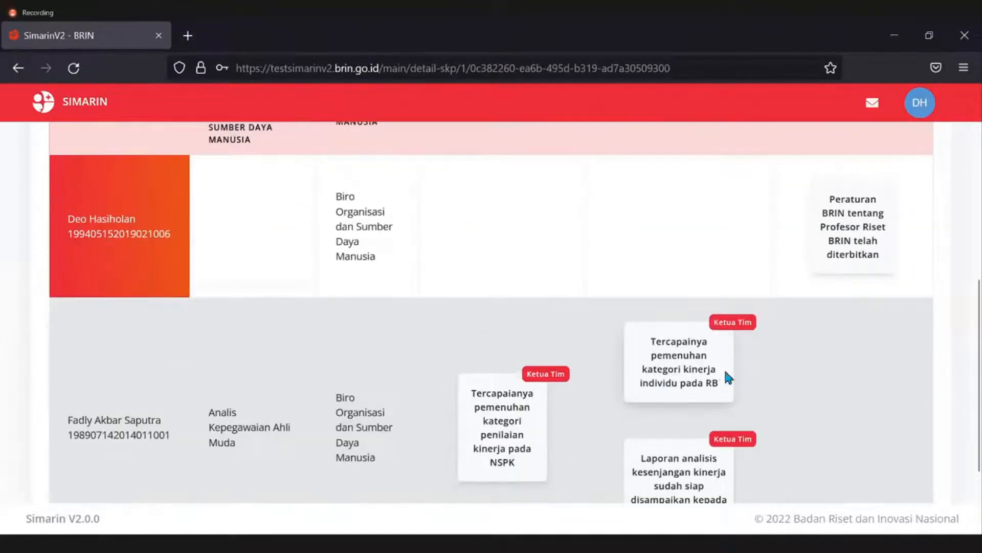
scroll(908, 276, "up", 2)
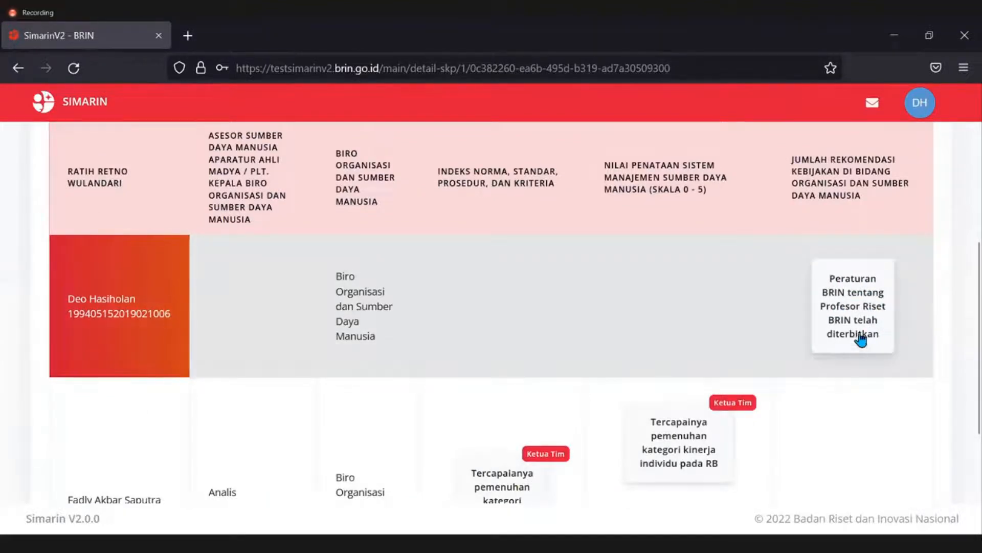
scroll(461, 394, "up", 5)
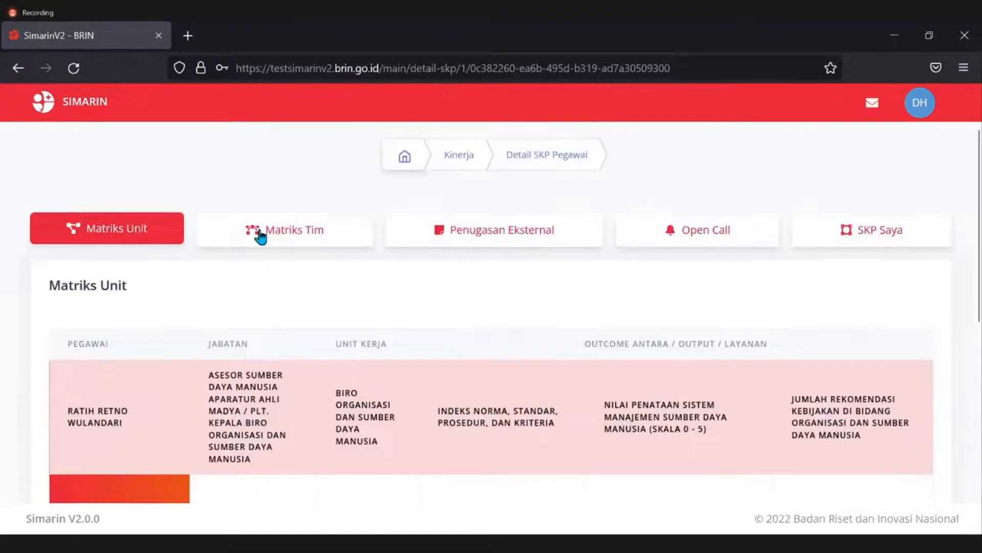
left_click(262, 235)
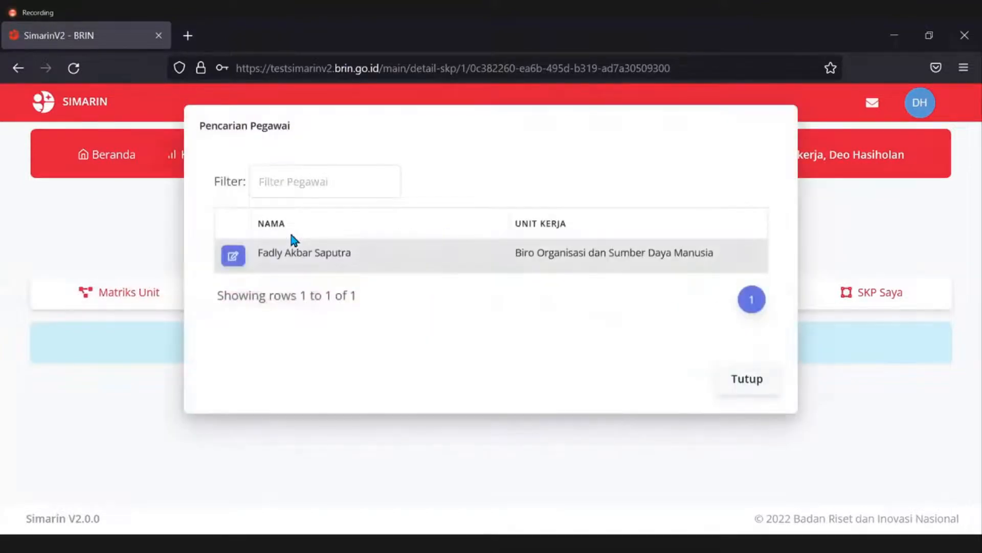
In Matriks Tim, pick the listed employee as team supervisor and review the three output cards.
left_click(124, 307)
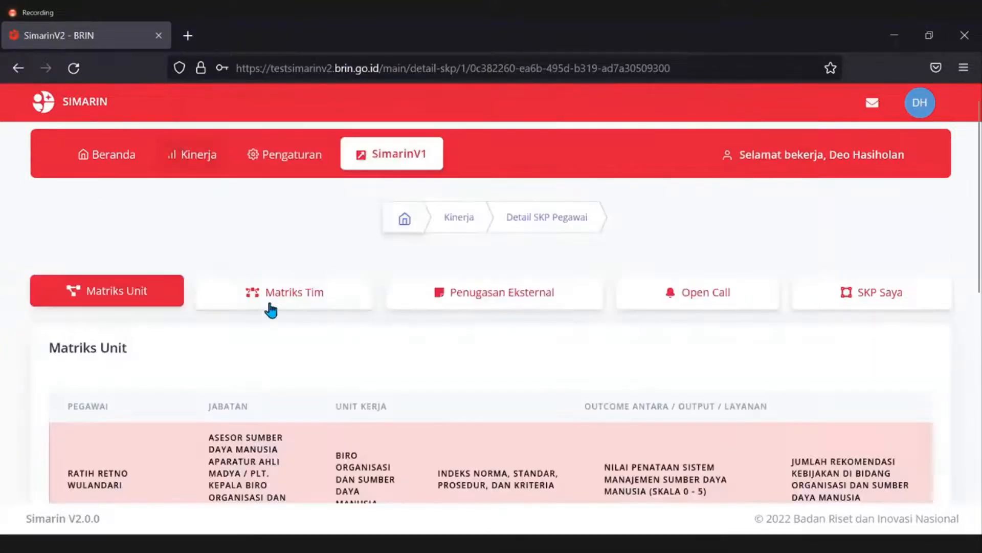
left_click(270, 307)
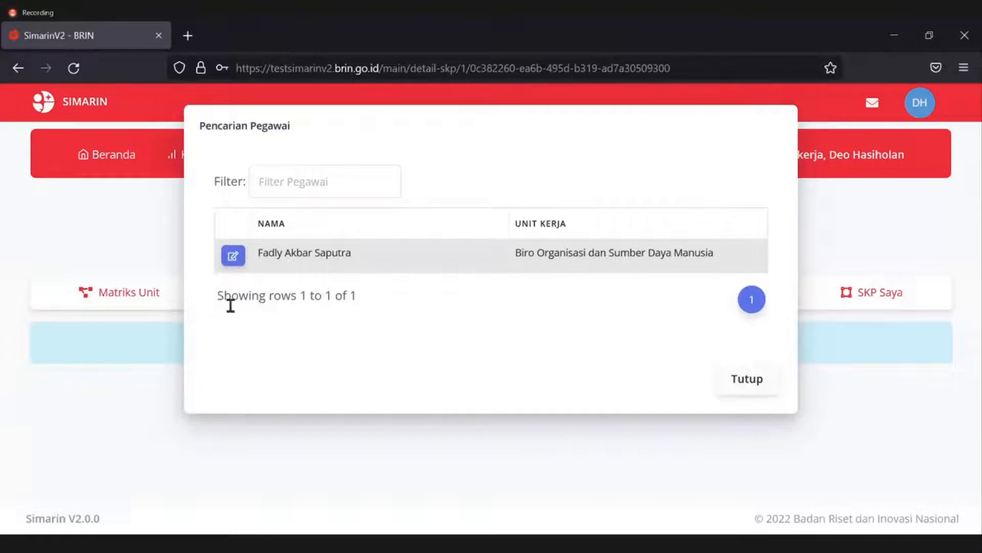
left_click(233, 256)
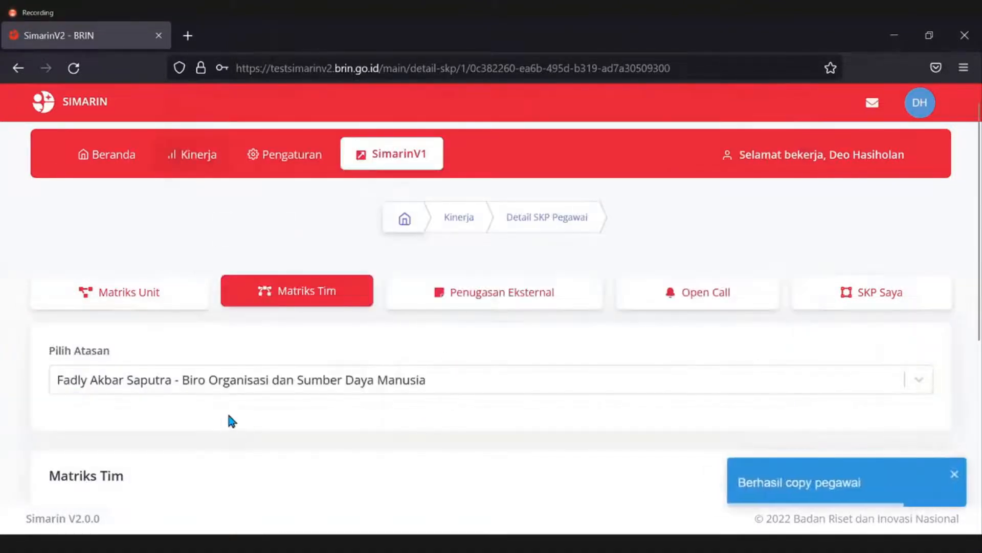
scroll(215, 424, "down", 2)
left_click(401, 302)
left_click(29, 370)
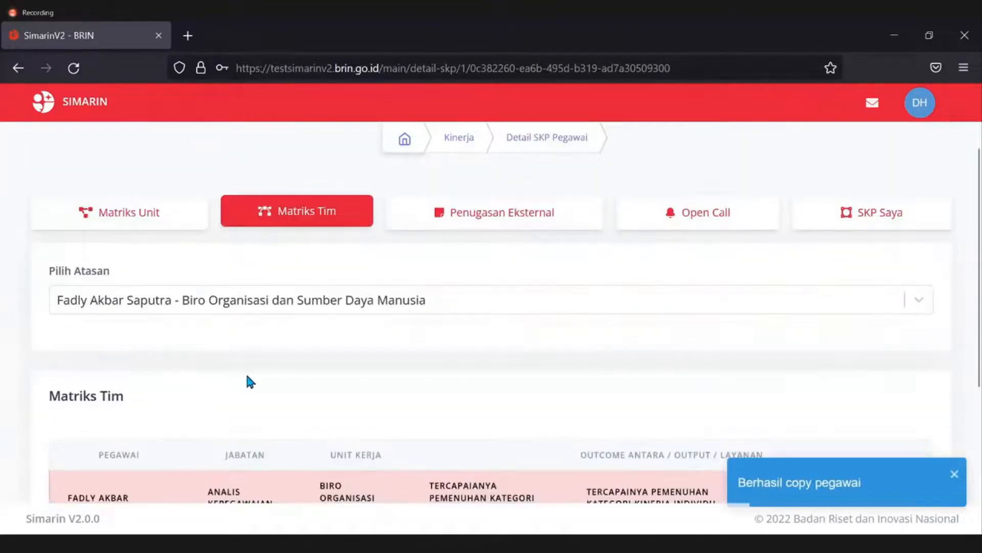
scroll(48, 367, "down", 2)
scroll(34, 353, "down", 4)
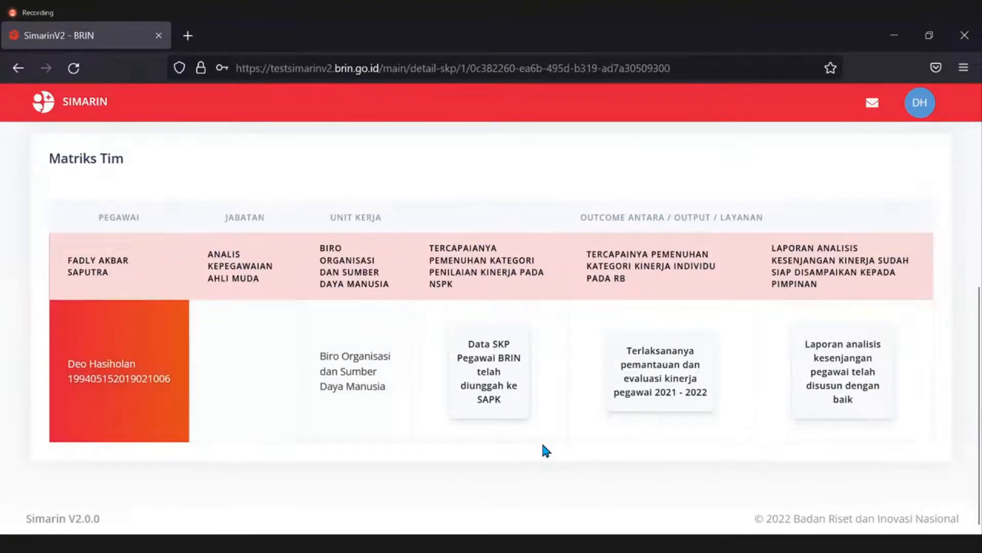
scroll(559, 334, "up", 4)
scroll(562, 337, "up", 4)
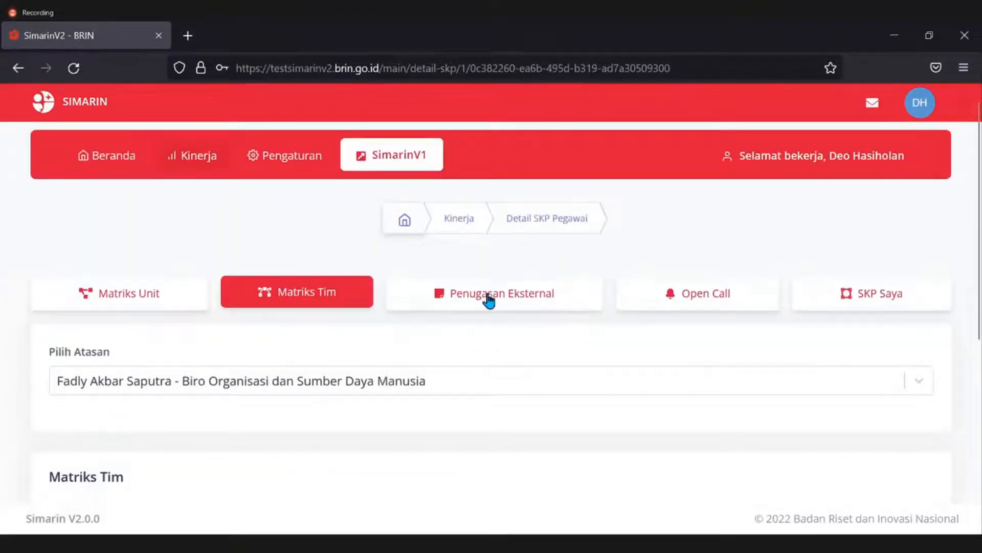
left_click(488, 301)
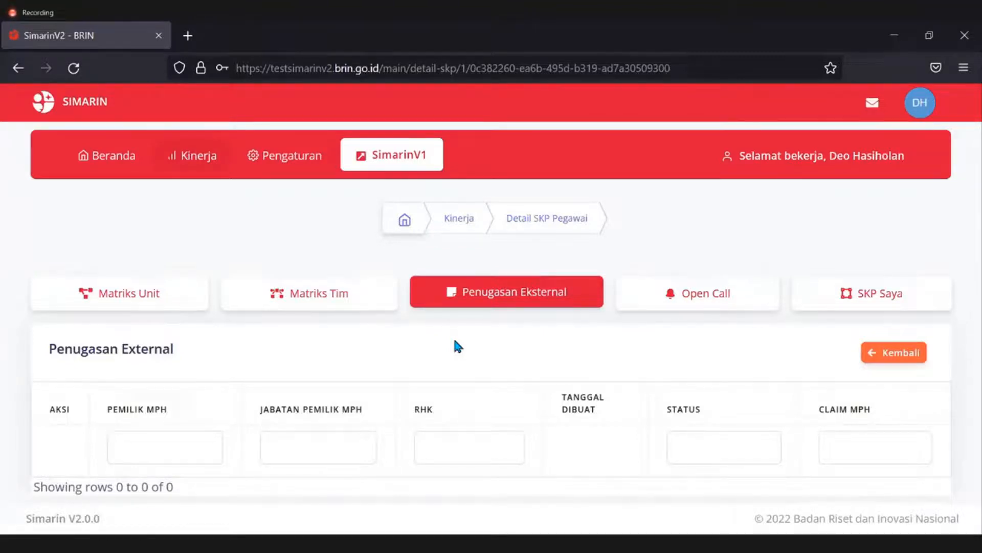
Scroll the external assignments list, try its RHK filter, then switch to the empty Open Call list.
scroll(454, 347, "down", 1)
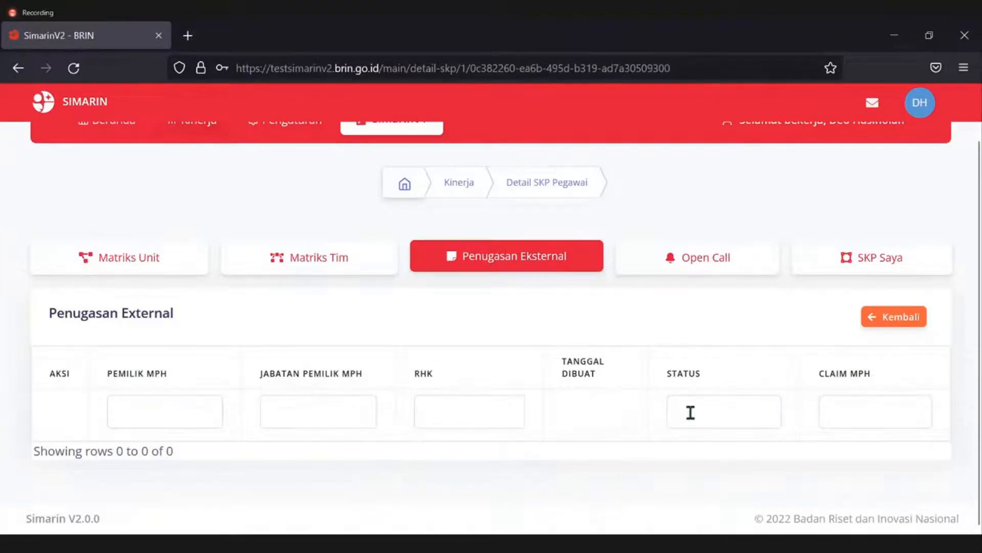
left_click(453, 410)
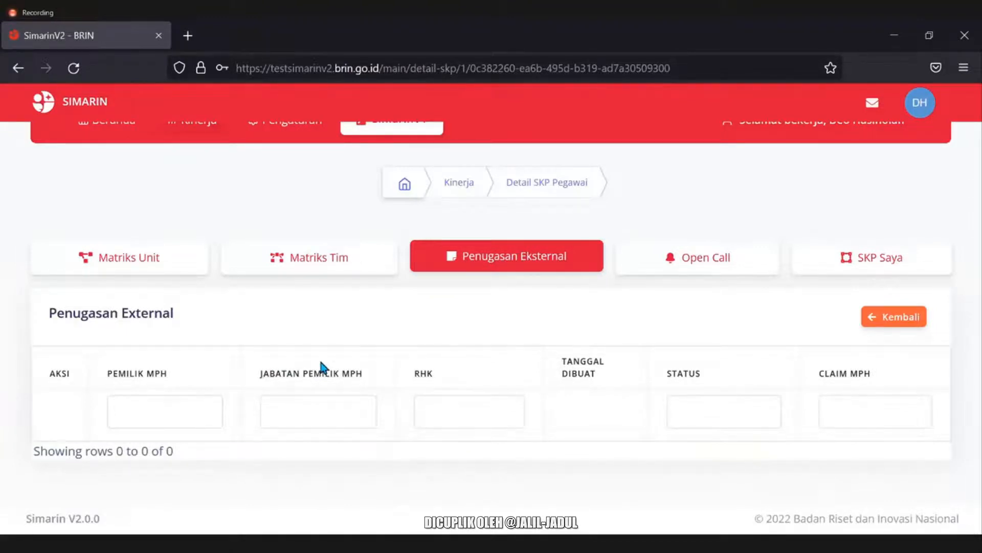
left_click_drag(322, 364, 324, 362)
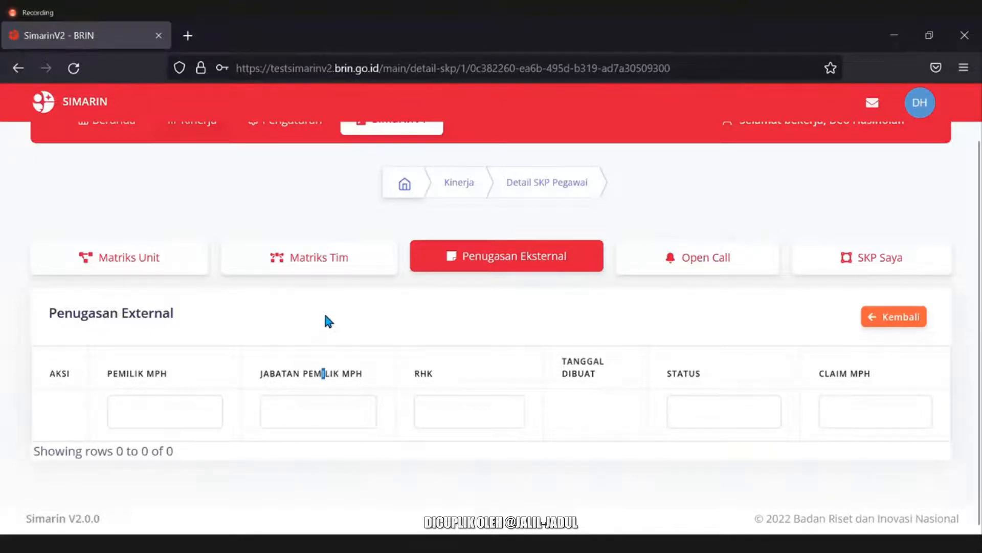
left_click(326, 317)
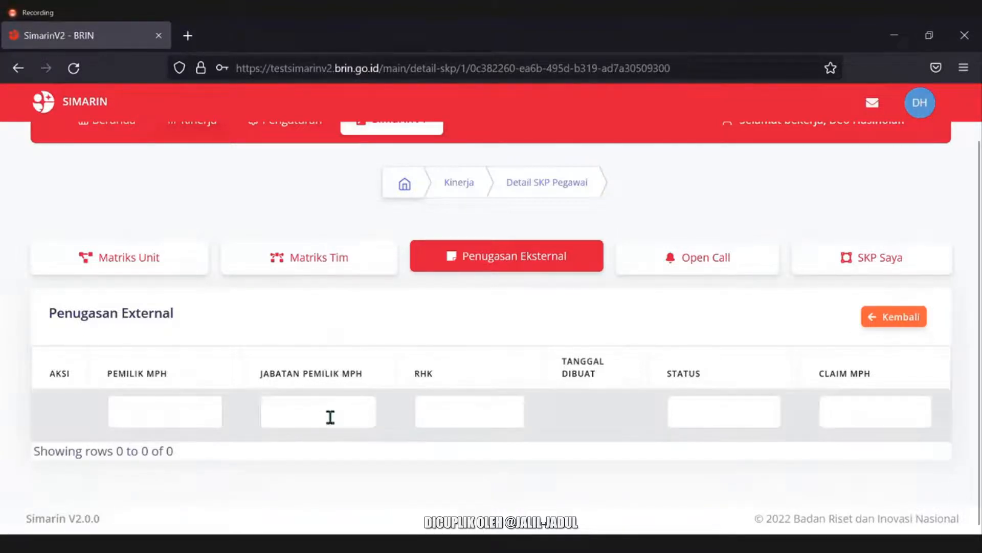
left_click(674, 262)
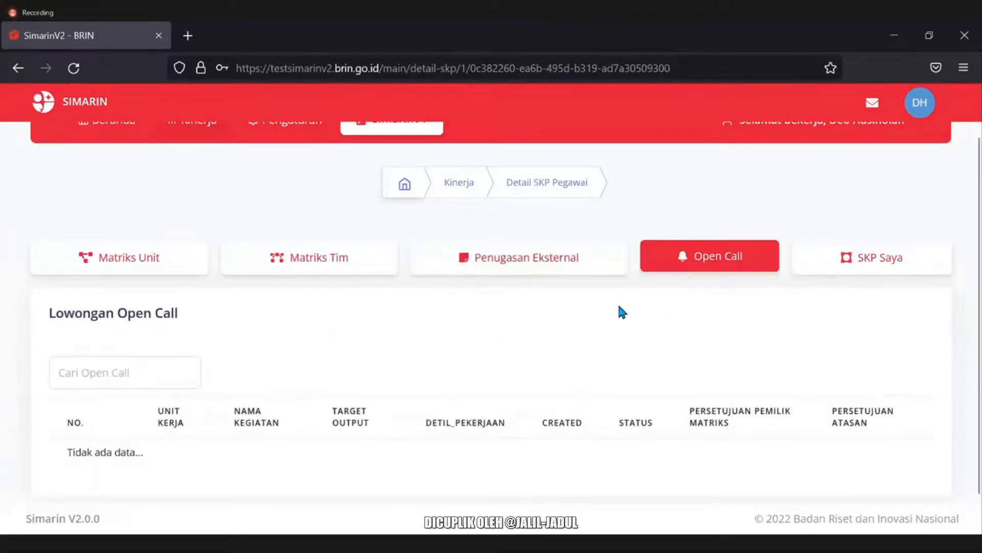
Repeatedly highlight the PERSETUJUAN PEMILIK MATRIKS column header to point it out.
scroll(459, 320, "down", 1)
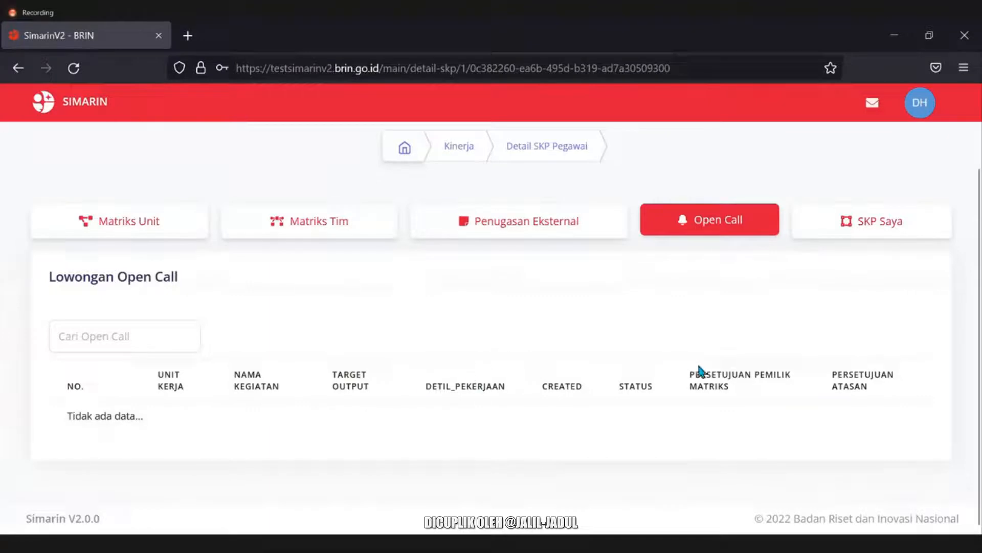
left_click_drag(691, 377, 738, 398)
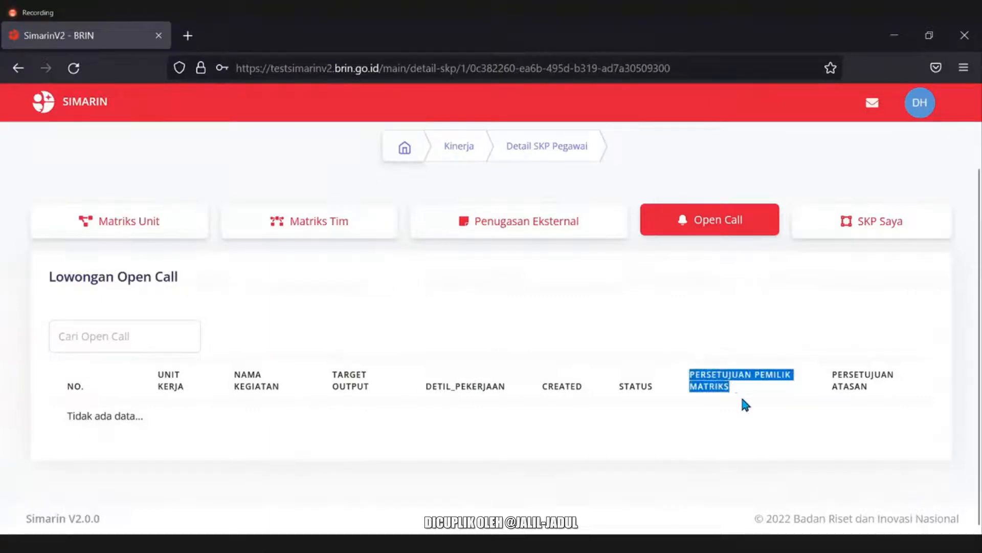
left_click(742, 398)
left_click_drag(691, 376, 735, 396)
left_click(731, 409)
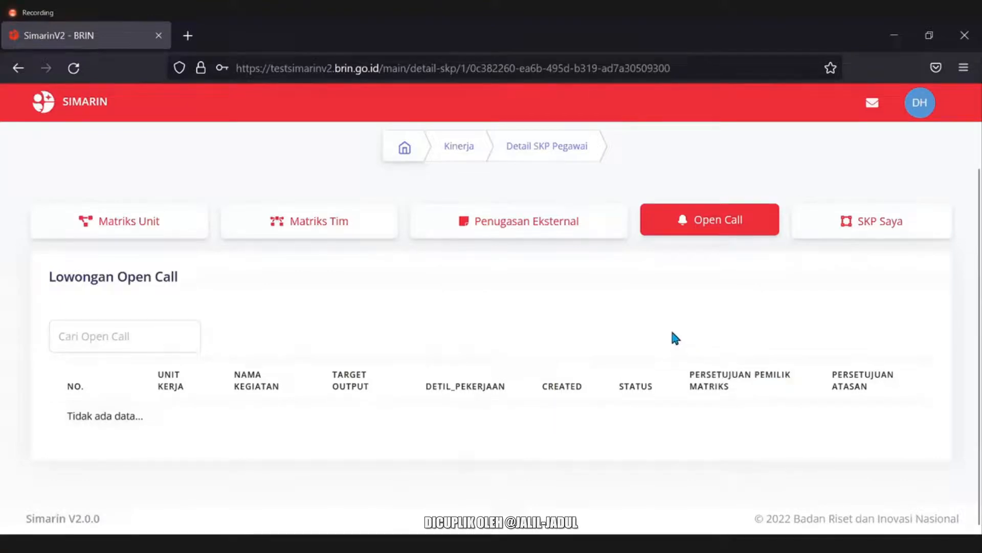
left_click_drag(686, 374, 728, 390)
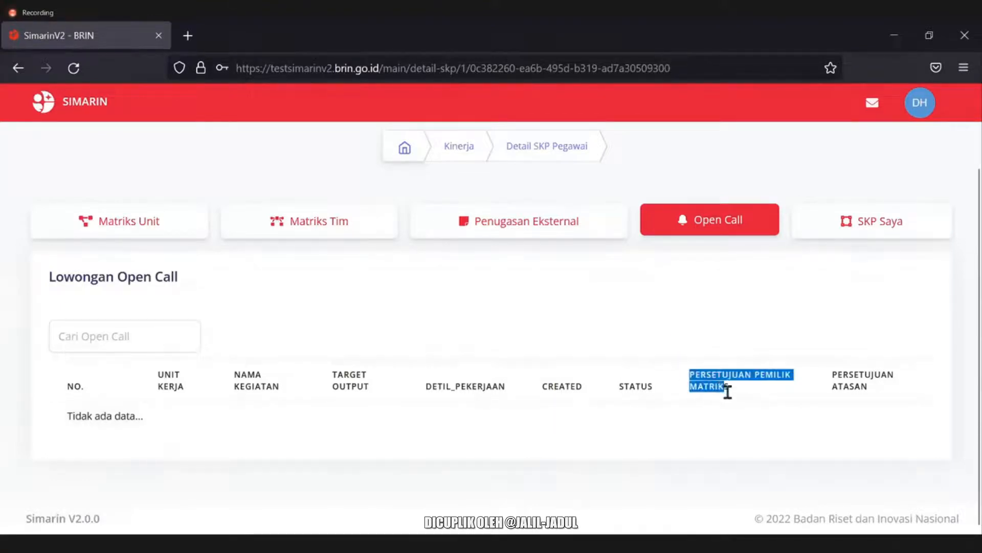
left_click(702, 336)
left_click_drag(691, 373, 737, 397)
left_click(801, 344)
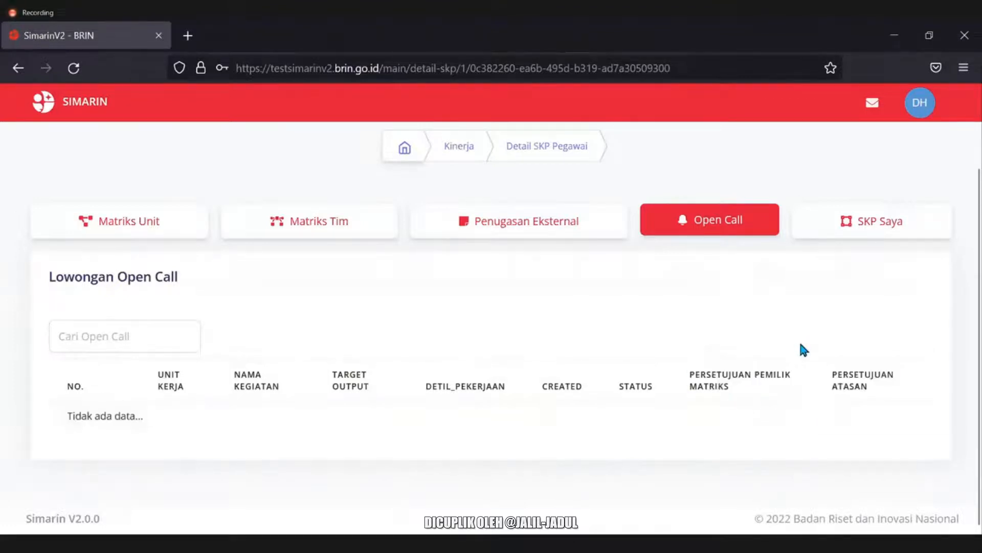
Point out the PERSETUJUAN ATASAN column, then go to the SKP Saya page.
left_click_drag(834, 379, 877, 397)
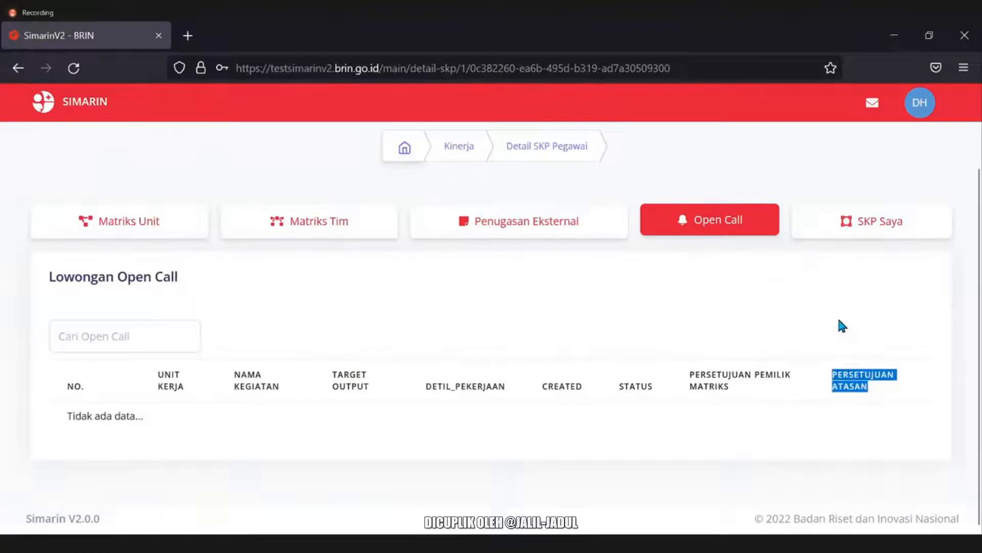
left_click(849, 369)
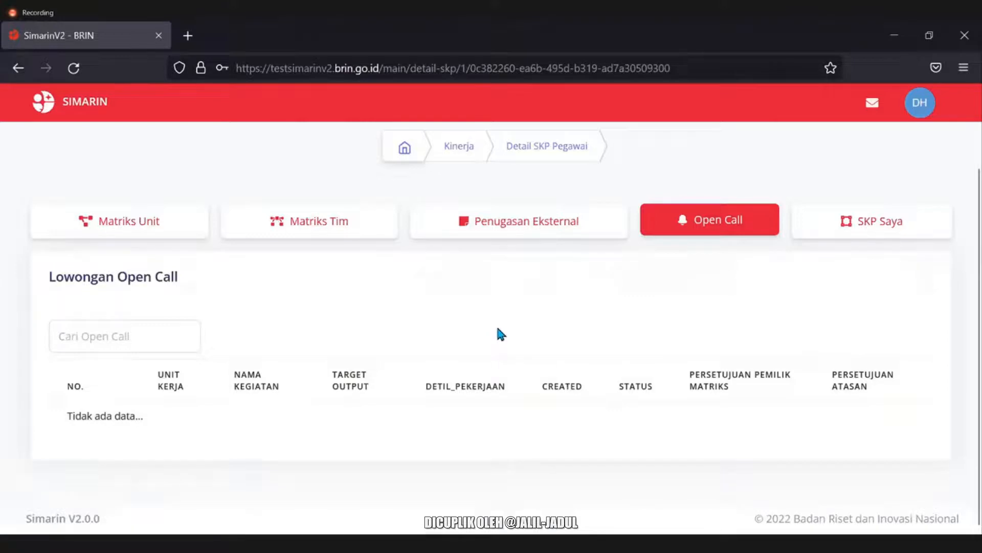
left_click(857, 237)
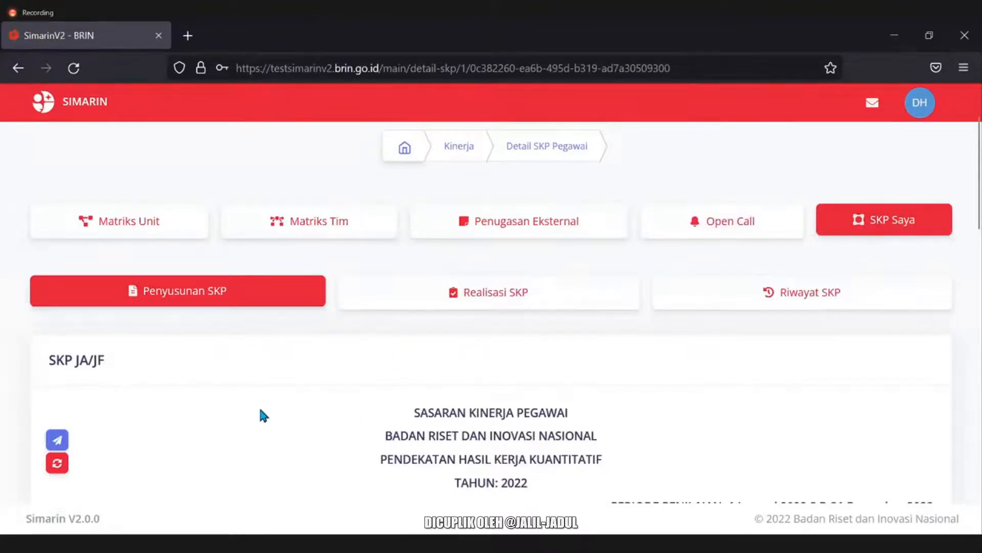
scroll(261, 412, "down", 6)
scroll(56, 297, "up", 5)
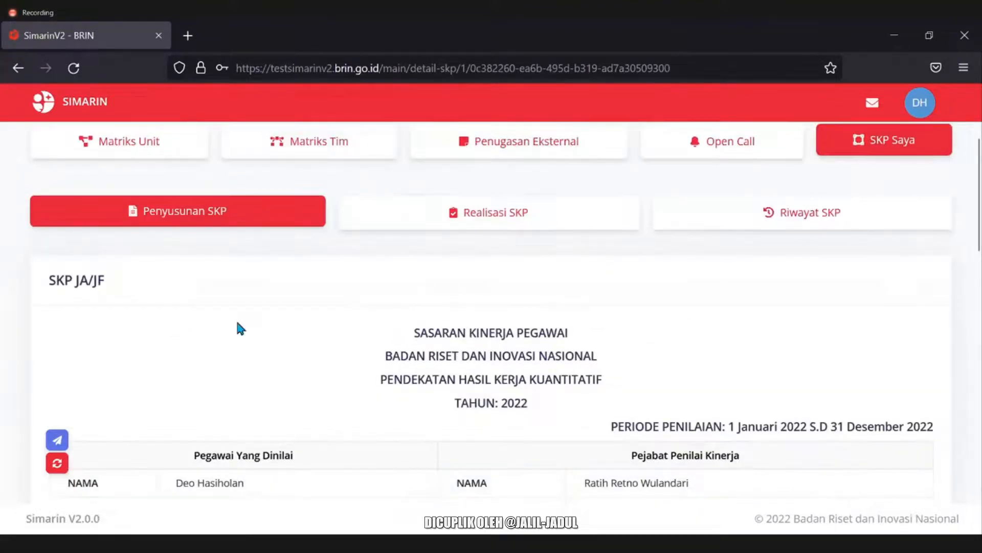
scroll(241, 328, "down", 2)
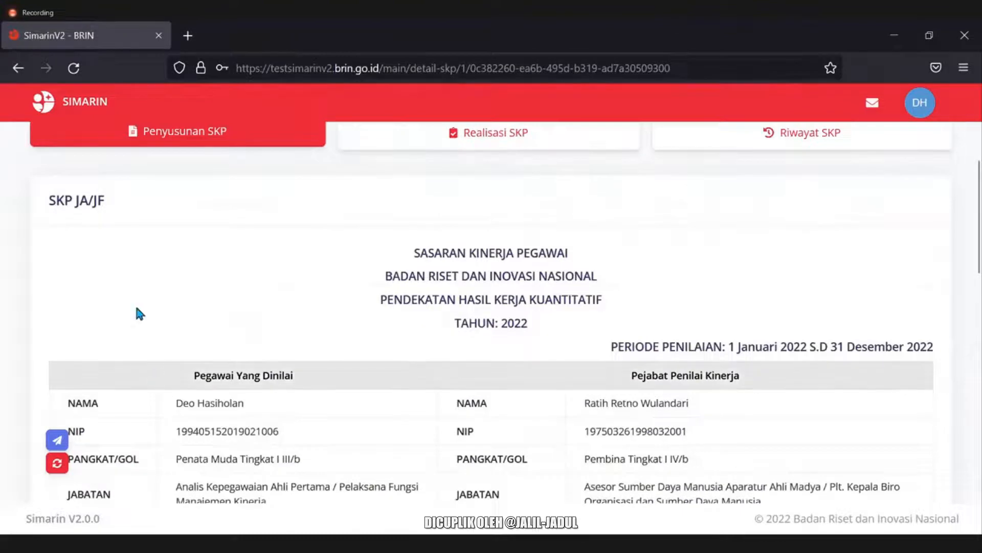
scroll(54, 304, "down", 4)
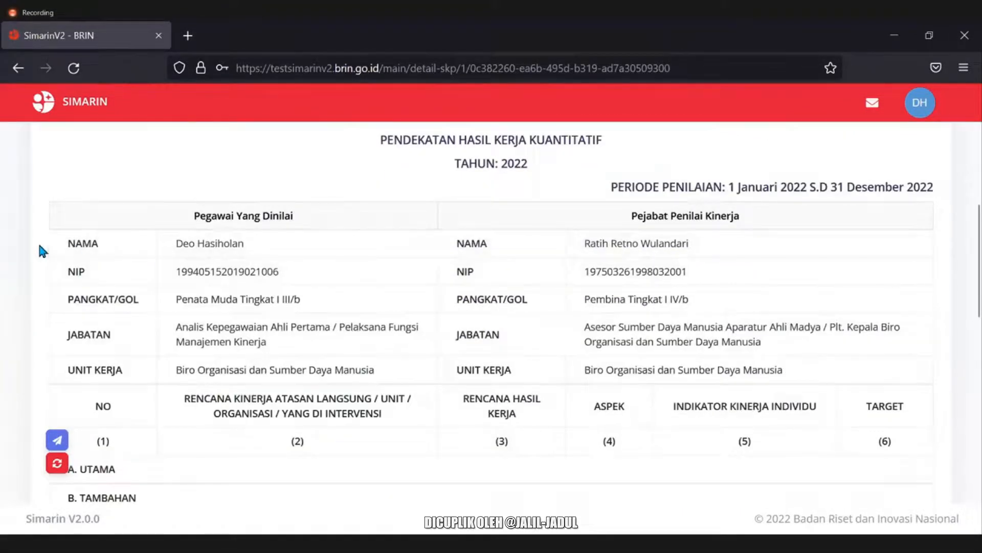
scroll(54, 300, "up", 2)
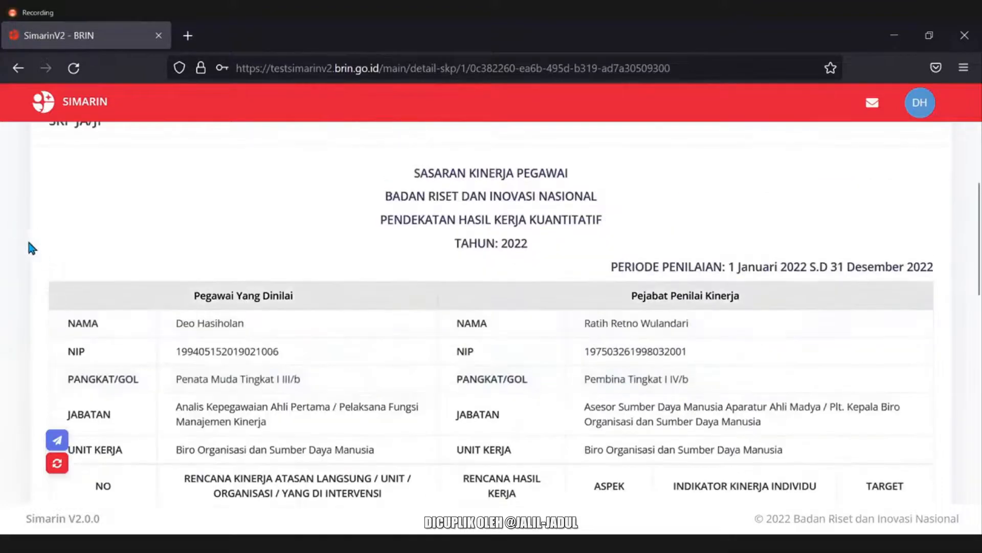
scroll(105, 256, "down", 2)
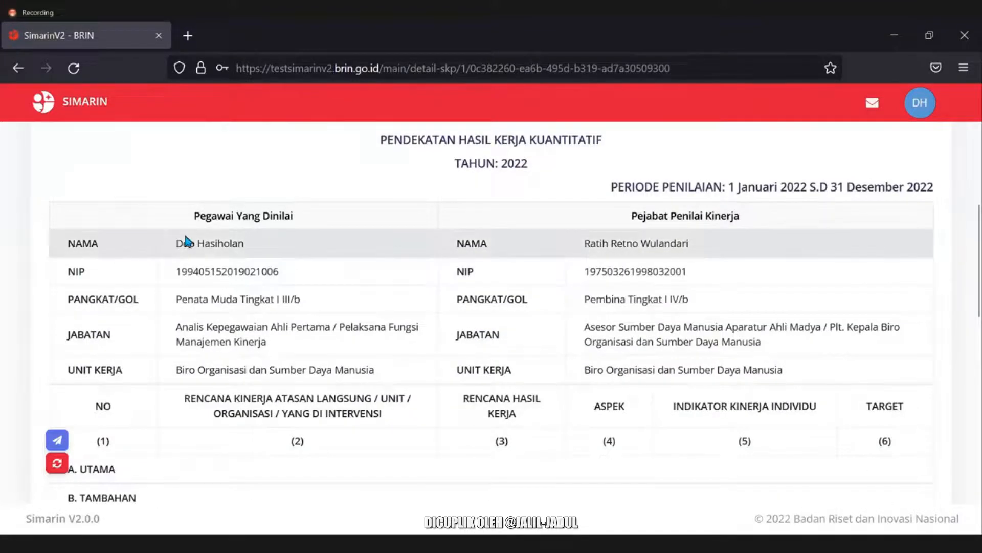
left_click_drag(176, 241, 394, 345)
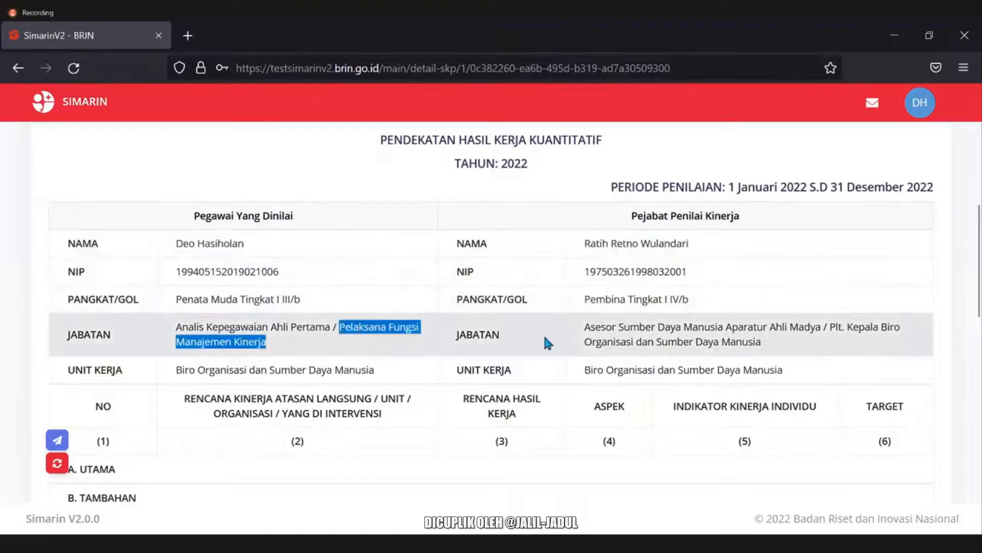
left_click(544, 333)
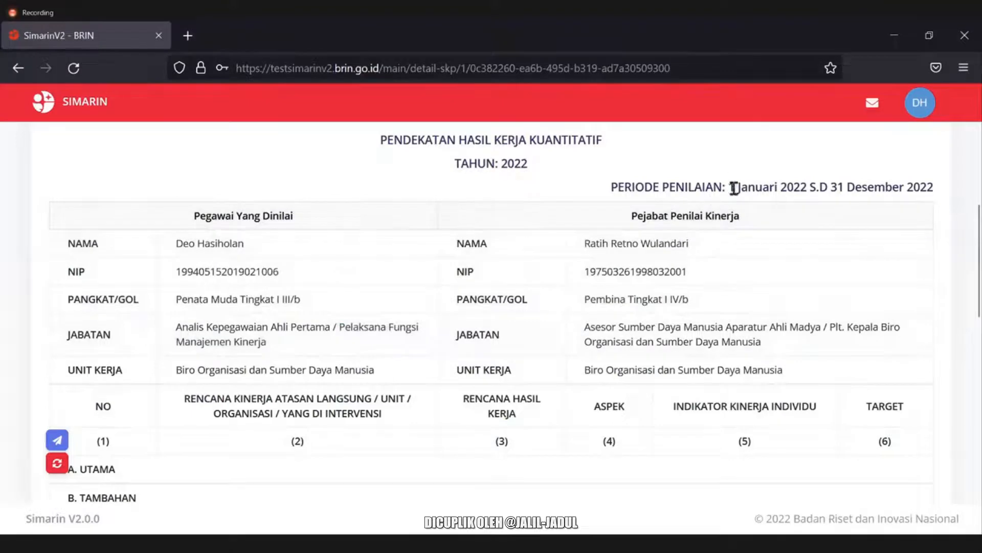
left_click_drag(739, 187, 935, 188)
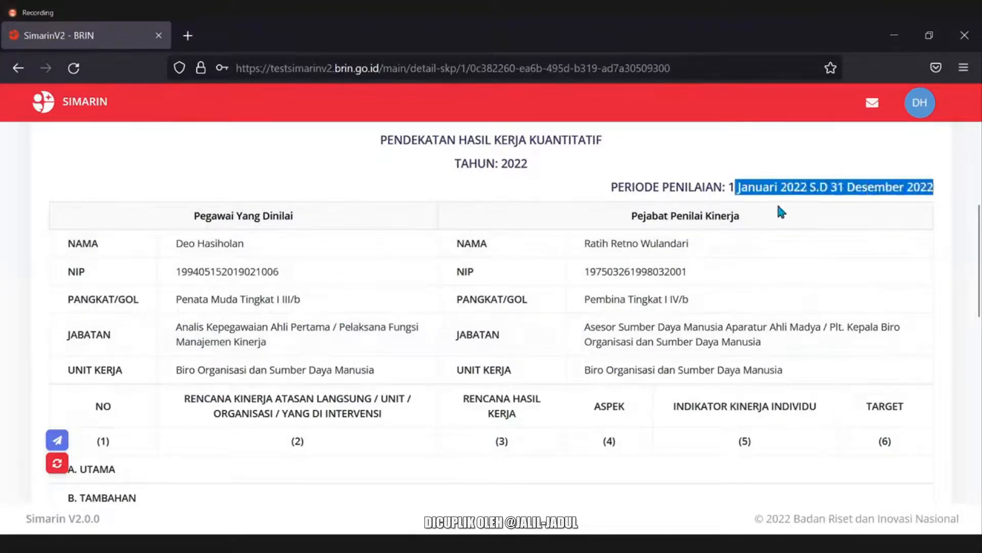
left_click_drag(738, 187, 829, 219)
left_click(63, 270)
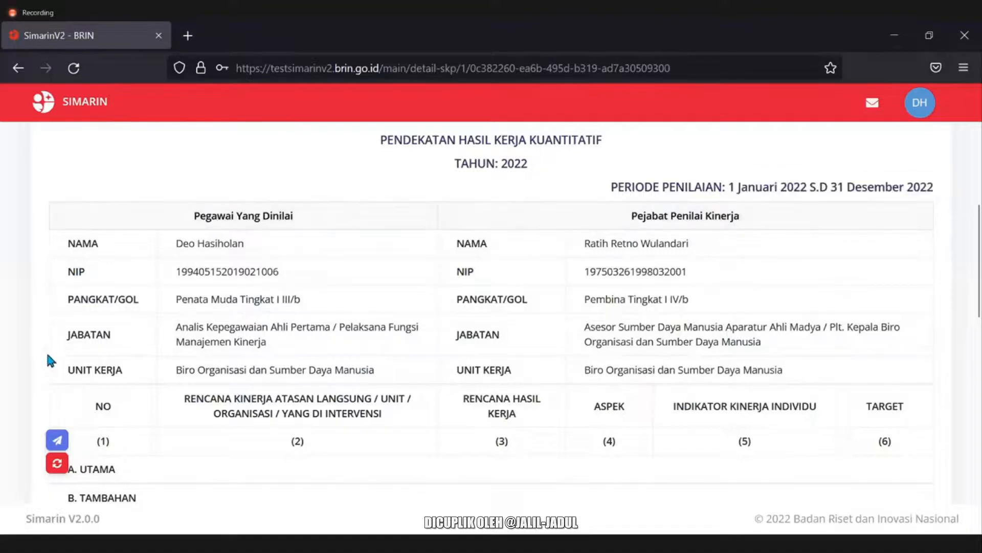
scroll(35, 340, "down", 3)
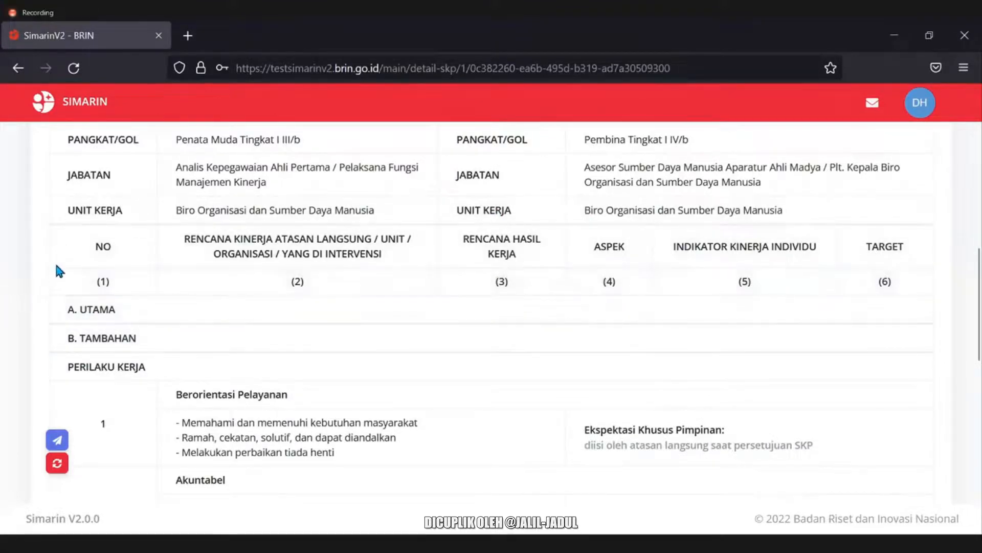
scroll(56, 265, "down", 1)
left_click_drag(116, 230, 79, 230)
left_click(77, 257)
double_click(129, 257)
left_click(36, 306)
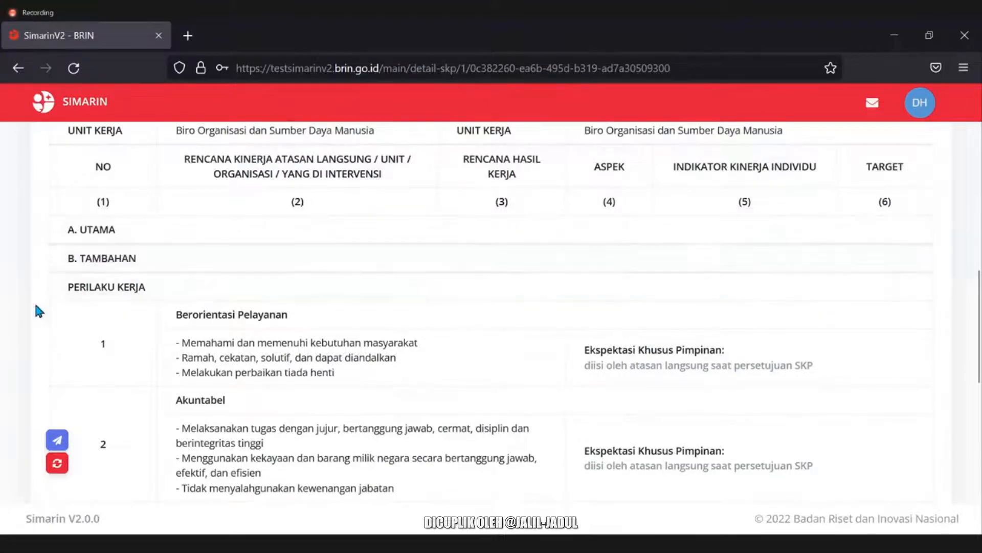
scroll(36, 306, "up", 3)
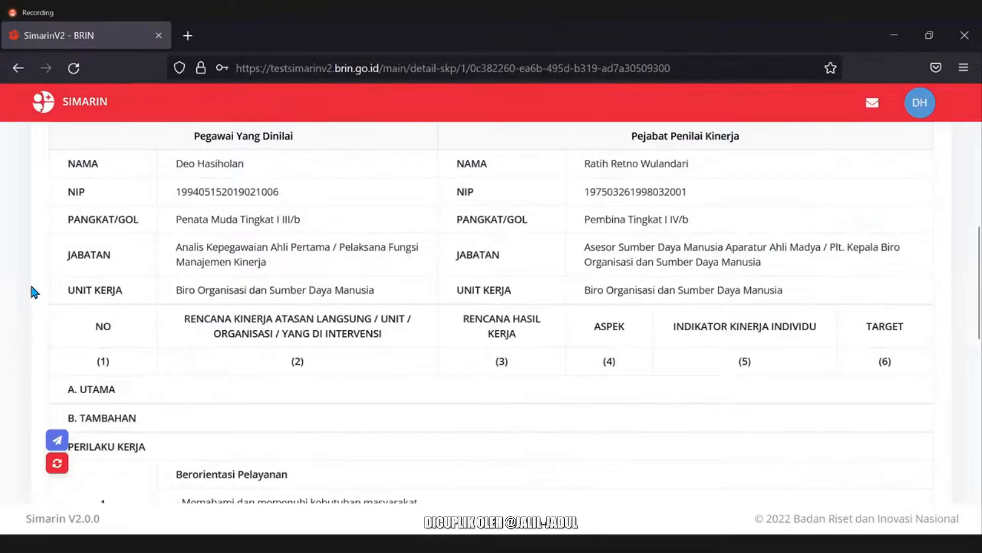
left_click(58, 464)
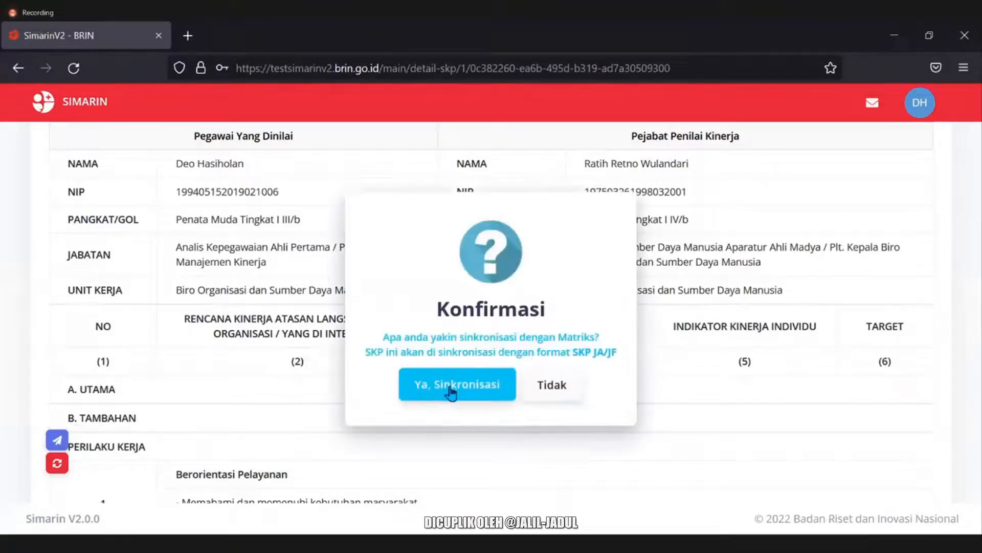
left_click(452, 389)
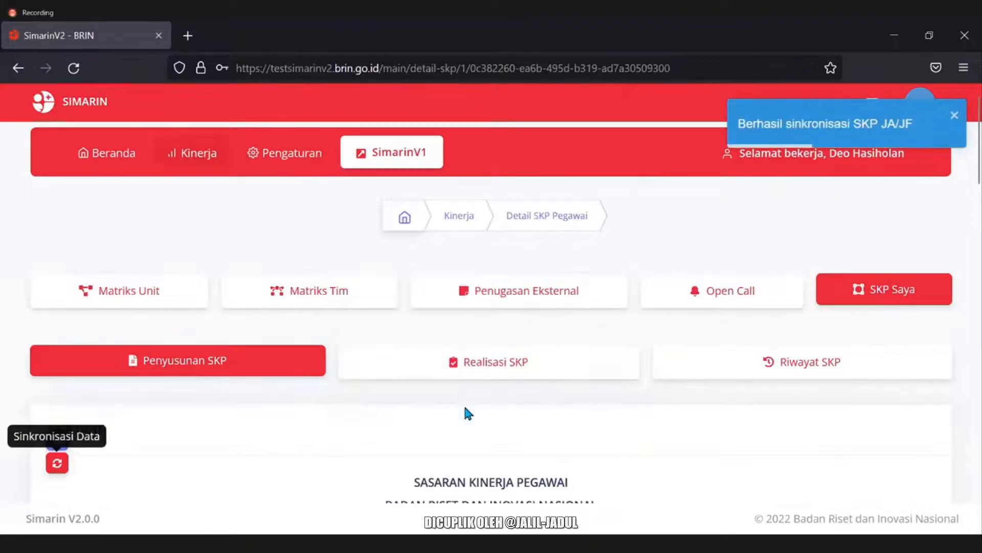
scroll(470, 410, "down", 8)
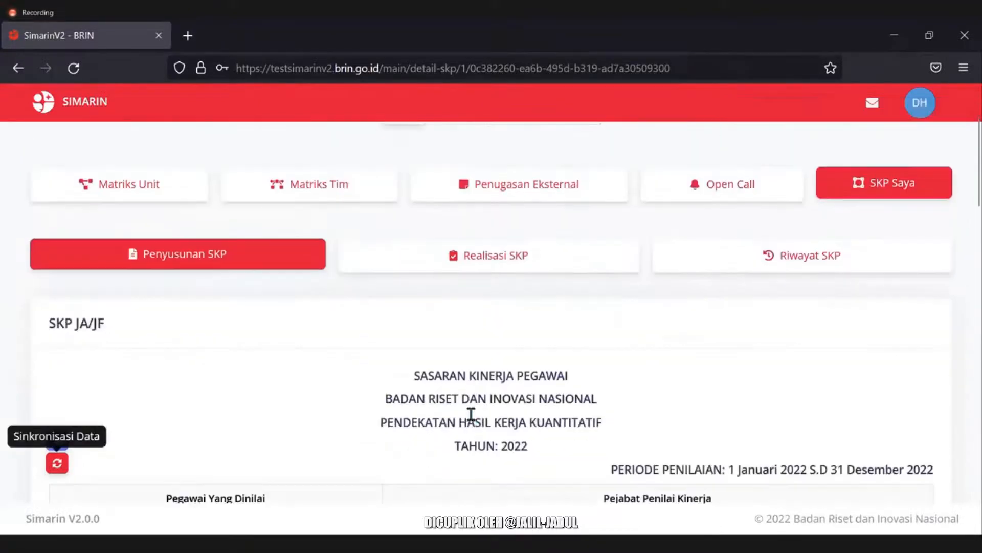
scroll(358, 384, "down", 3)
scroll(360, 384, "down", 2)
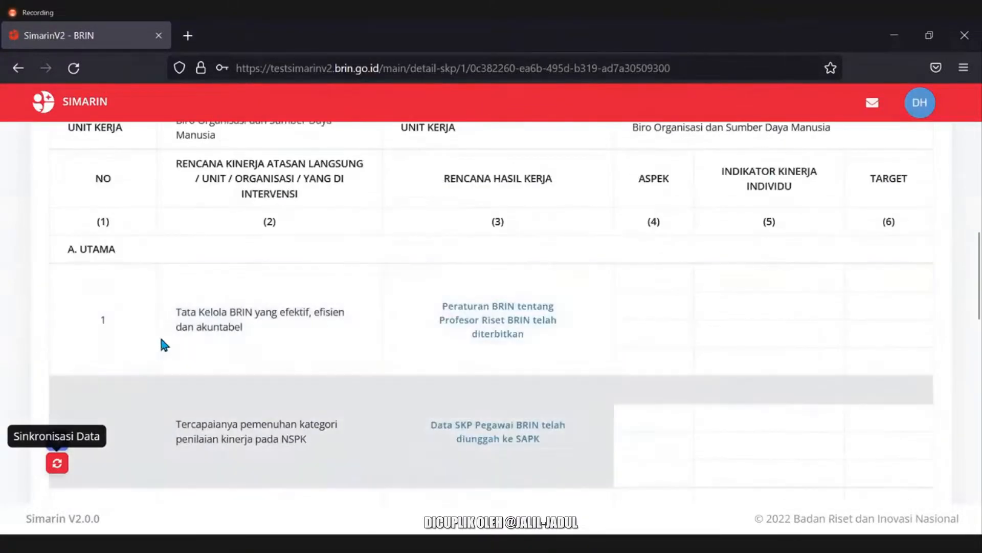
triple_click(191, 310)
left_click(279, 341)
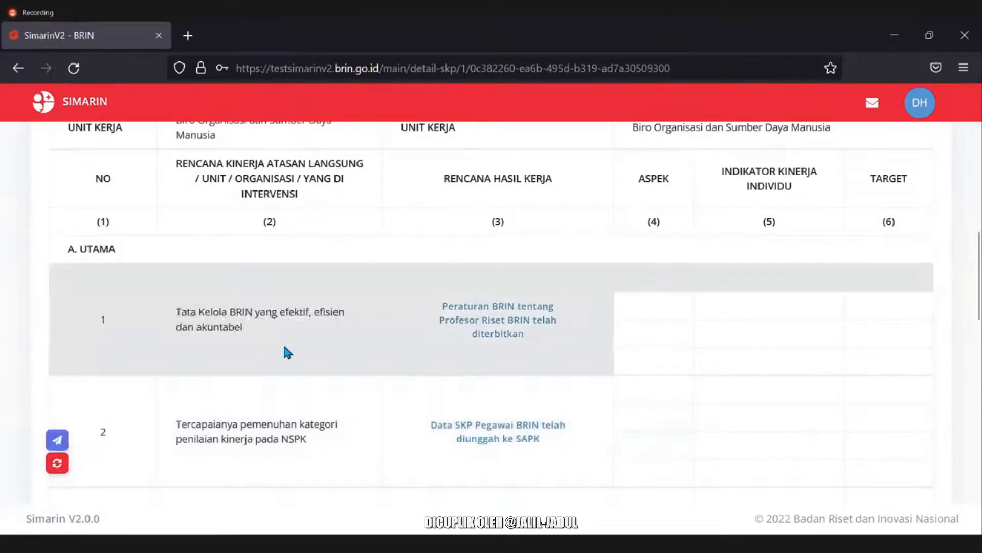
scroll(395, 376, "up", 2)
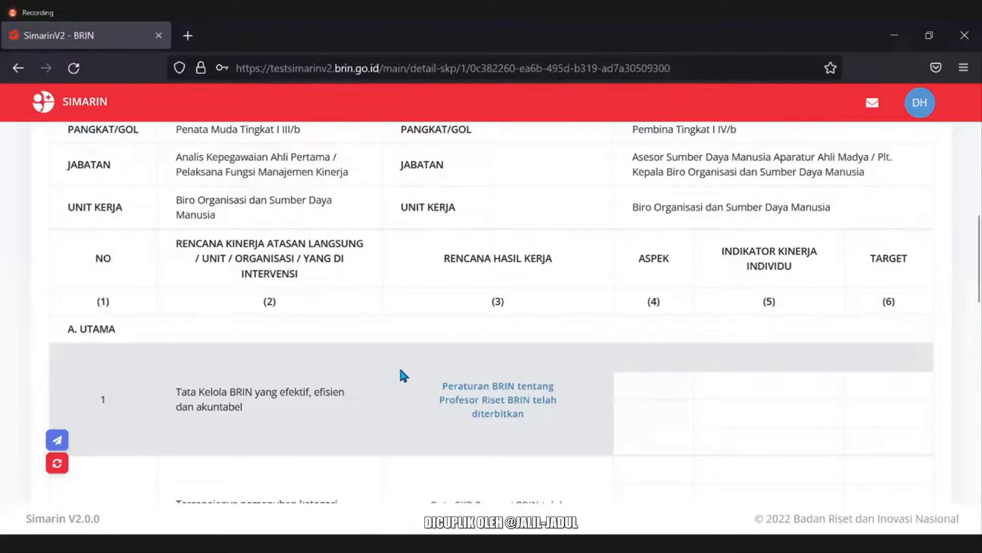
scroll(402, 374, "down", 2)
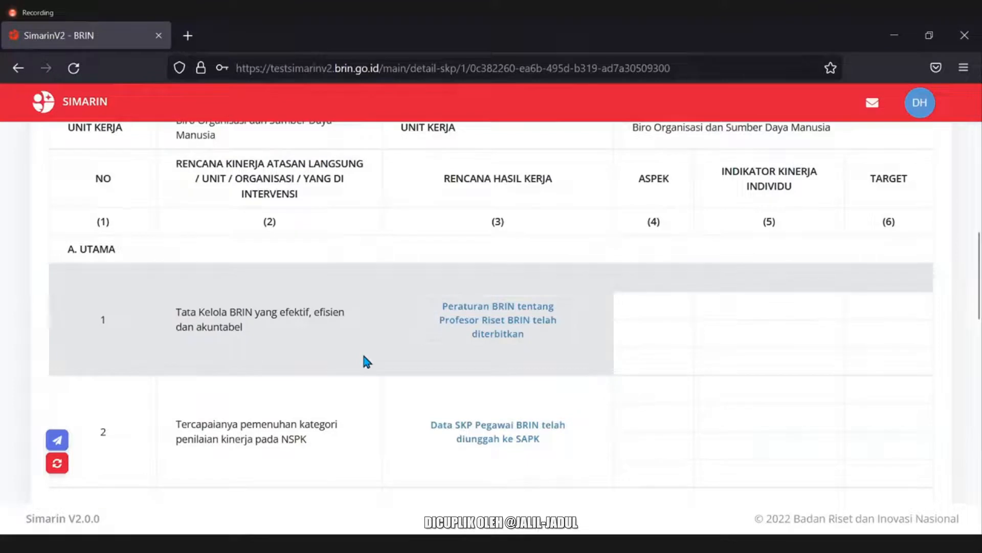
scroll(400, 357, "down", 4)
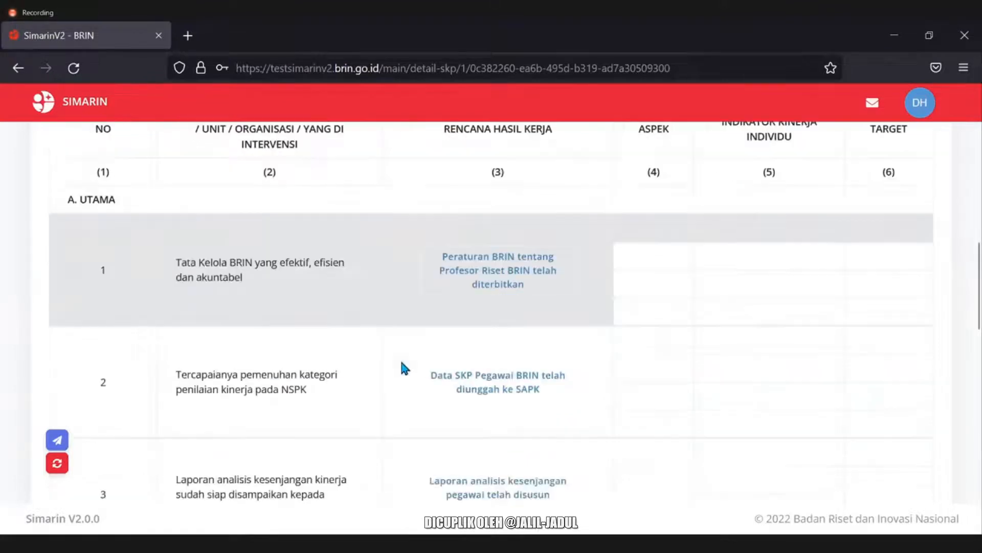
scroll(406, 438, "down", 2)
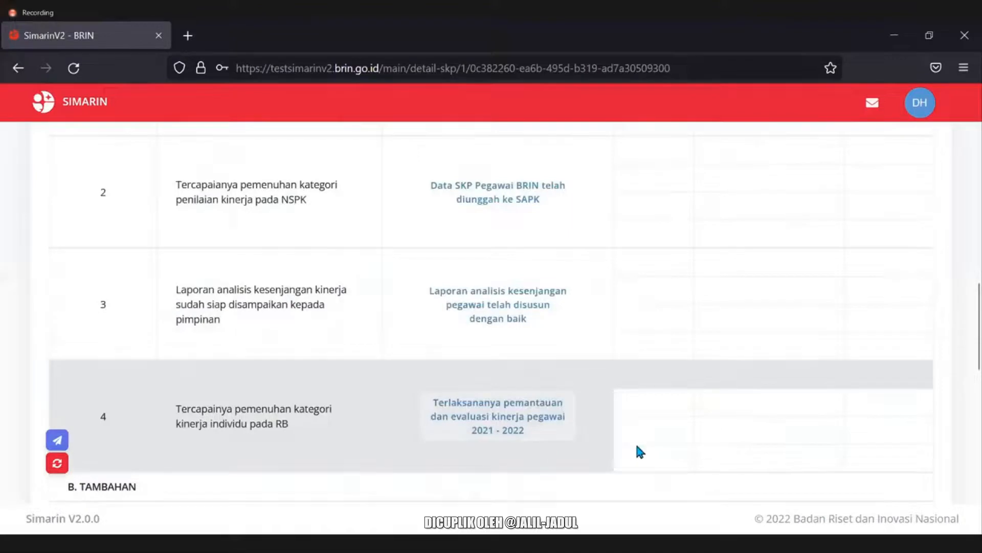
scroll(735, 399, "up", 6)
mouse_move(721, 169)
left_mouse_down()
mouse_move(807, 193)
mouse_move(717, 167)
left_mouse_up()
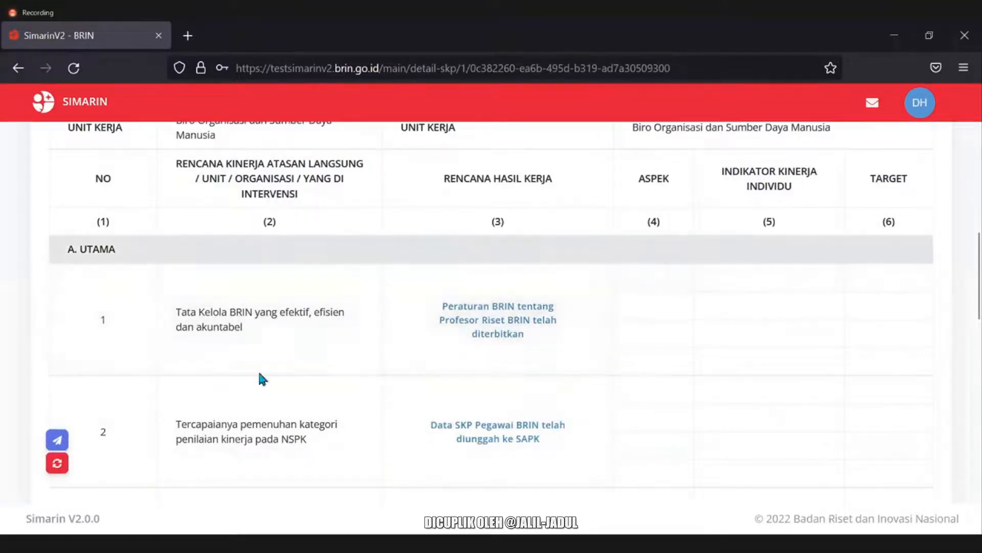
scroll(33, 373, "down", 2)
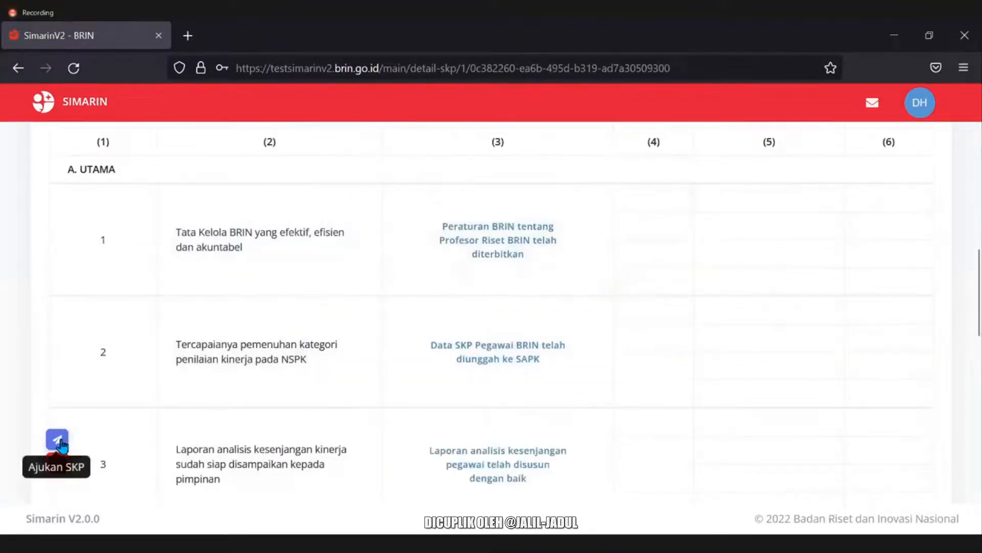
Attempt Ajukan SKP, cancel once, then confirm and dismiss the refusal about missing RHK indicators.
left_click(58, 440)
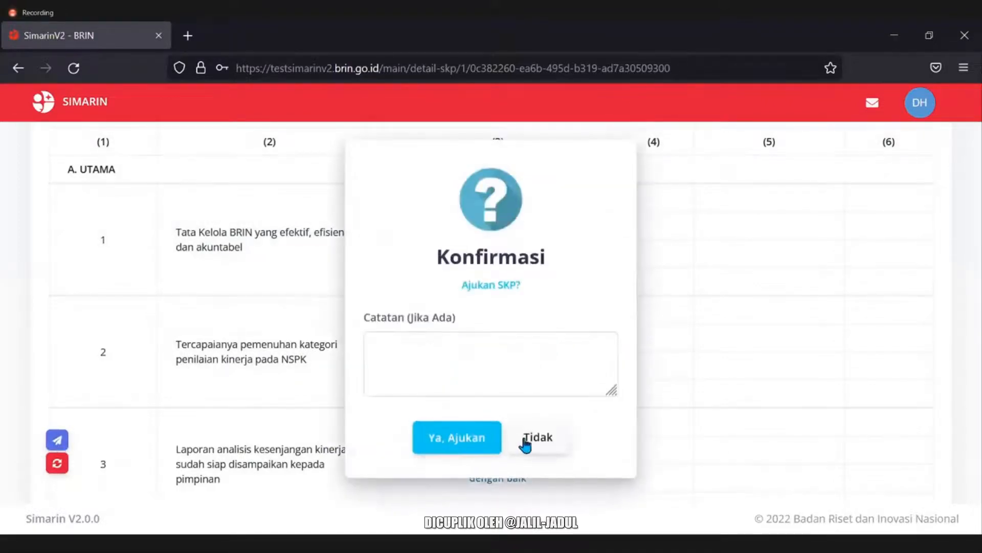
left_click(524, 443)
scroll(369, 376, "up", 3)
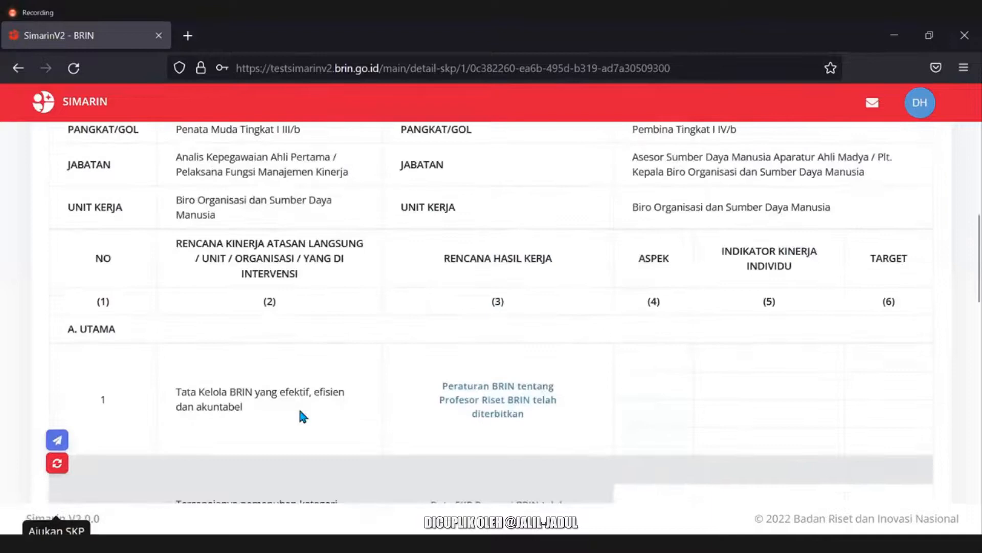
left_click(56, 439)
left_click(457, 437)
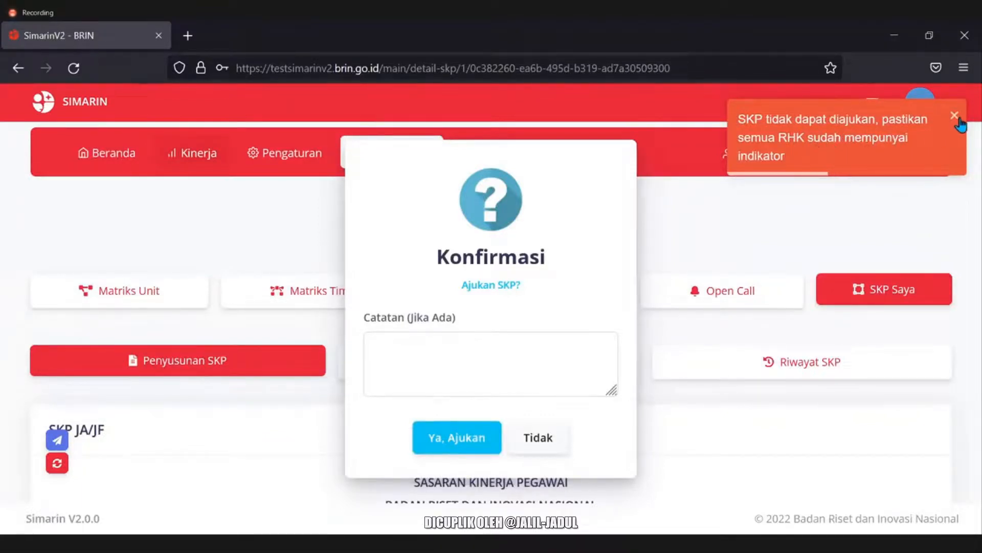
left_click(537, 449)
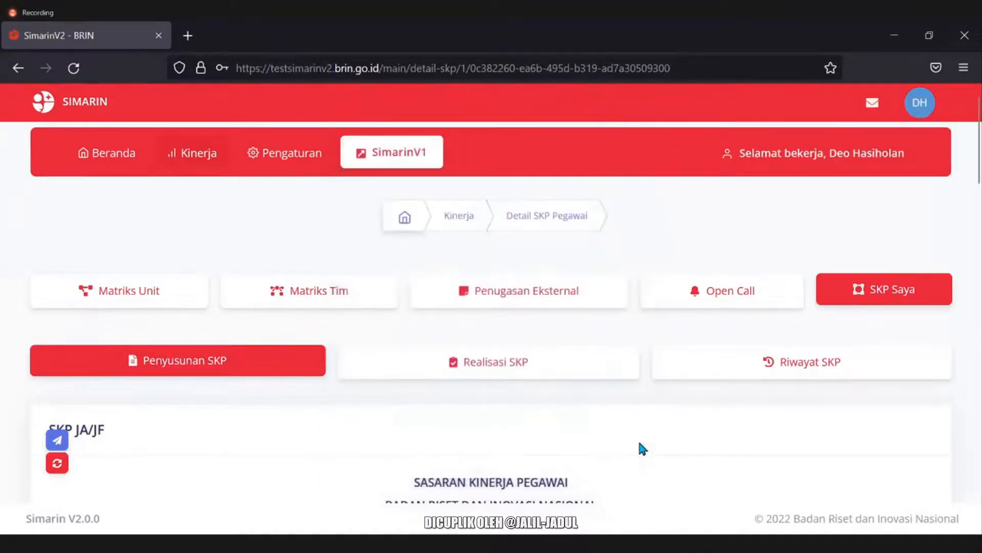
scroll(638, 440, "down", 5)
Open row 1's Profesor Riset RHK, show its Indikator Kinerja and start a new indicator.
scroll(637, 443, "down", 5)
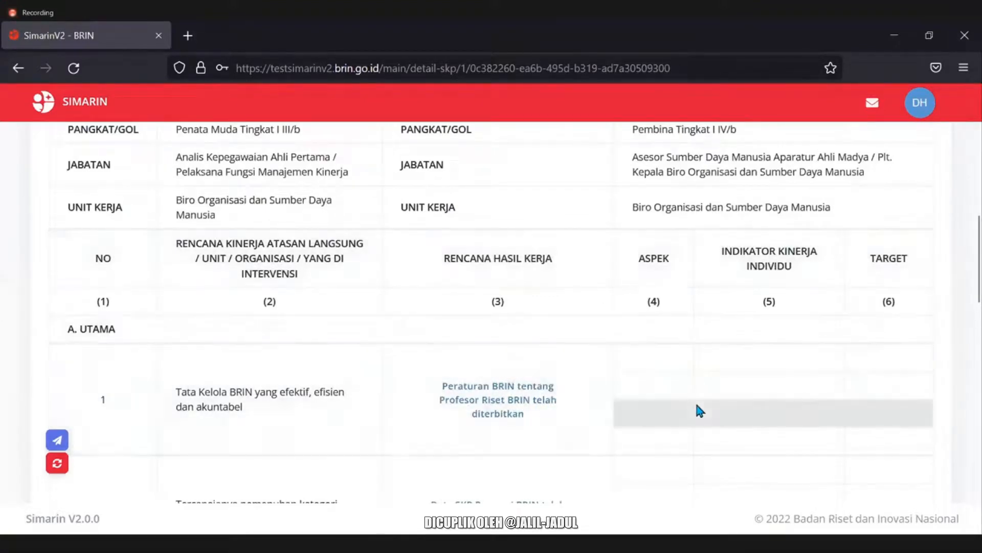
scroll(696, 400, "down", 1)
scroll(699, 404, "down", 2)
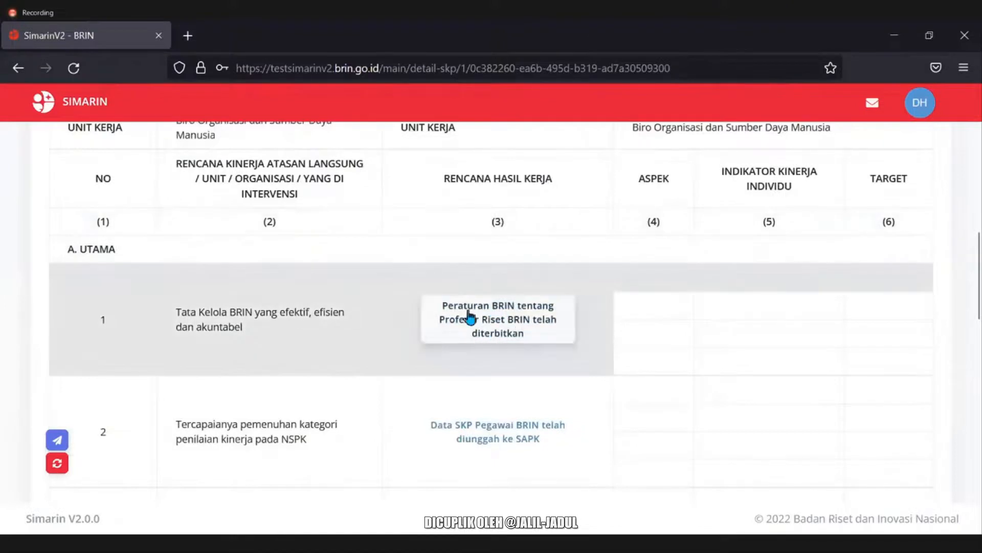
left_click(537, 333)
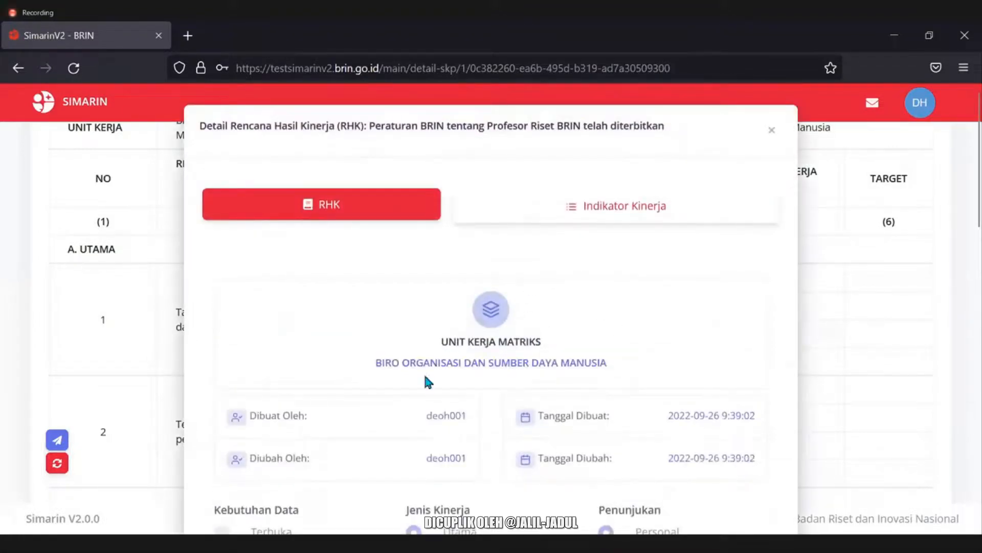
scroll(425, 377, "down", 2)
scroll(425, 376, "up", 2)
scroll(426, 376, "down", 4)
scroll(425, 376, "up", 4)
left_click(603, 219)
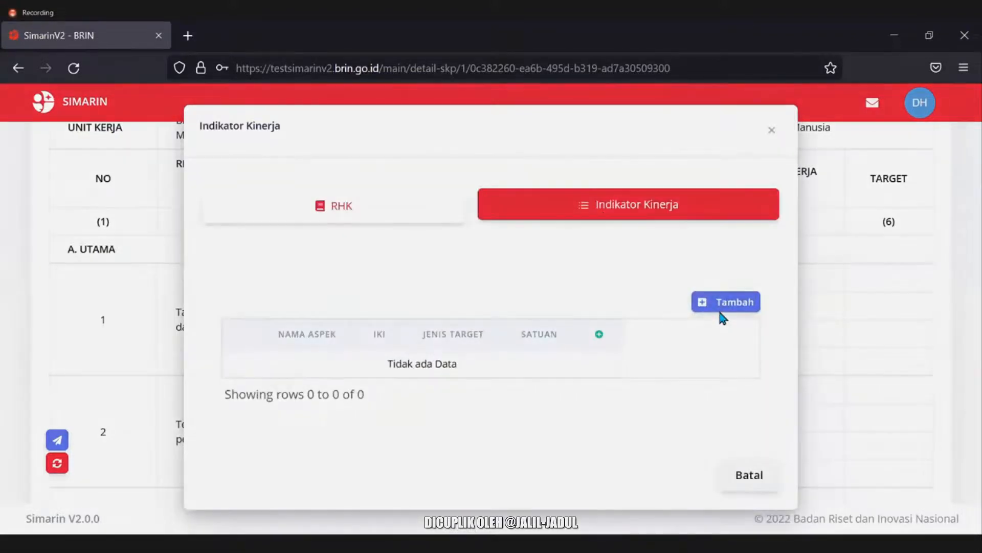
left_click(721, 308)
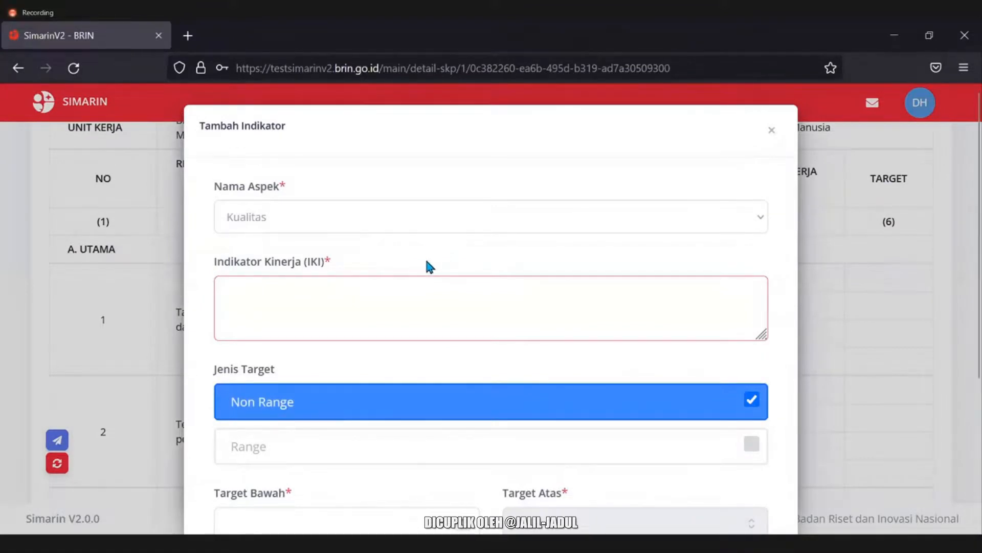
Set the Nama Aspek to Kualitas, correcting an initial Kuantitas choice.
left_click(358, 213)
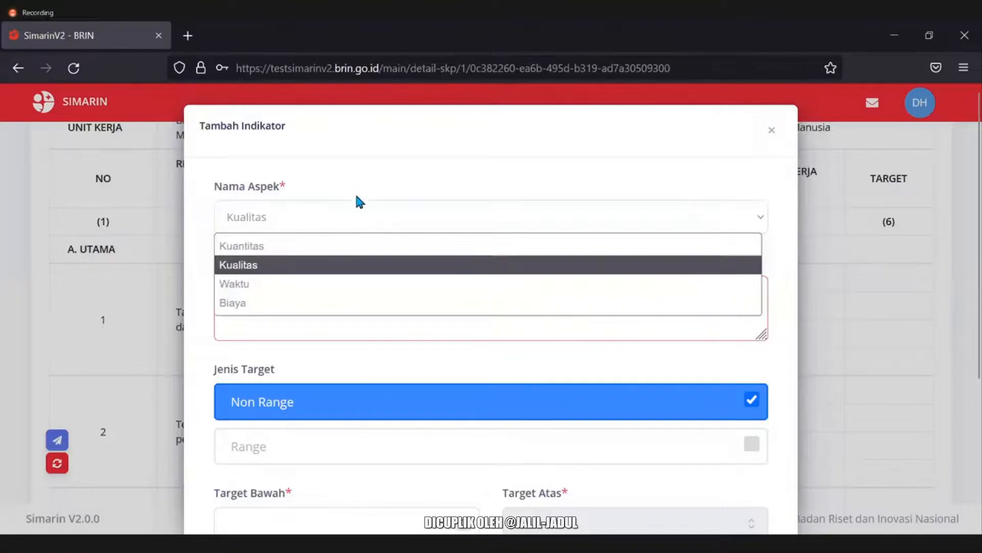
left_click(277, 250)
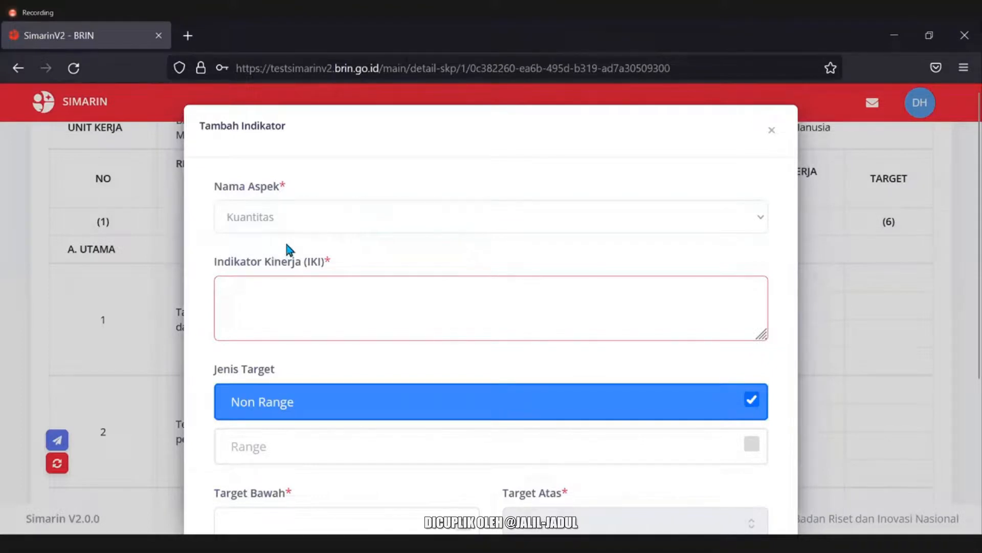
left_click(315, 223)
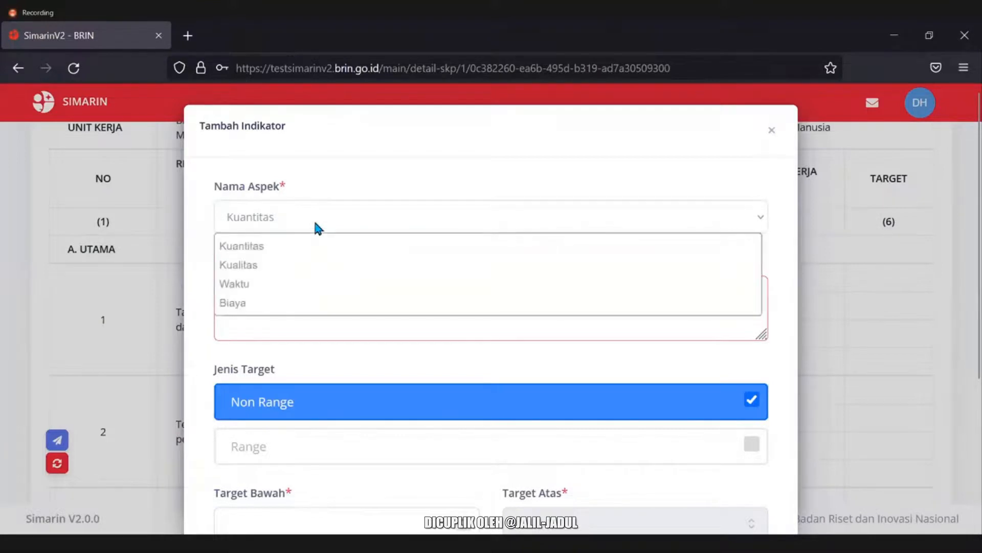
left_click(320, 265)
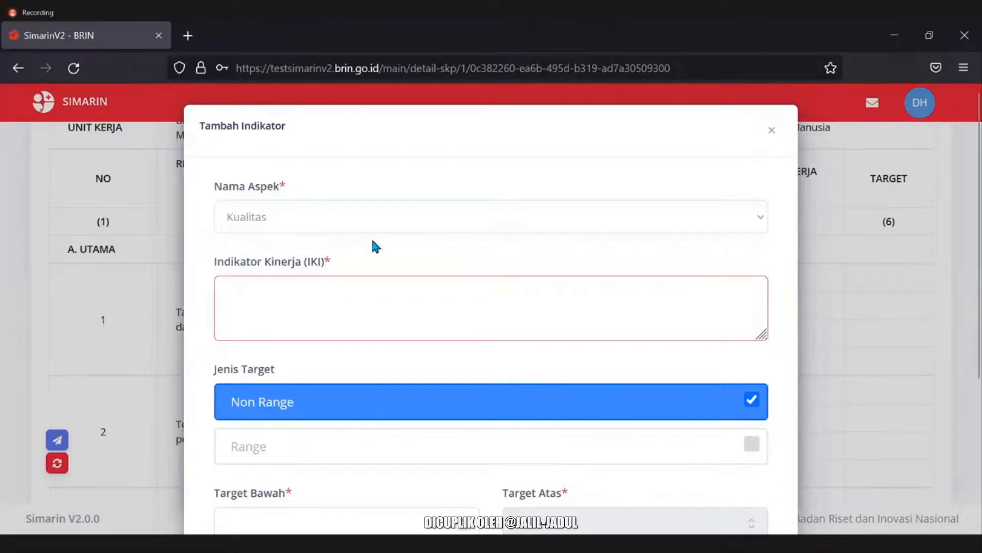
Paste the IKI 'Draft Peraturan BRIN tentang Profesor Riset tersusun dengan baik', removing the extra 'Brin'.
left_click(352, 294)
type("Draft Peraturan BRIN tentang Profesor Riset Brin tersusun dengan baik")
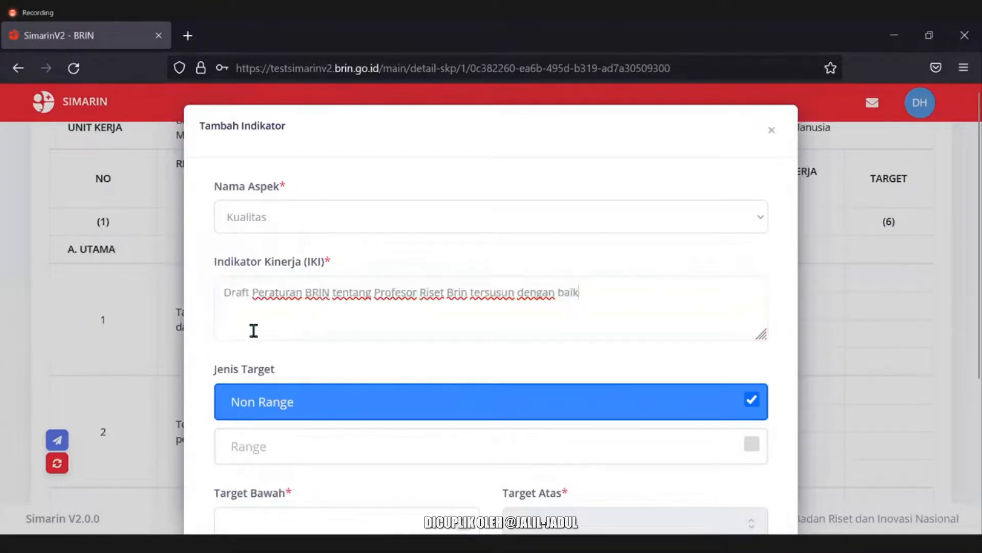
left_click_drag(222, 294, 312, 301)
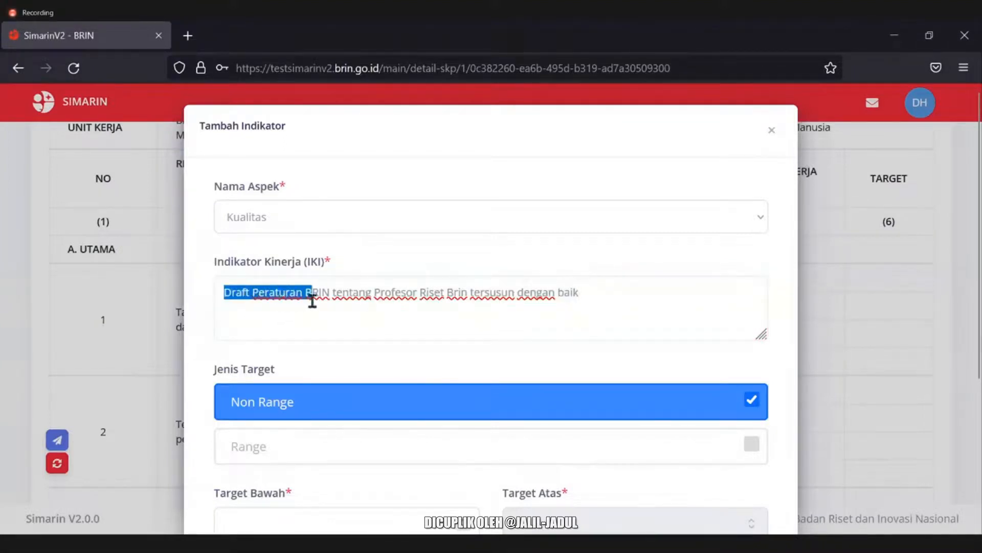
left_click(421, 288)
mouse_move(474, 291)
left_mouse_down()
mouse_move(502, 293)
mouse_move(477, 302)
left_mouse_up()
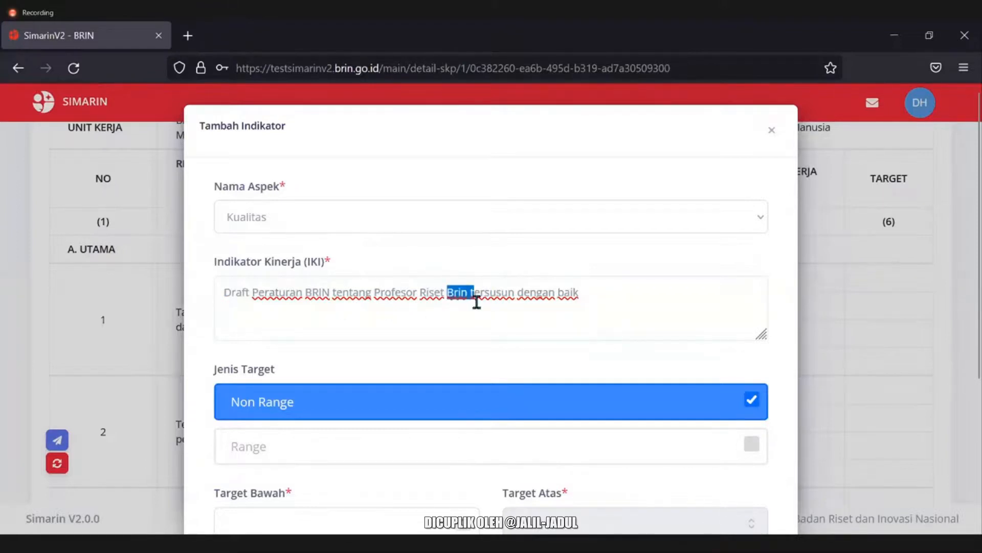
key("BackSpace")
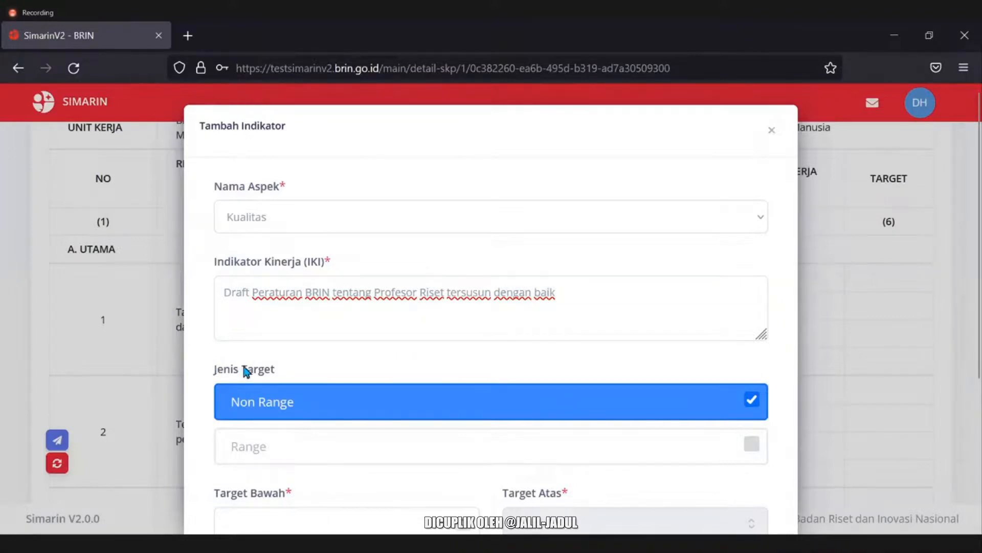
scroll(379, 368, "down", 2)
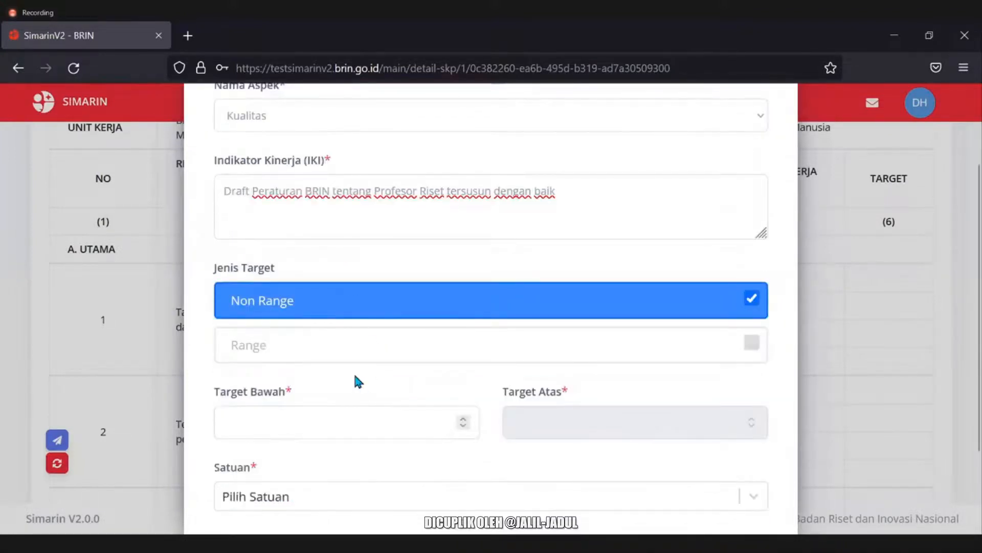
Keep the target Non Range and enter a first target of 1 Naskah / Artikel.
left_click(353, 347)
left_click(353, 311)
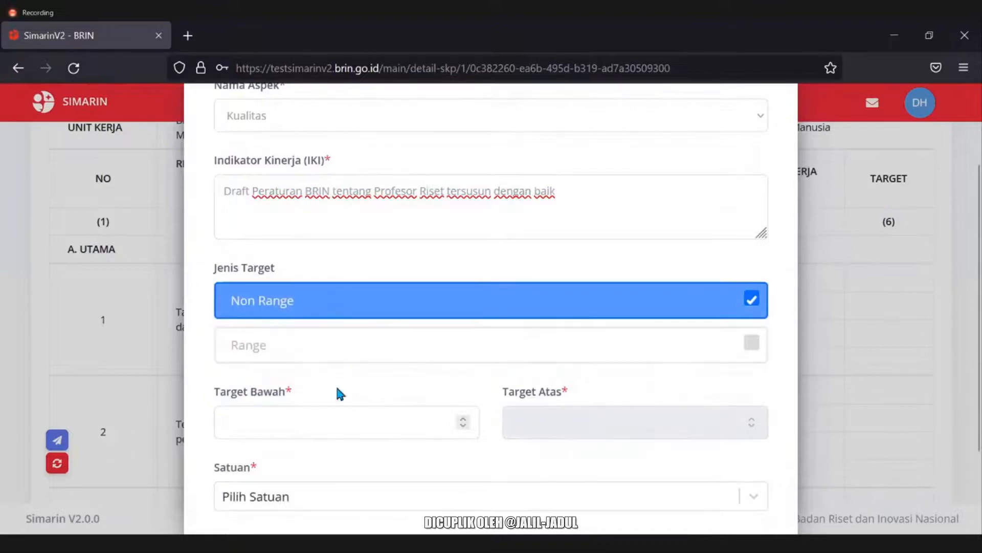
scroll(200, 368, "down", 2)
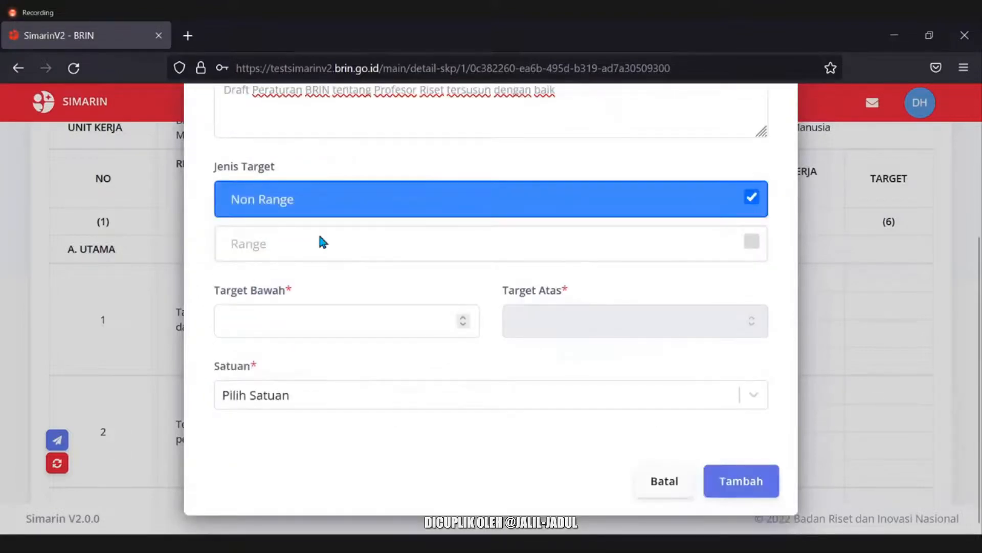
left_click(375, 310)
type("1")
left_click(378, 398)
type("dra")
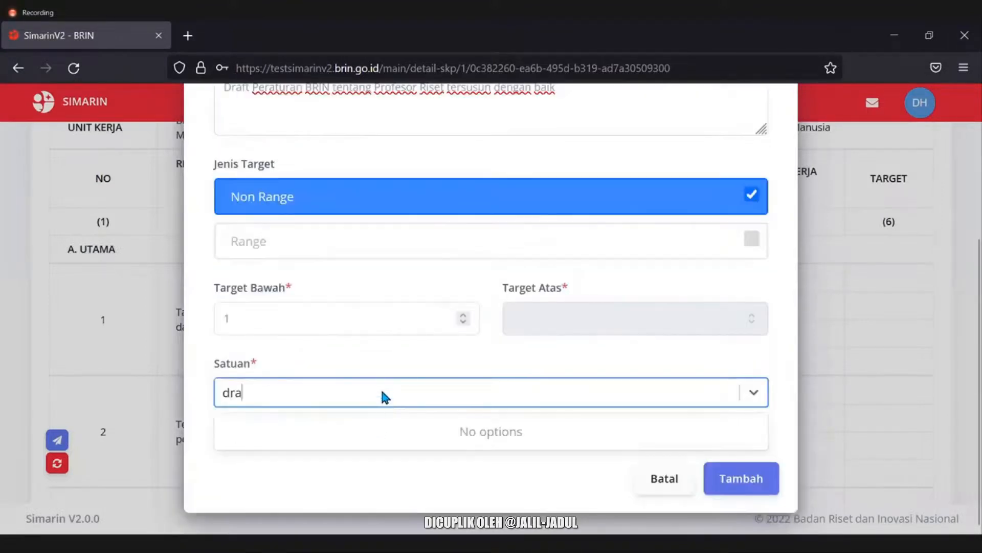
key("BackSpace")
key("BackSpace")
key("BackSpace")
type("nas")
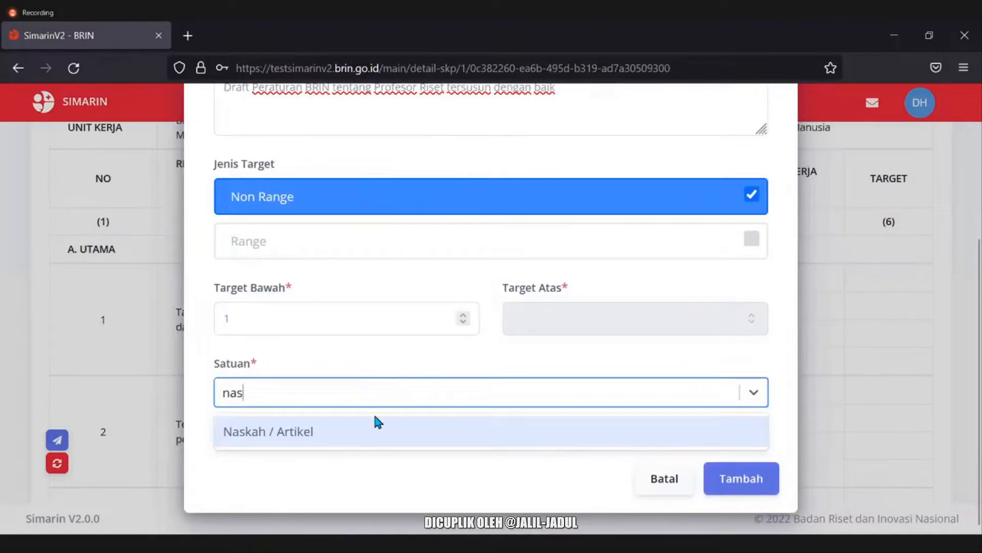
left_click(380, 428)
left_click(332, 363)
scroll(225, 352, "up", 3)
scroll(227, 359, "down", 4)
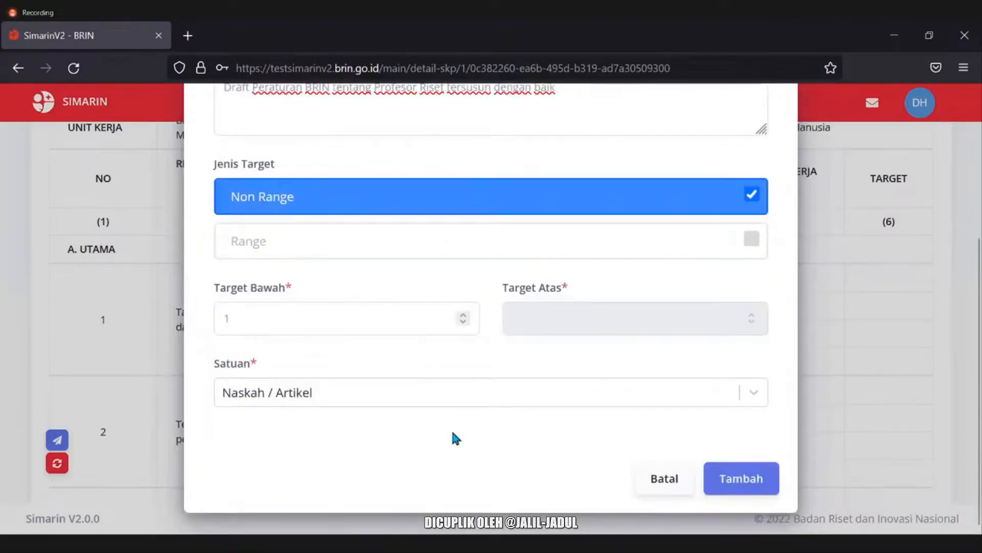
scroll(379, 434, "up", 4)
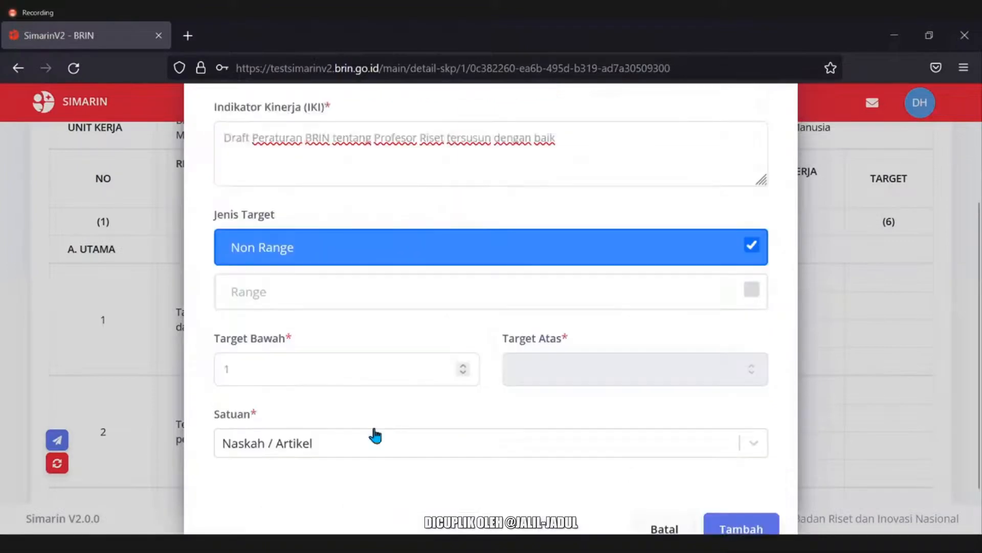
scroll(286, 388, "down", 2)
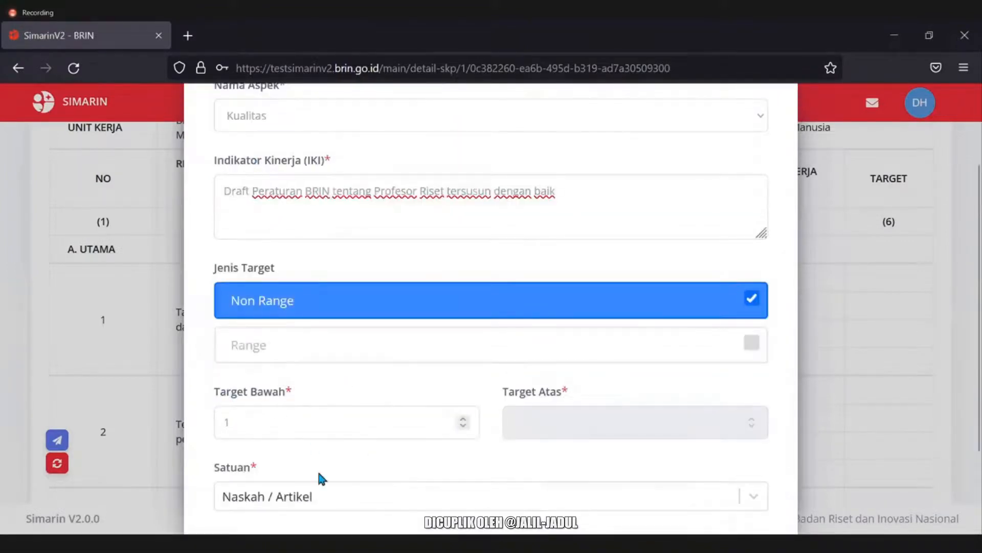
Change the target to 95 Persen and save row 1's indicator.
left_click(333, 495)
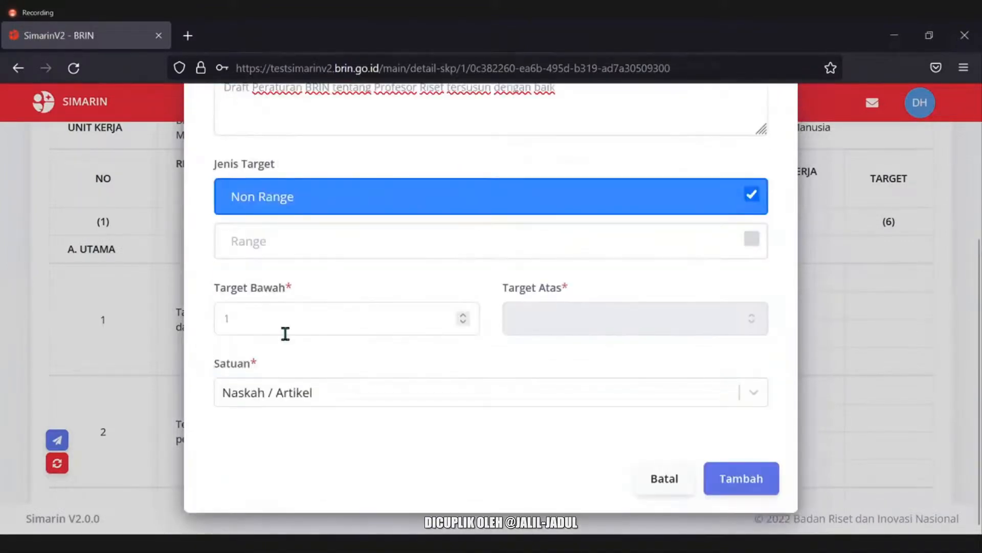
left_click(286, 327)
type("95")
left_click(287, 396)
type("pers")
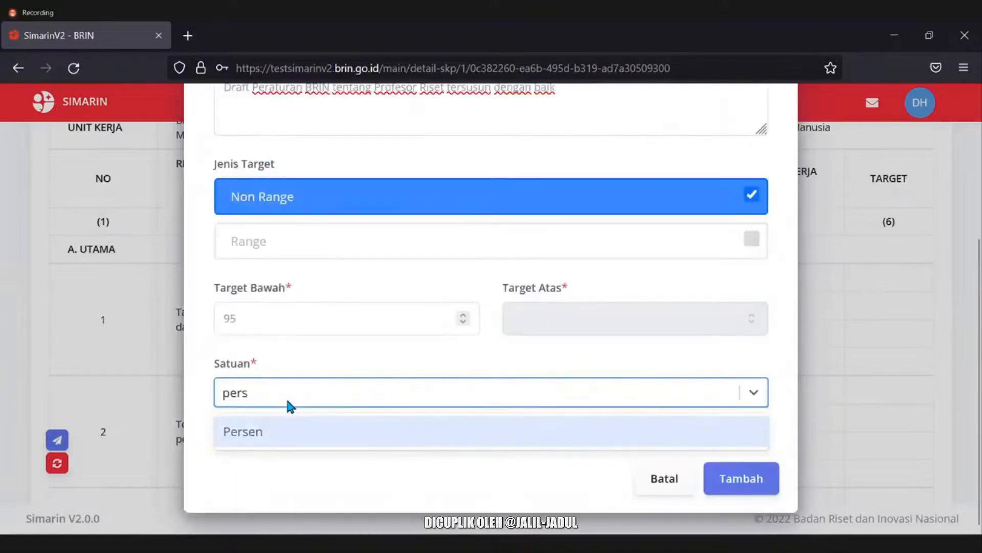
left_click(296, 429)
scroll(238, 467, "up", 4)
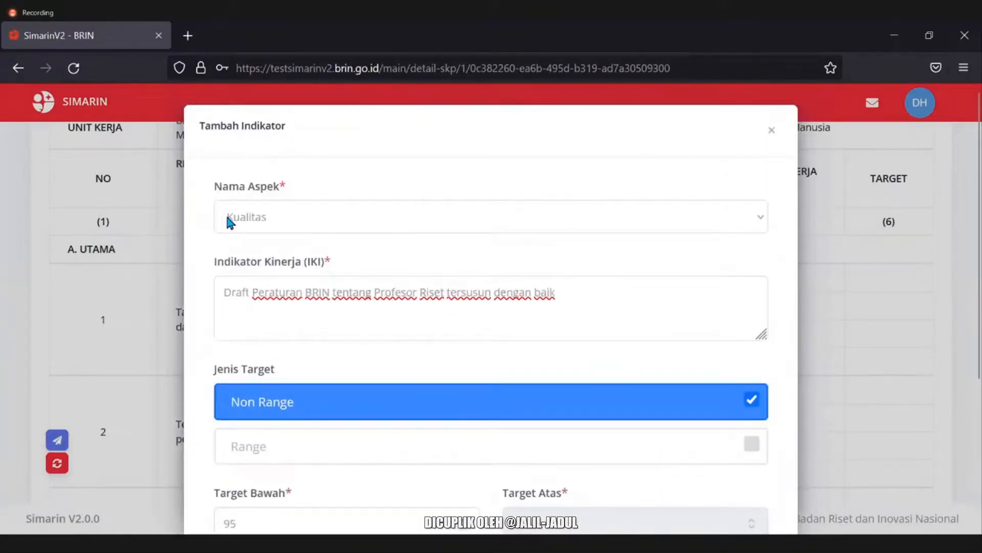
scroll(204, 274, "down", 4)
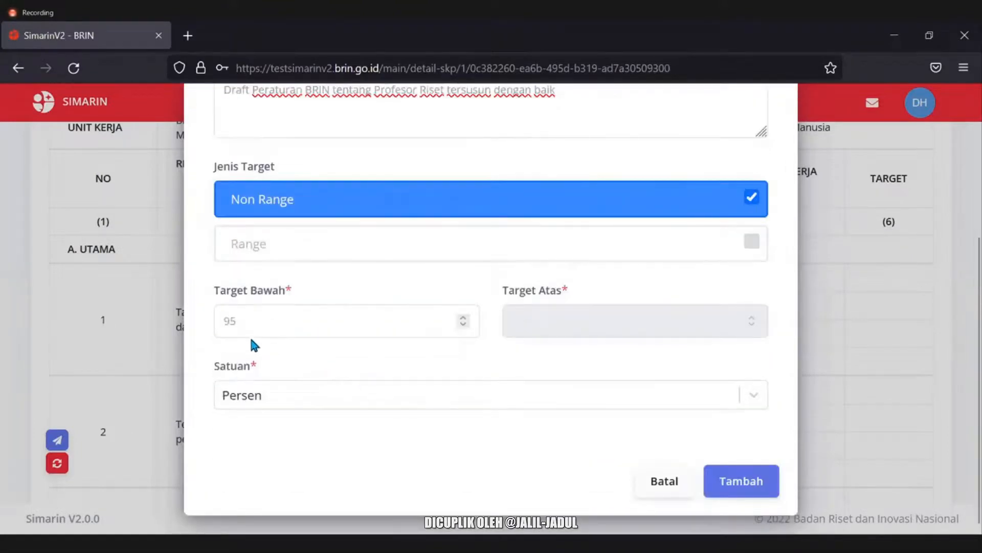
scroll(305, 426, "up", 4)
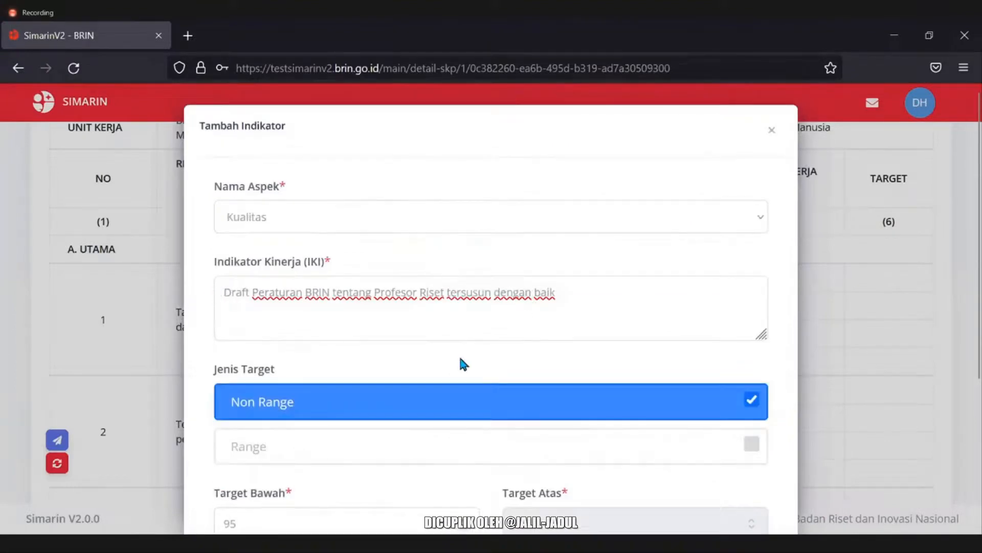
scroll(465, 389, "down", 2)
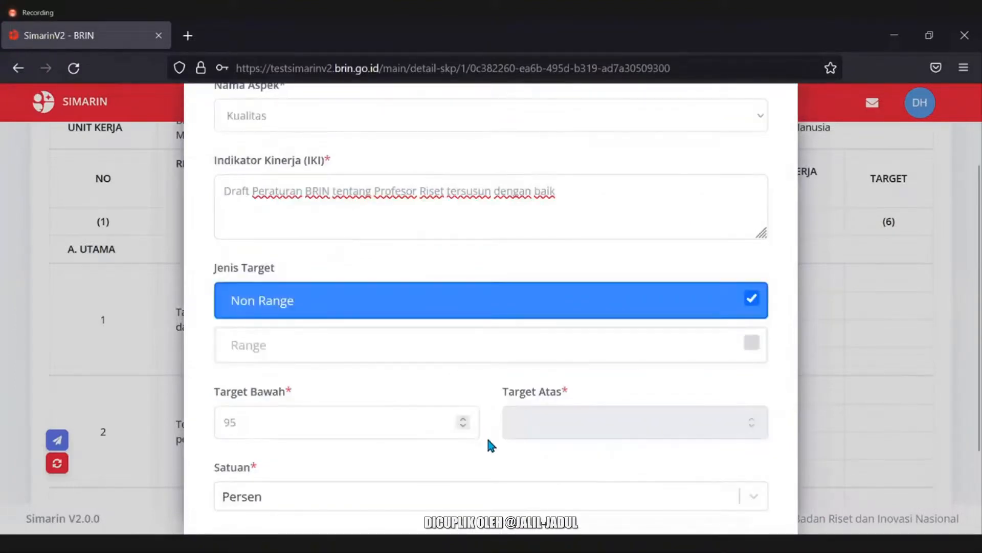
scroll(487, 443, "up", 2)
scroll(420, 327, "down", 2)
scroll(224, 281, "down", 2)
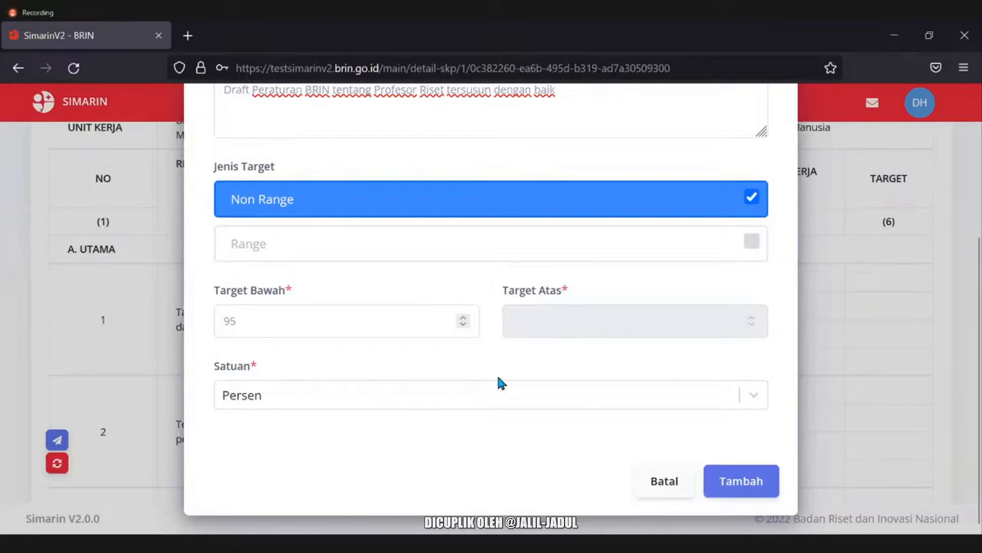
left_click(752, 481)
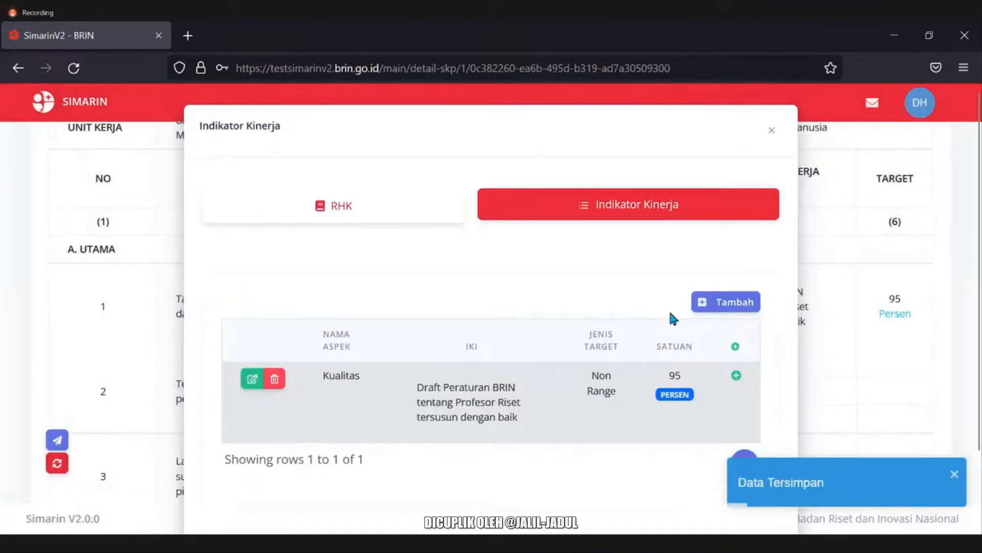
Close the indicator list and review row 1's new Kualitas indicator in the SKP table.
left_click(772, 132)
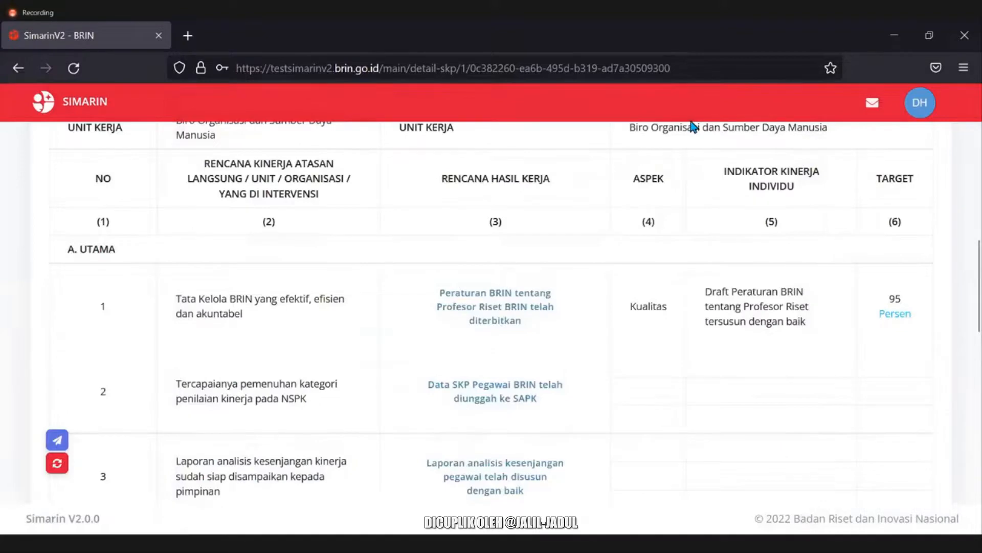
mouse_move(631, 306)
left_mouse_down()
mouse_move(833, 310)
mouse_move(929, 338)
left_mouse_up()
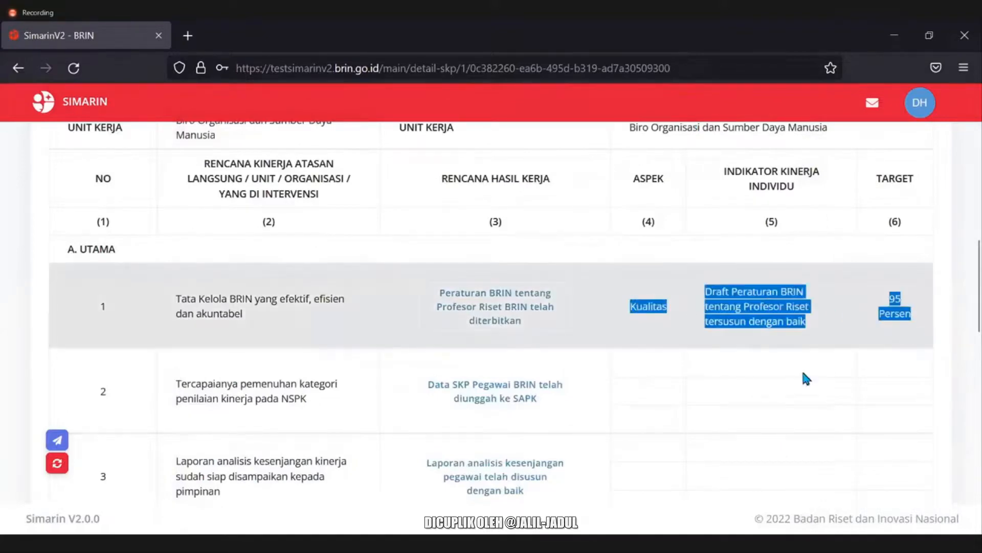
left_click(728, 373)
scroll(728, 373, "down", 2)
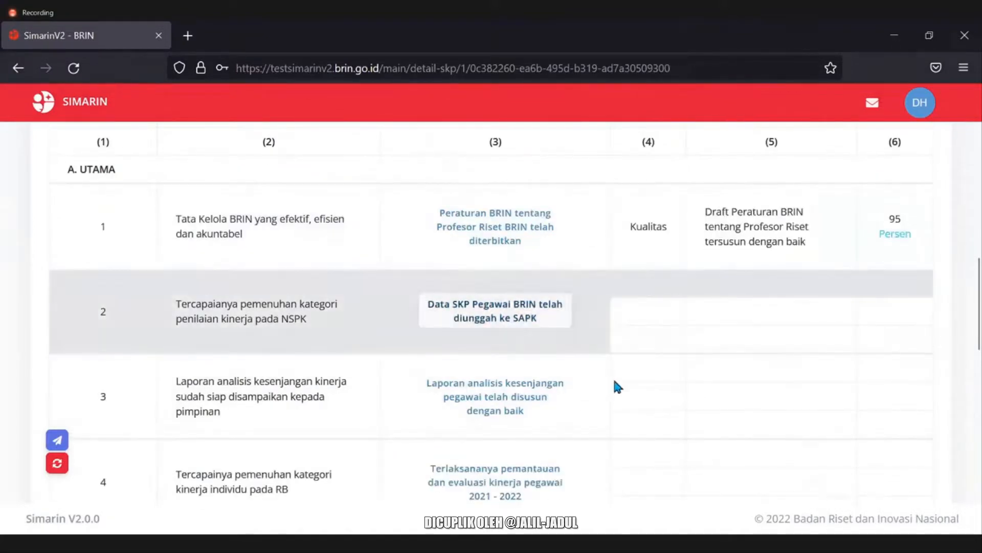
Open row 2's SAPK upload result, show its indicators and start a new one.
left_click(533, 318)
left_click(574, 207)
left_click(721, 304)
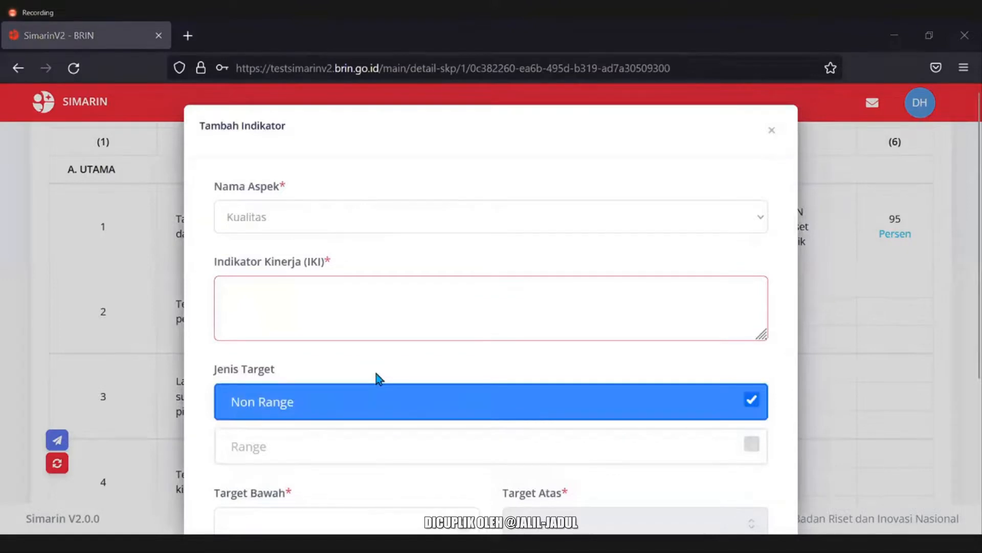
Paste the IKI 'Laporan Hasil Unggah Data SKP Pegawai BRIN tersusun dengan Baik' and enter target 90.
left_click(360, 297)
type("Laporan Hasil Unggah Data SKP Pegawai BRIN tersusun dengan Baik")
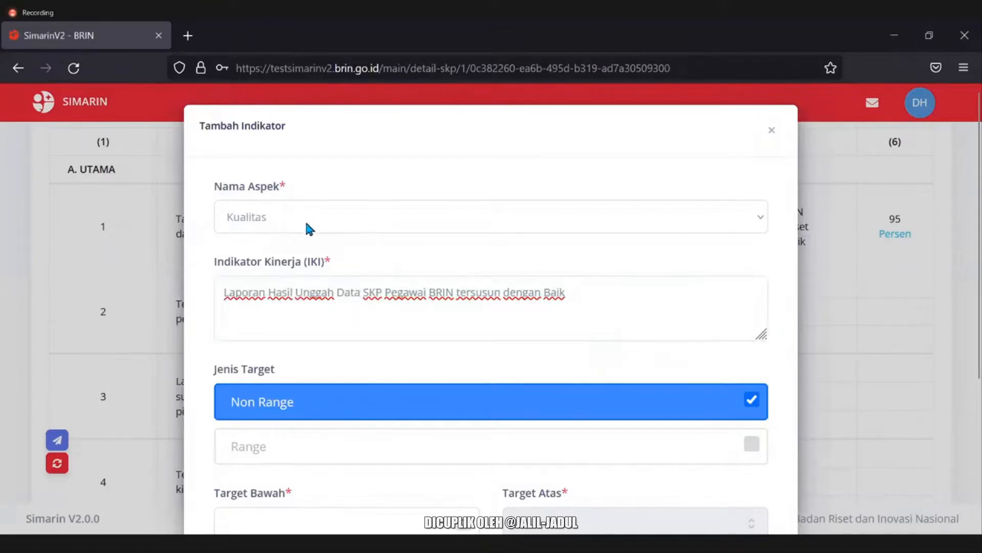
scroll(362, 250, "down", 2)
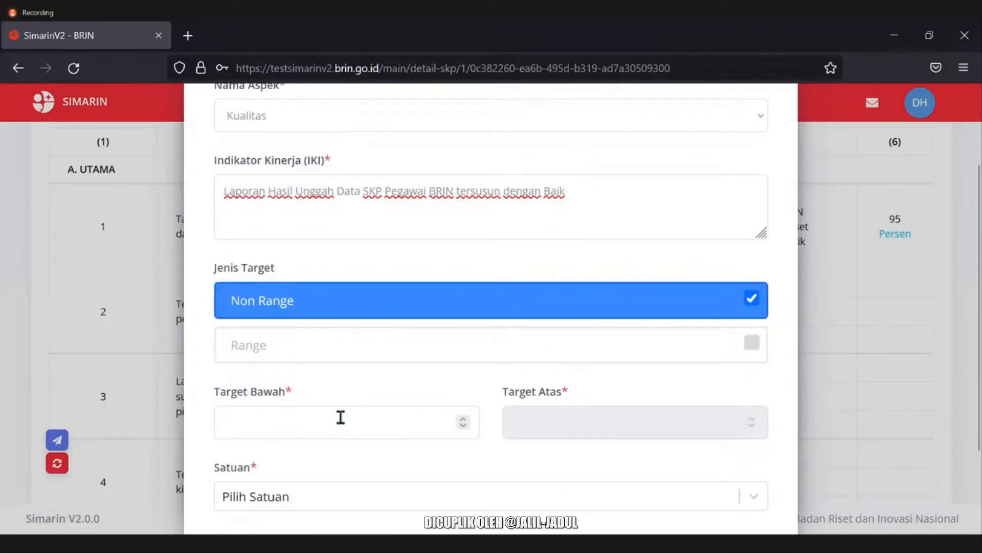
type("90")
Set the unit to Persen, save the indicator, and begin another for row 2.
left_click(370, 496)
type("perd")
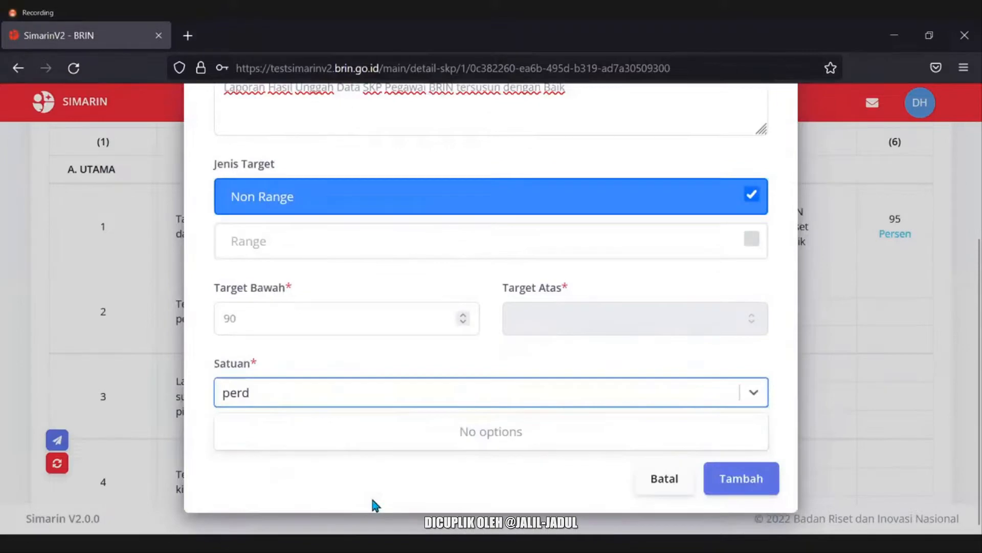
key("BackSpace")
type("se")
left_click(355, 434)
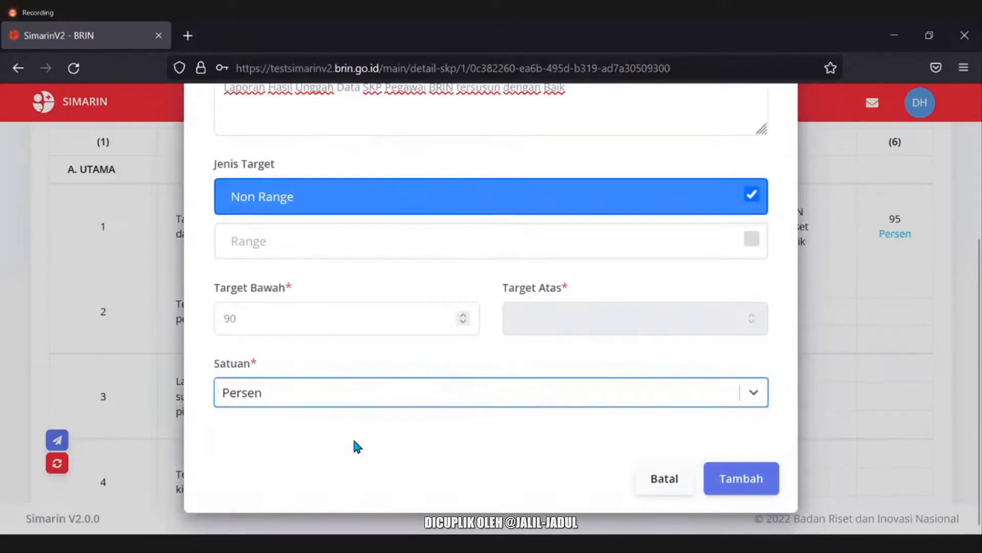
scroll(330, 354, "up", 1)
scroll(327, 348, "up", 3)
scroll(623, 460, "down", 4)
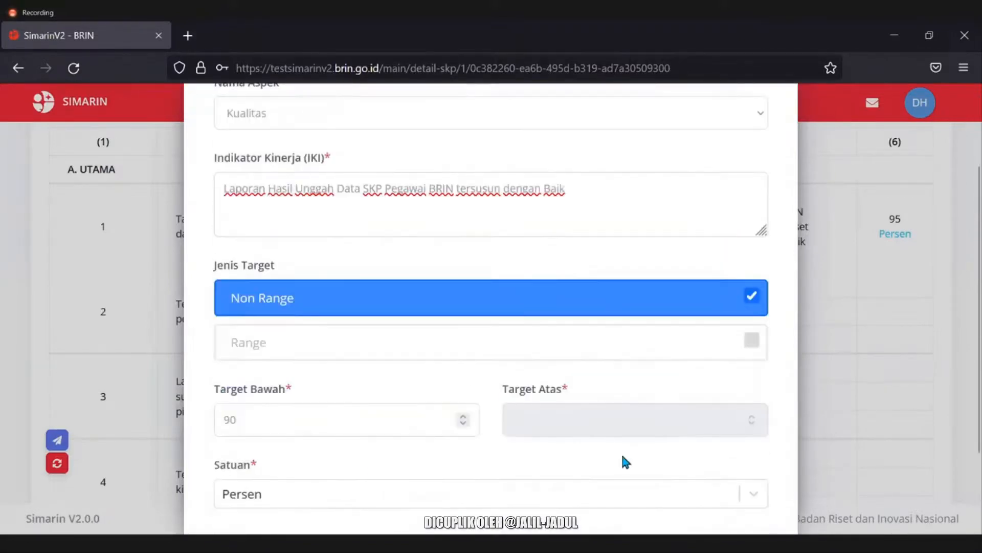
left_click(738, 489)
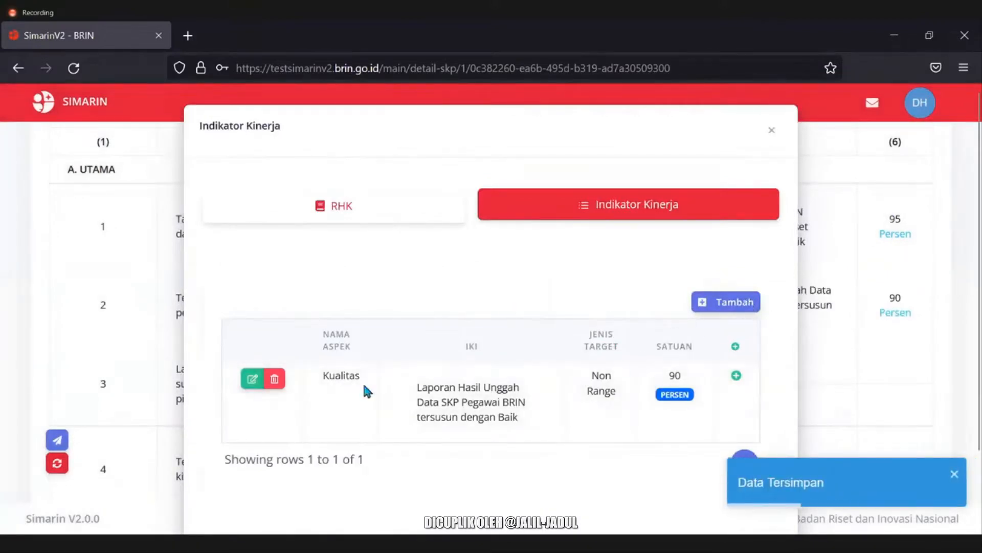
left_click(748, 307)
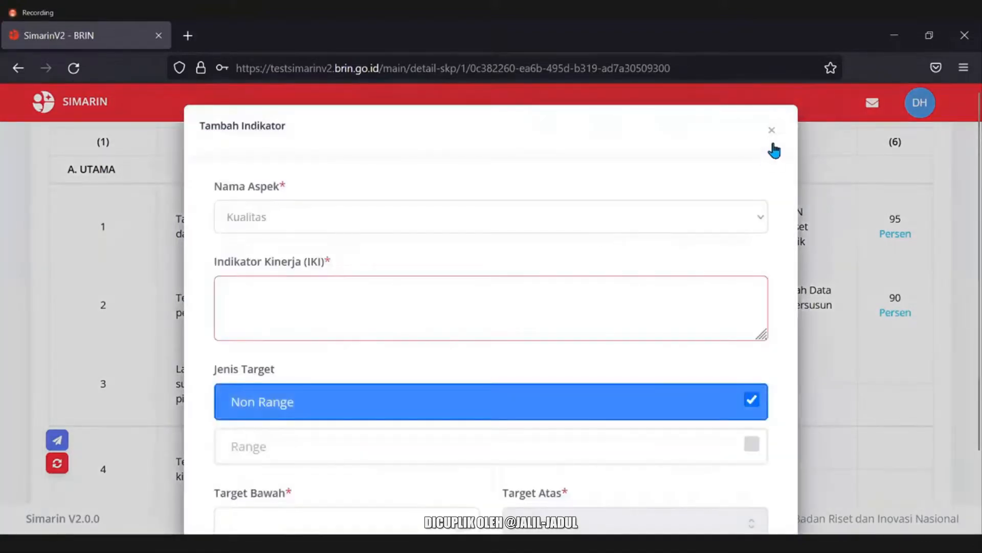
Set the new indicator's aspect to Kuantitas and paste 'Rekapitulasi Data SKP Pegawai BRIN siap diunggah ke SAPK'.
left_click(772, 131)
left_click(729, 302)
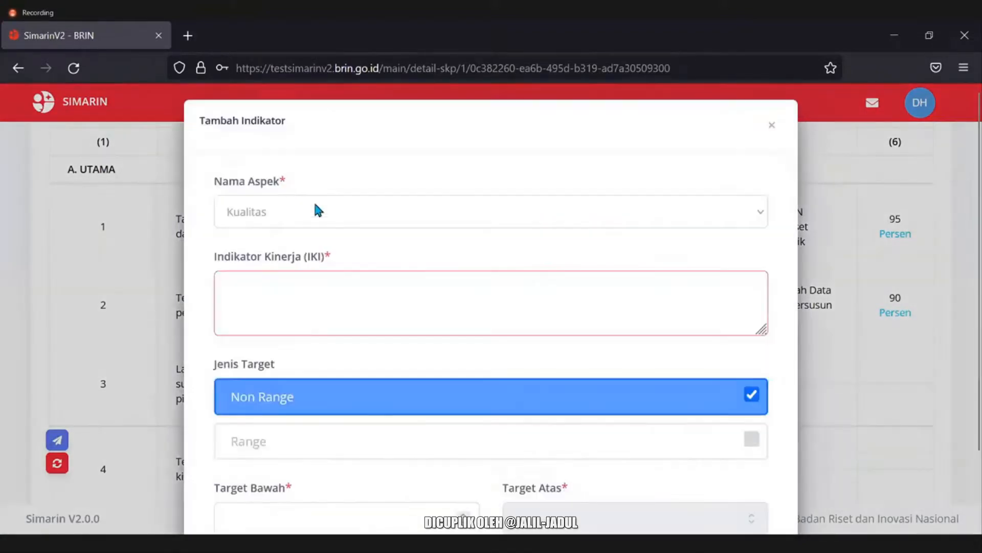
left_click(324, 211)
left_click(293, 256)
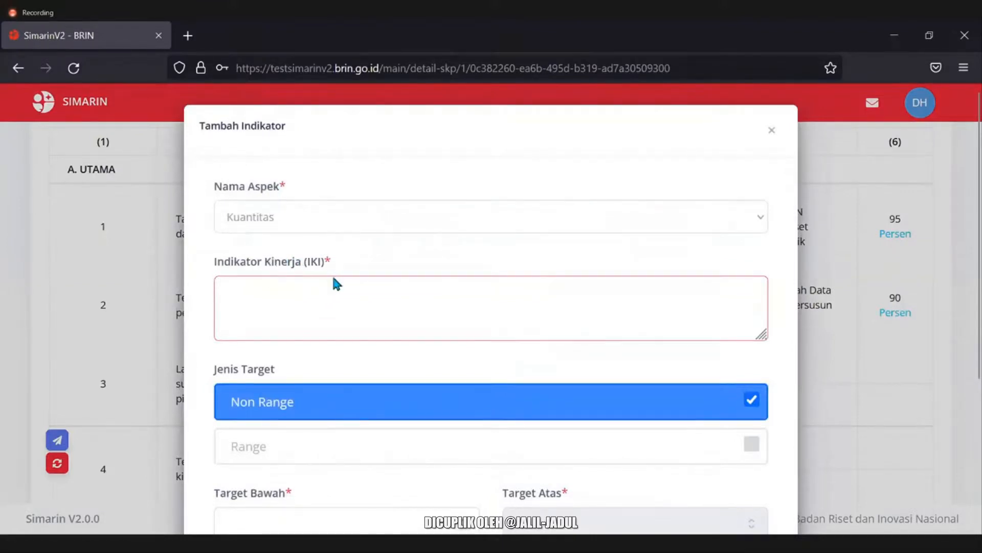
left_click(397, 218)
left_click(354, 218)
left_click(362, 322)
type("Rekapitulasi Data SKP Pegawai BRIN siap diunggah ke SAPK")
Enter target 10000 Data, save the Kuantitas indicator and close the indicator list.
scroll(450, 429, "down", 2)
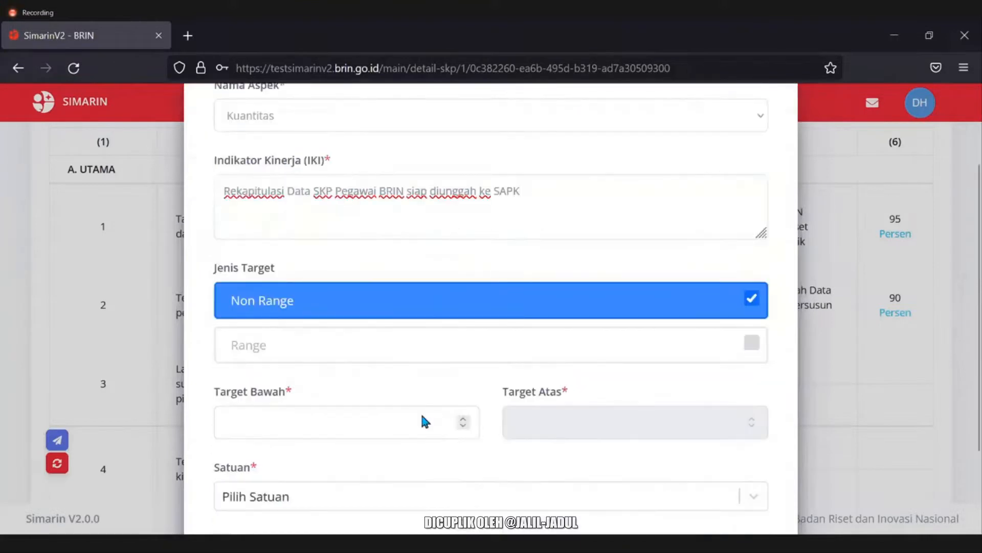
left_click(348, 424)
type("140")
key("BackSpace")
type("0000")
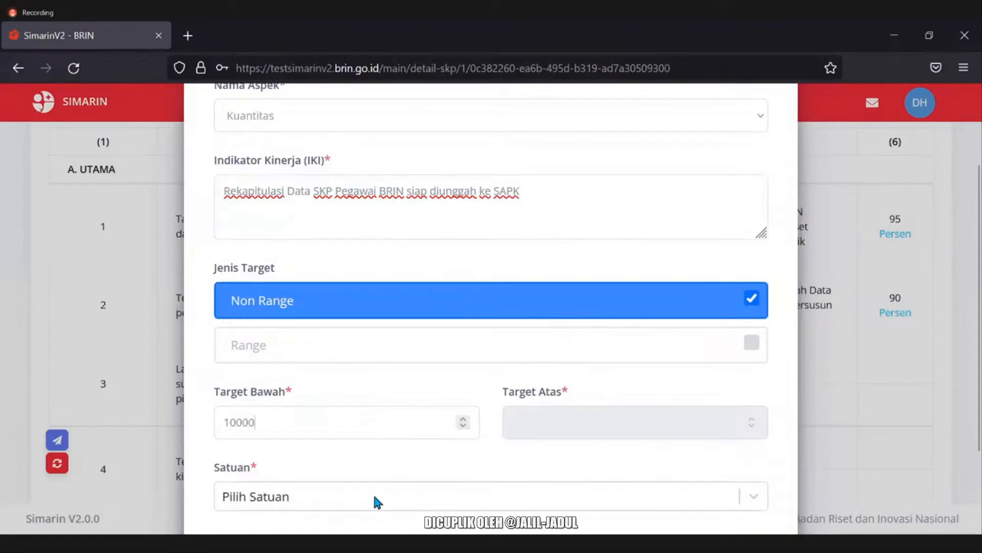
left_click(372, 492)
type("data")
left_click(337, 460)
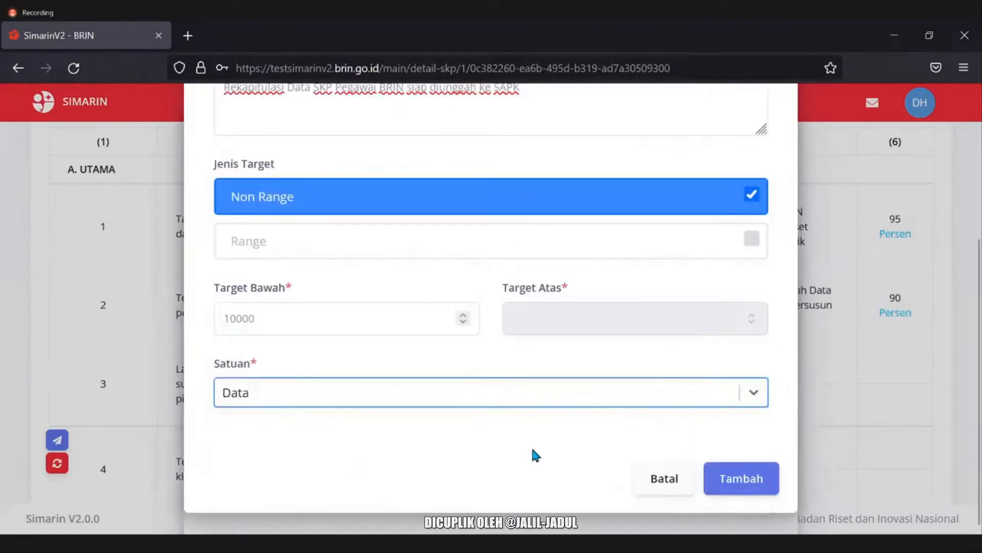
left_click(737, 486)
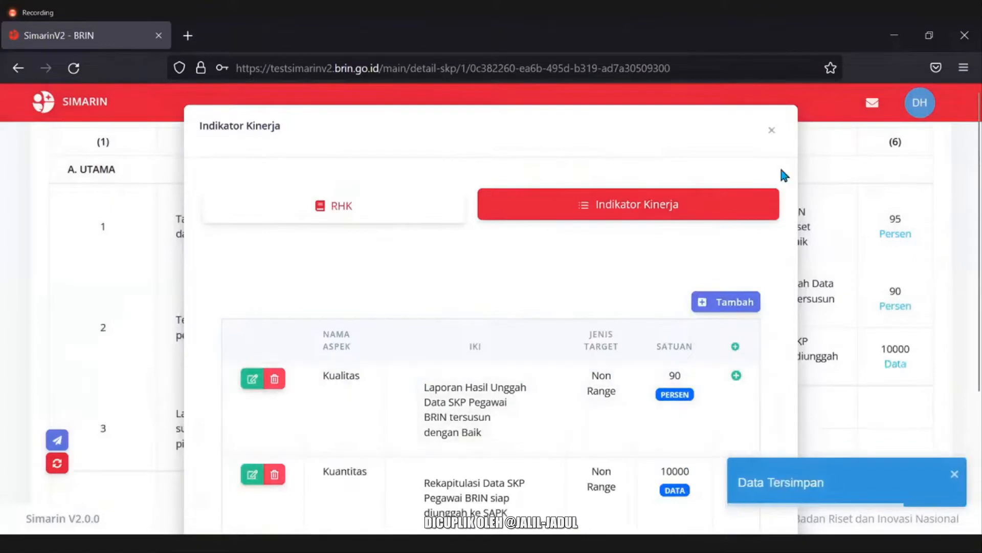
left_click(771, 131)
Open row 3's work result and its indicator list, backing out once and reopening it.
scroll(582, 410, "down", 3)
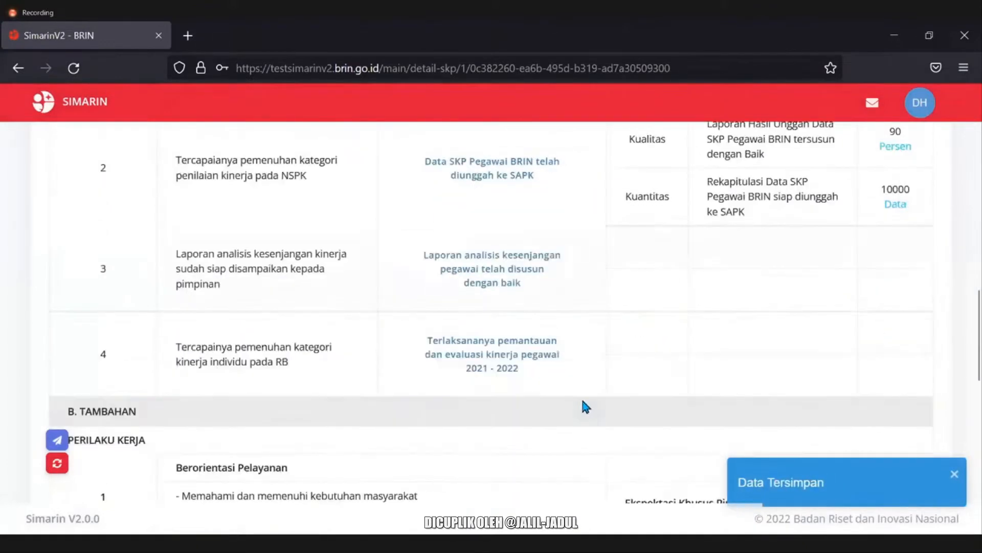
left_click(504, 284)
left_click(609, 208)
left_click(729, 301)
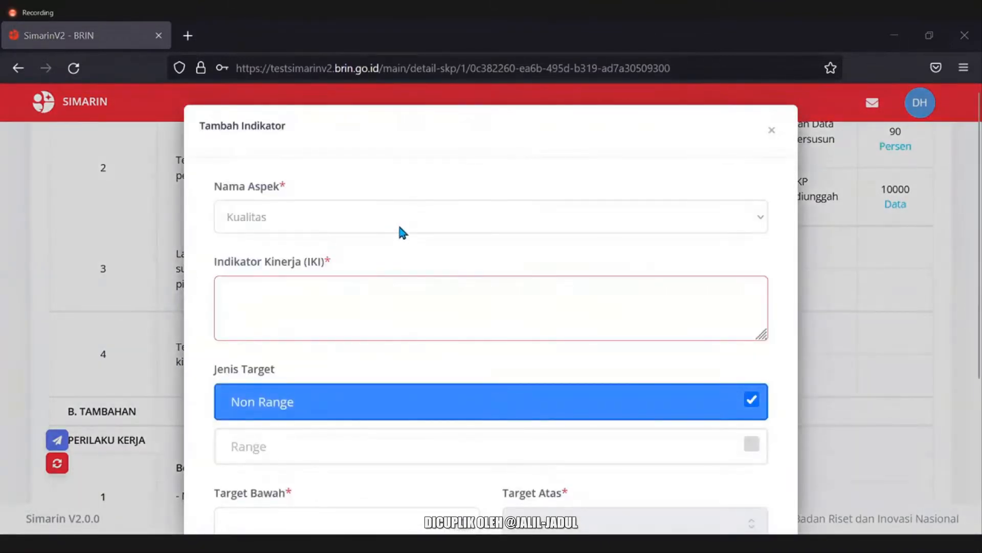
left_click(767, 131)
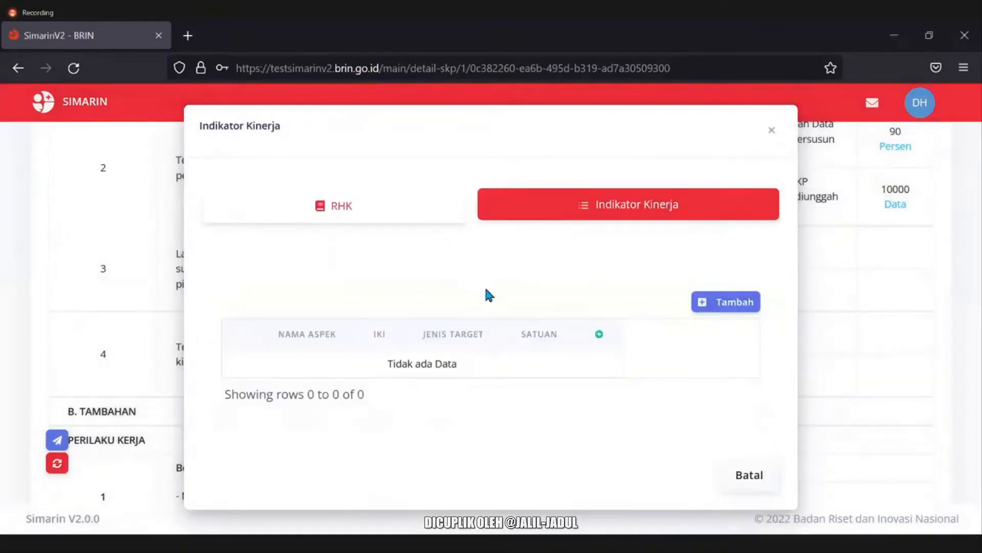
left_click(771, 129)
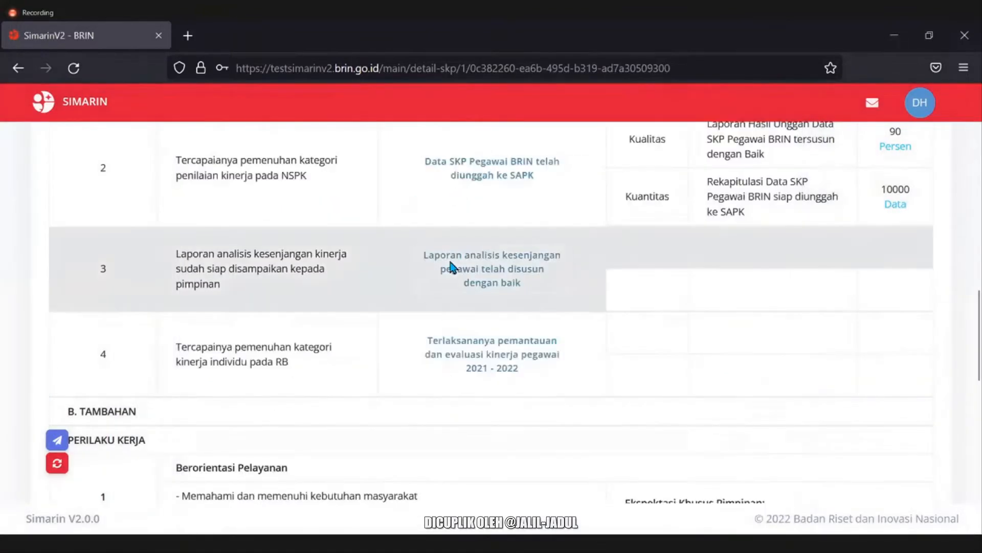
left_click(450, 266)
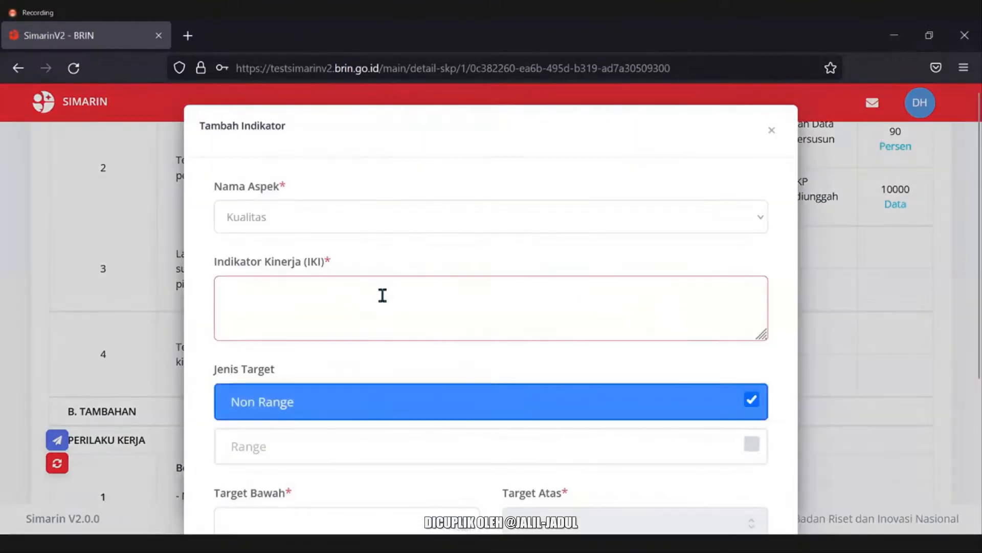
Add row 3's IKI 'Draft Analisis Kesenjangan Pegawai tersusun dengan baik' at 85 Persen and save.
left_click(382, 294)
type("Draft Analisis Kesenjangan Pegawai tersusun dengan baik")
scroll(404, 306, "down", 4)
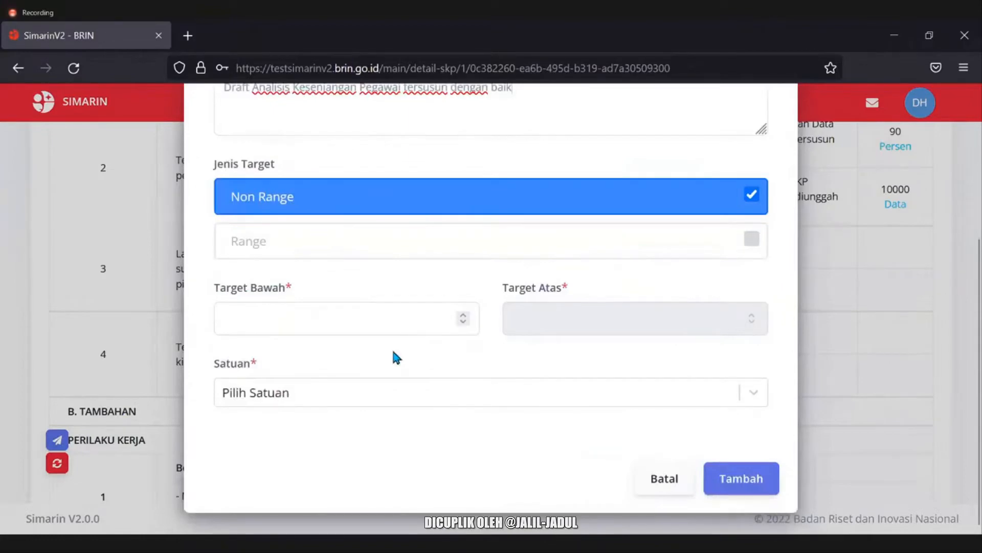
left_click(340, 315)
type("85")
left_click(344, 402)
type("perse")
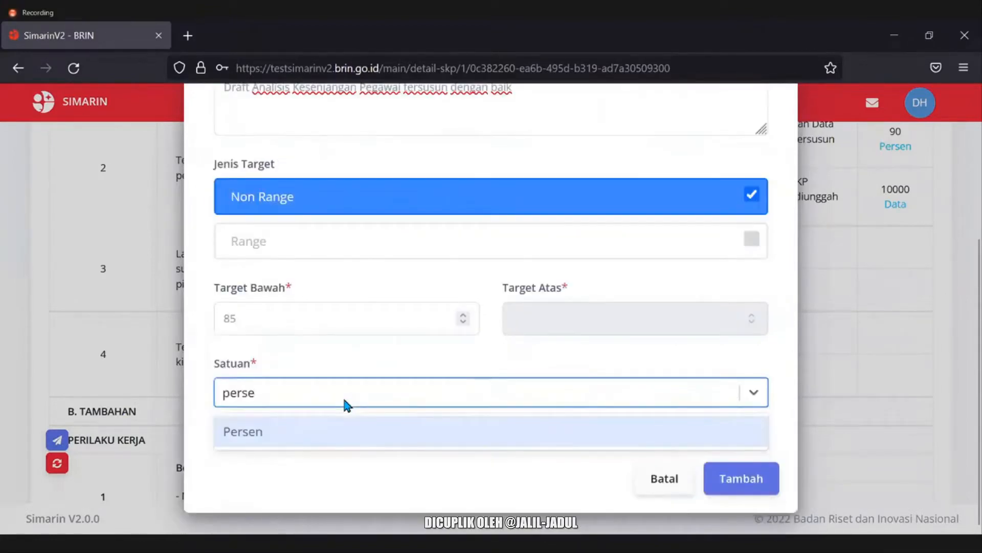
key("Return")
left_click(737, 481)
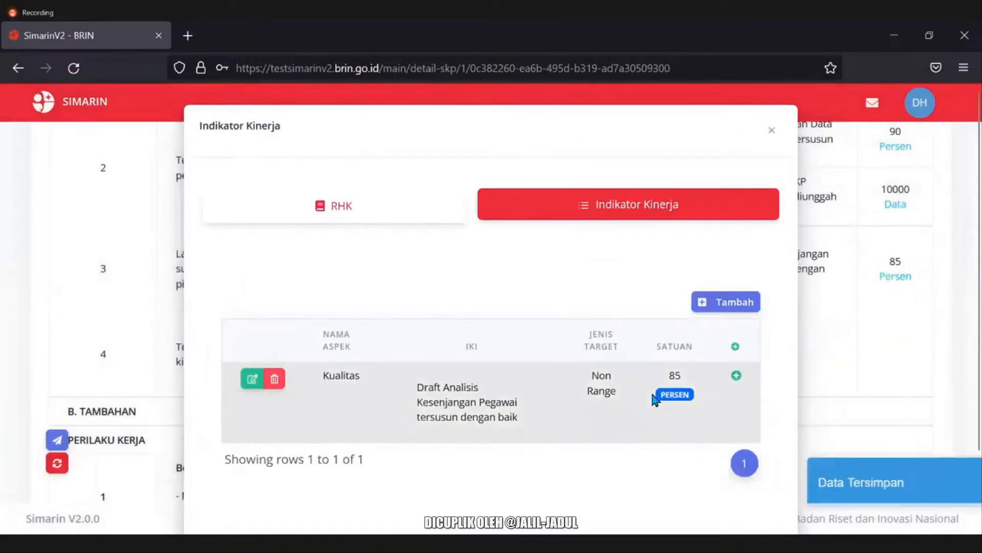
left_click(772, 124)
Start a new indicator on row 4 with IKI 'Laporan Pemantauan dan Evaluasi Kinerja Pegawai 2021 - 2022 tersusun dengan baik'.
left_click(504, 354)
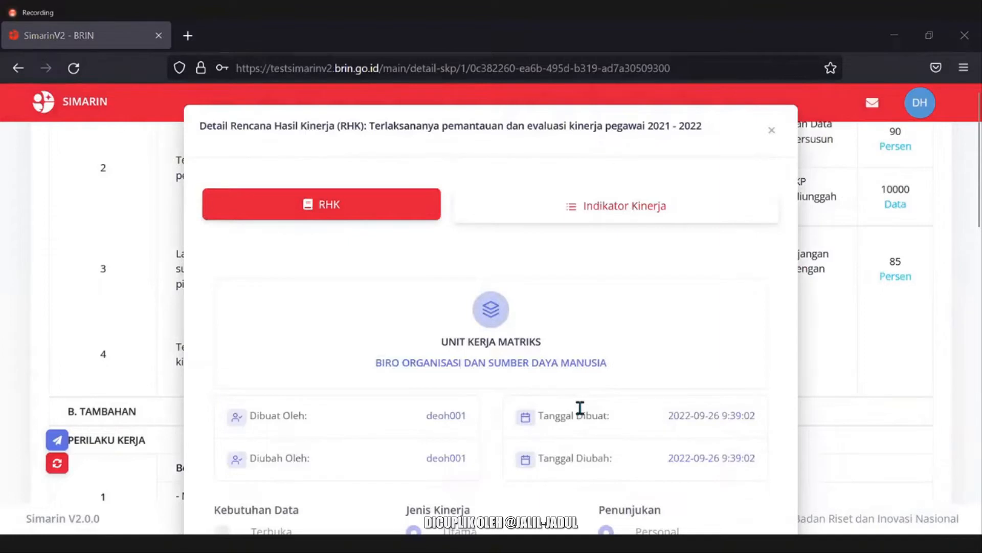
left_click(624, 205)
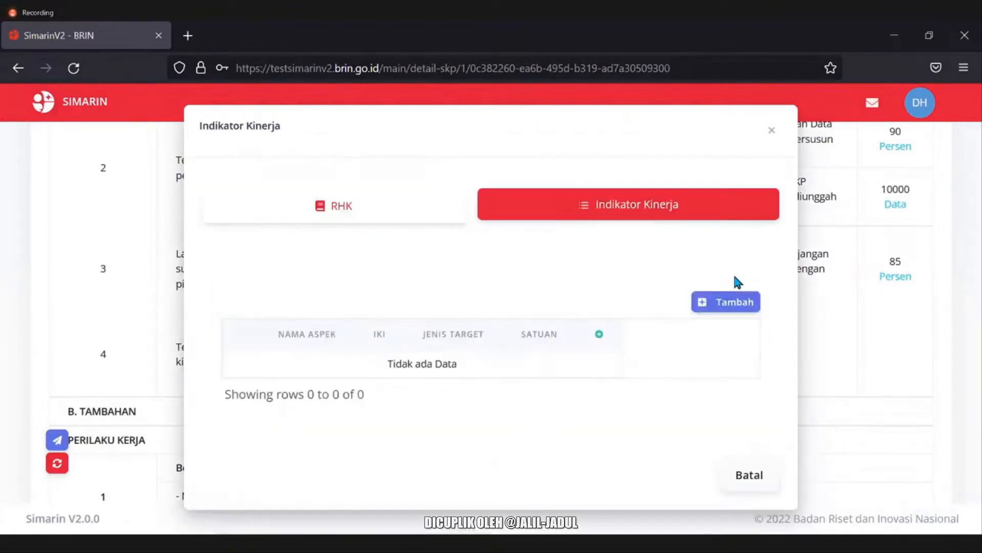
left_click(739, 306)
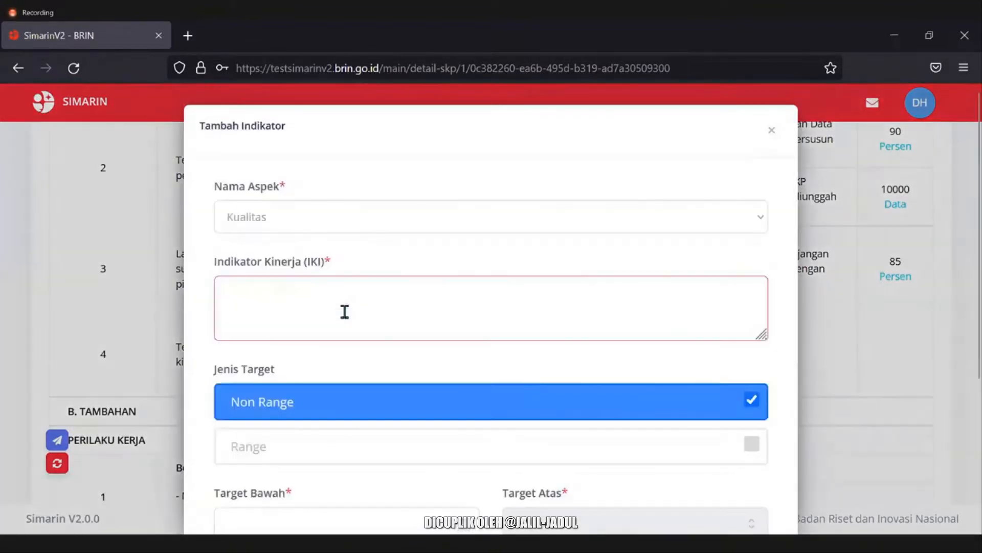
type("Laporan Pemantauan dan Evaluasi Kinerja Pegawai 2021 - 2022 tersusun dengan baik")
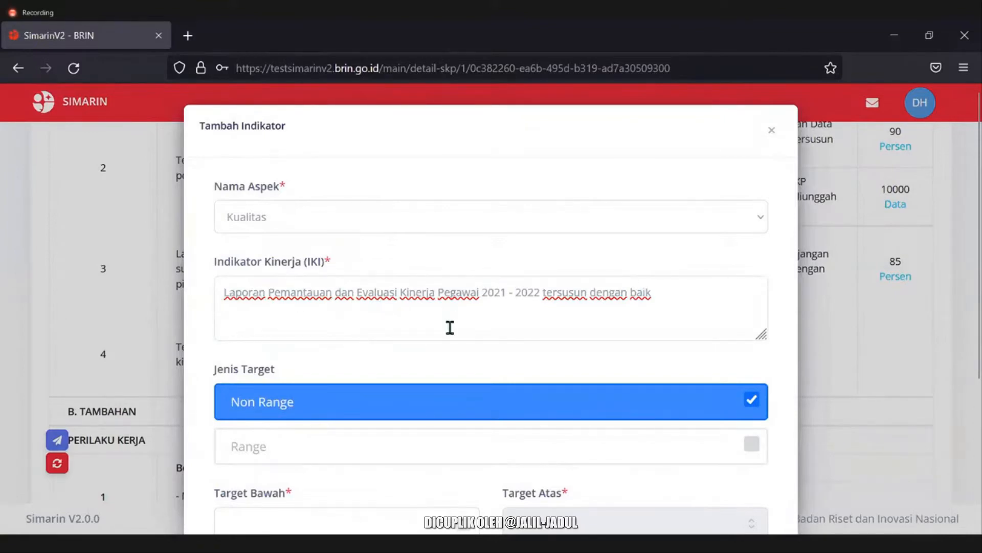
left_click_drag(543, 293, 607, 292)
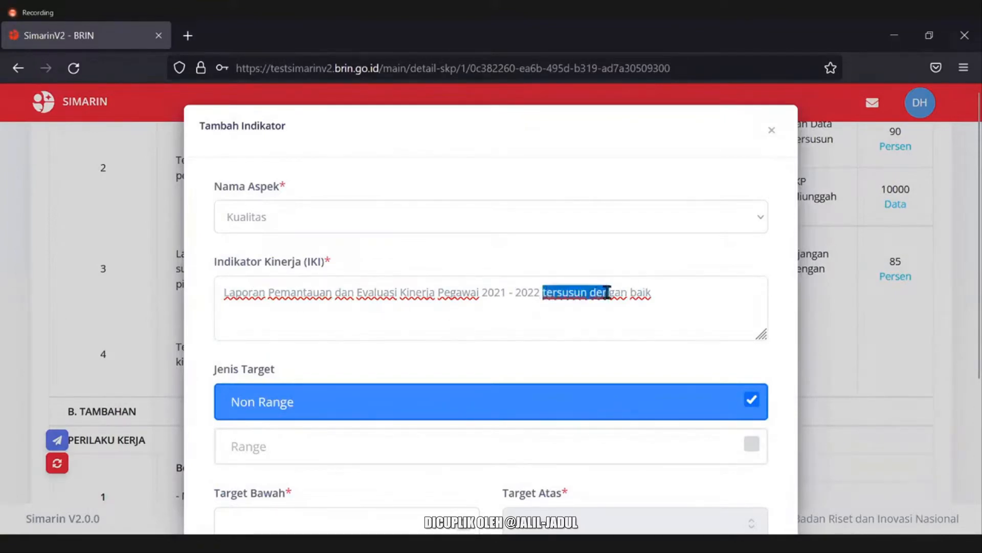
left_click(448, 271)
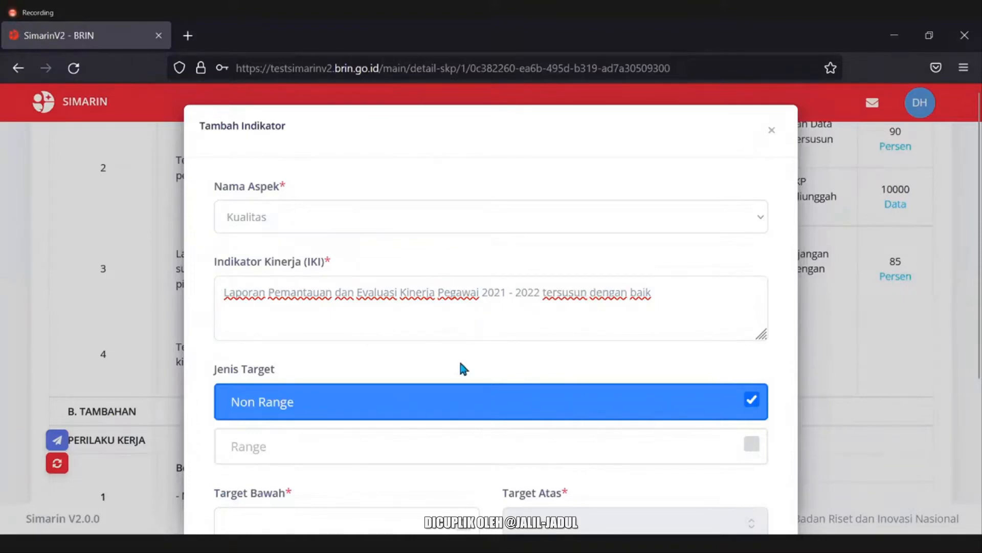
Set the indicator target to 92 Persen, save it, and close the indicator window.
scroll(405, 364, "down", 2)
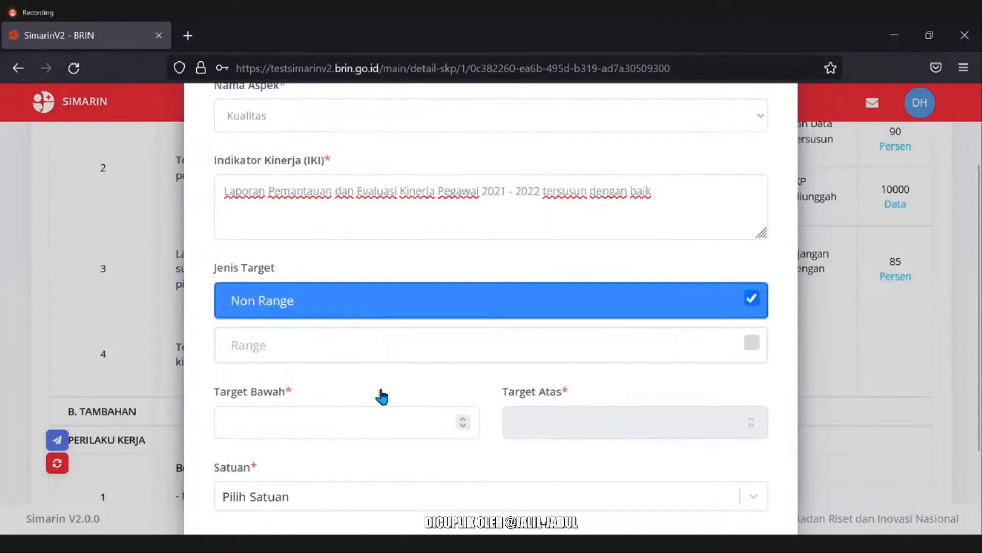
scroll(381, 395, "down", 2)
left_click(339, 327)
type("92")
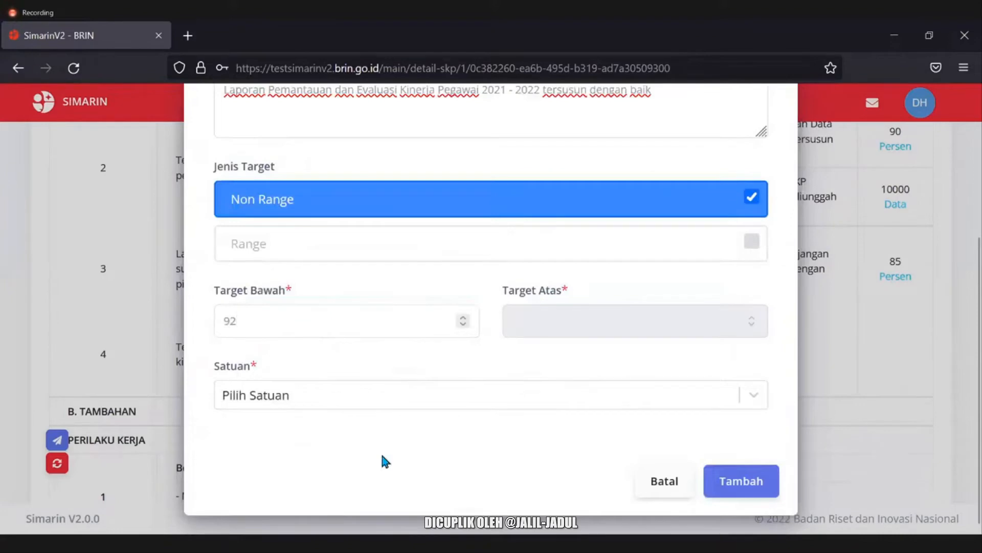
left_click(370, 403)
type("p")
left_click(372, 407)
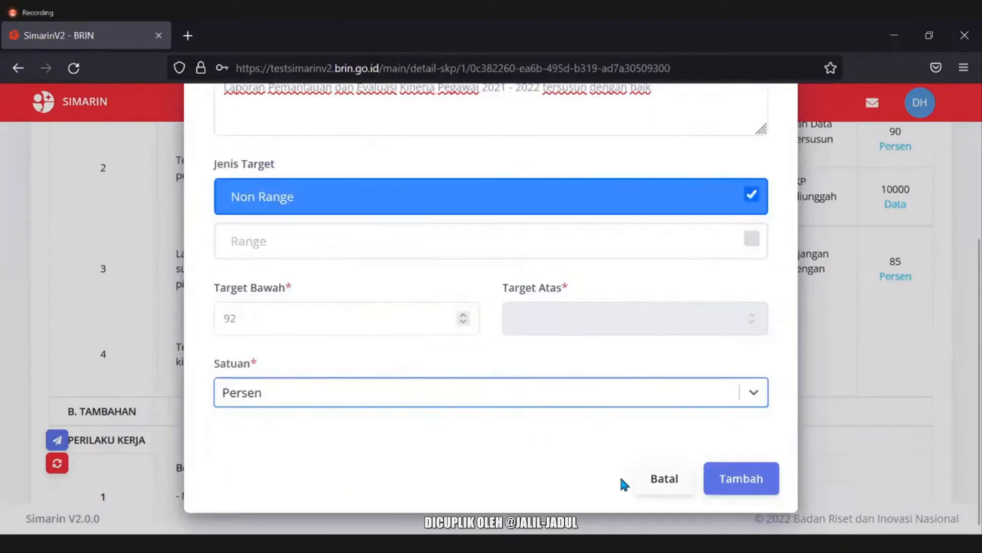
left_click(709, 480)
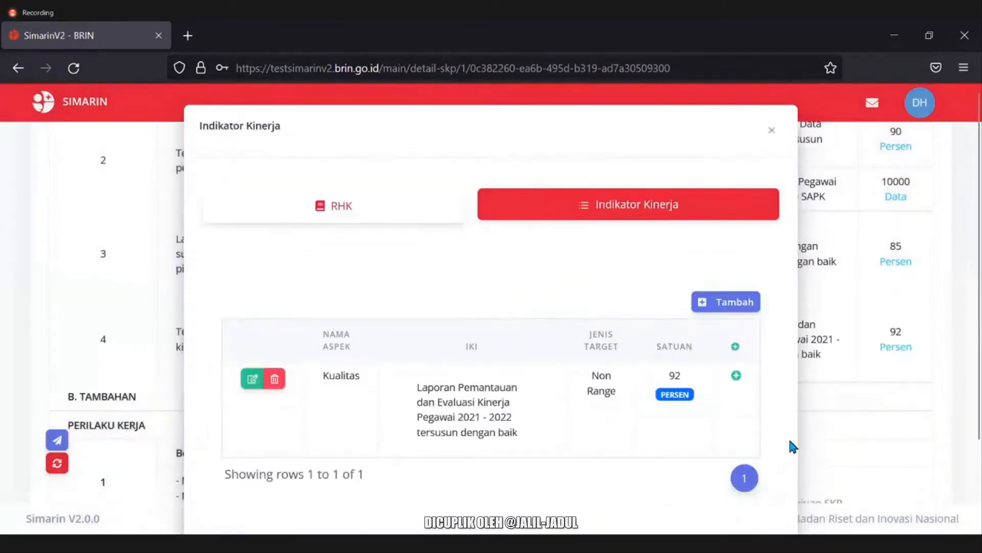
left_click(874, 265)
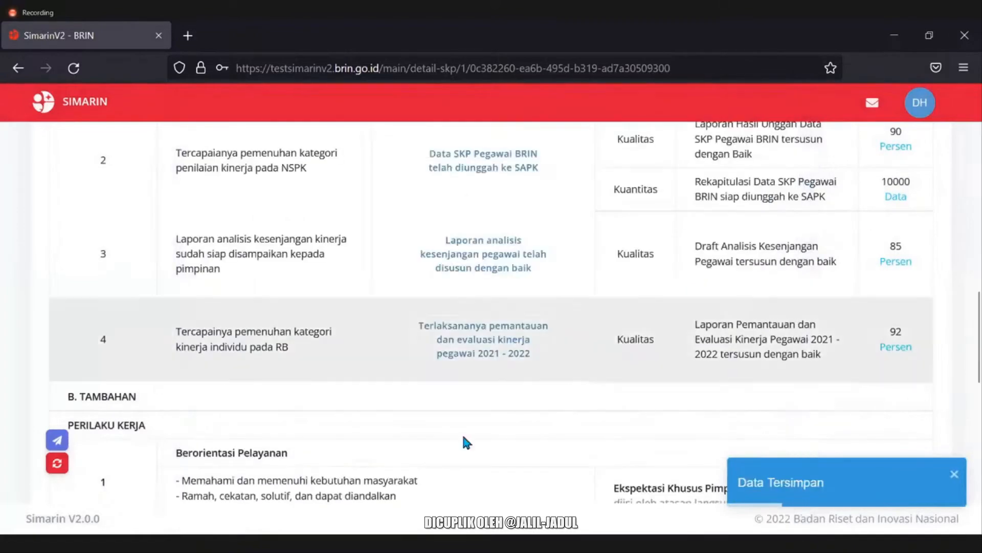
Submit the 2022 SKP JA/JF via Ajukan SKP and confirm with 'Ya, Ajukan'.
scroll(464, 427, "up", 5)
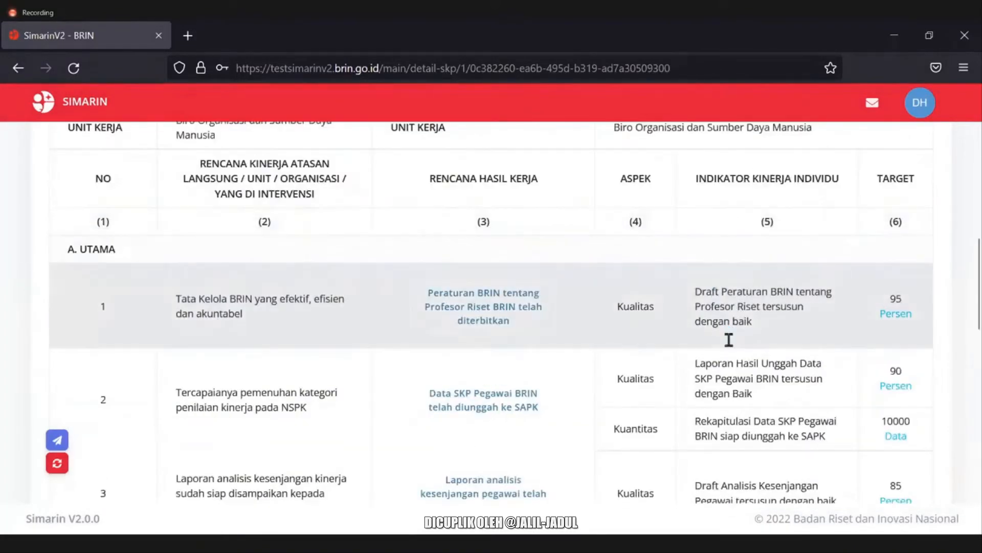
scroll(732, 328, "down", 3)
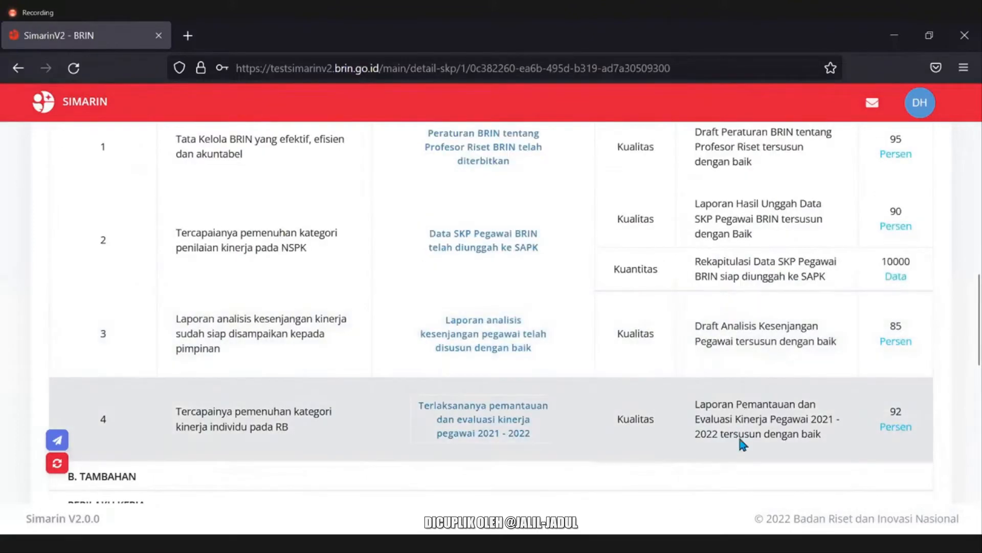
scroll(739, 433, "up", 2)
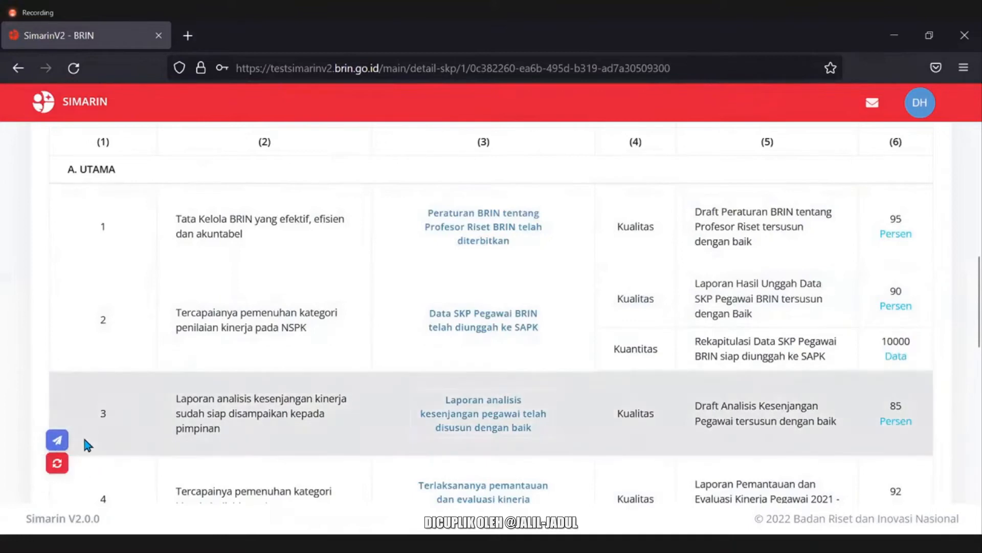
scroll(65, 445, "up", 3)
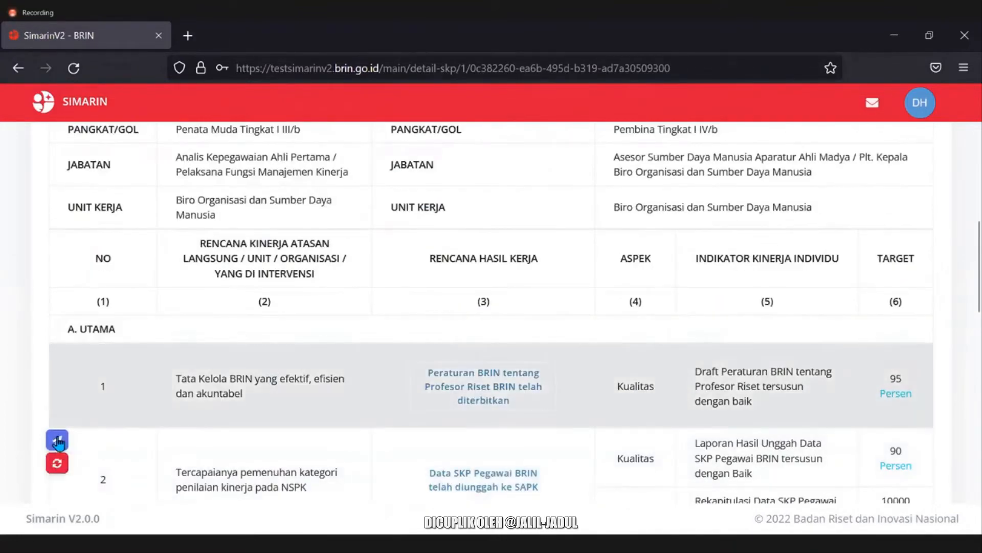
left_click(58, 439)
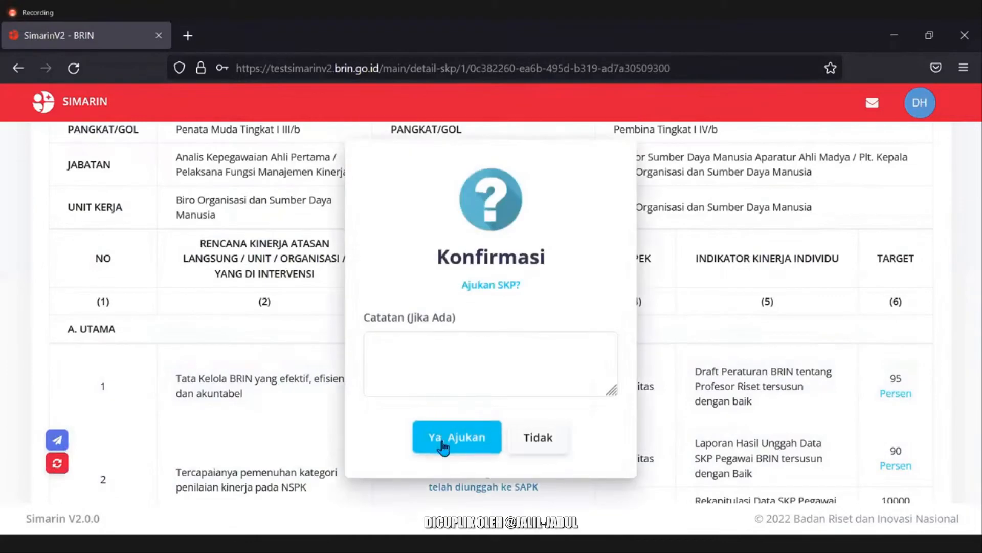
left_click(444, 440)
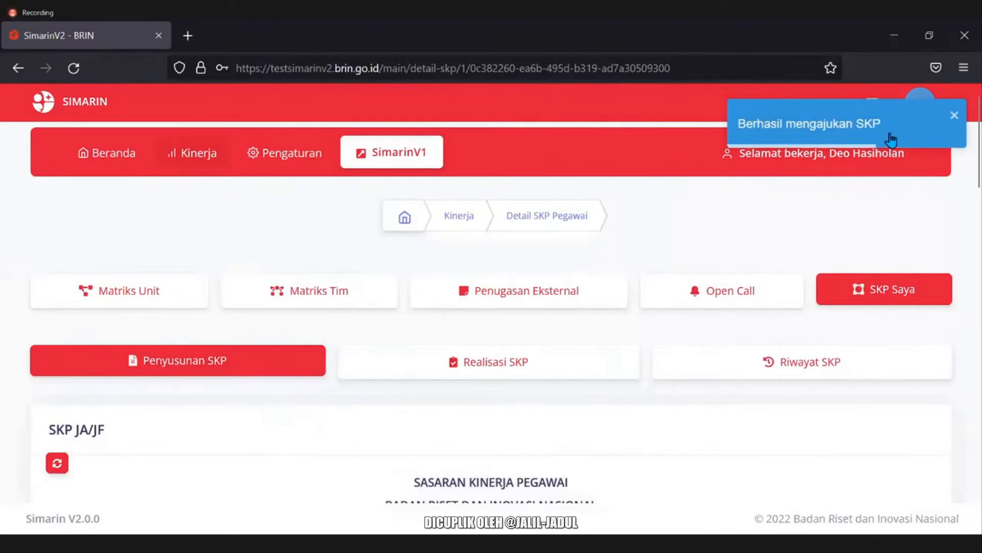
Check Riwayat SKP for the pending Permohonan Persetujuan request and its person in charge.
scroll(487, 355, "down", 5)
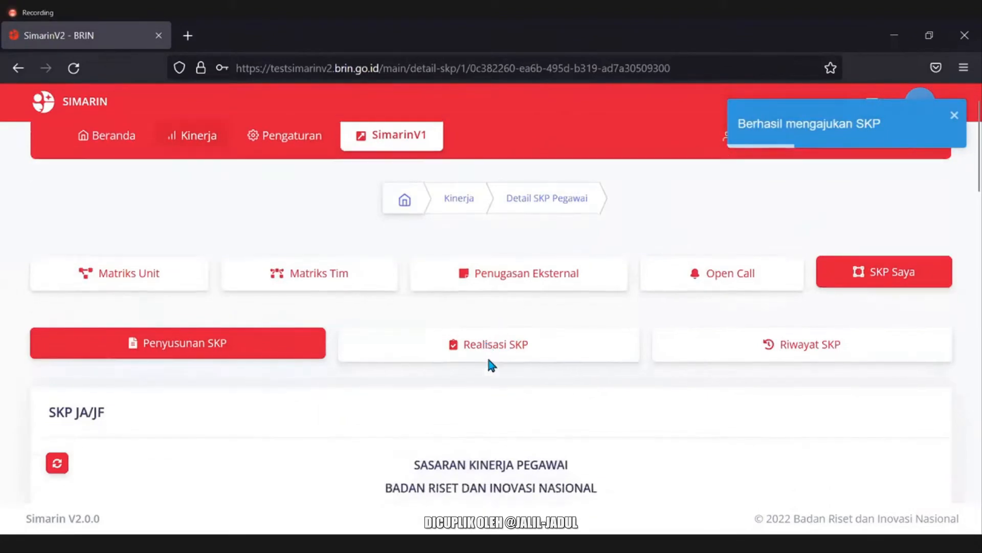
scroll(434, 350, "up", 2)
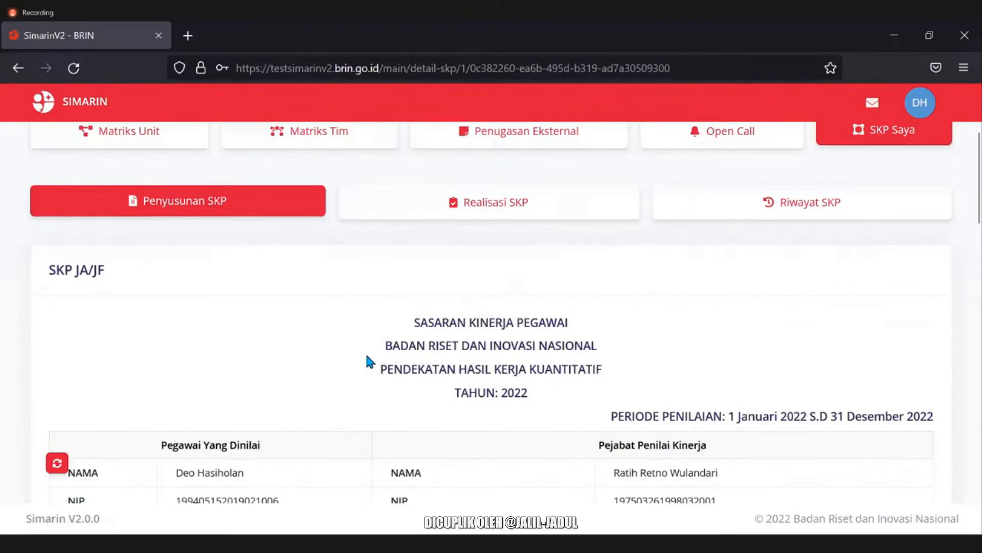
scroll(367, 361, "up", 2)
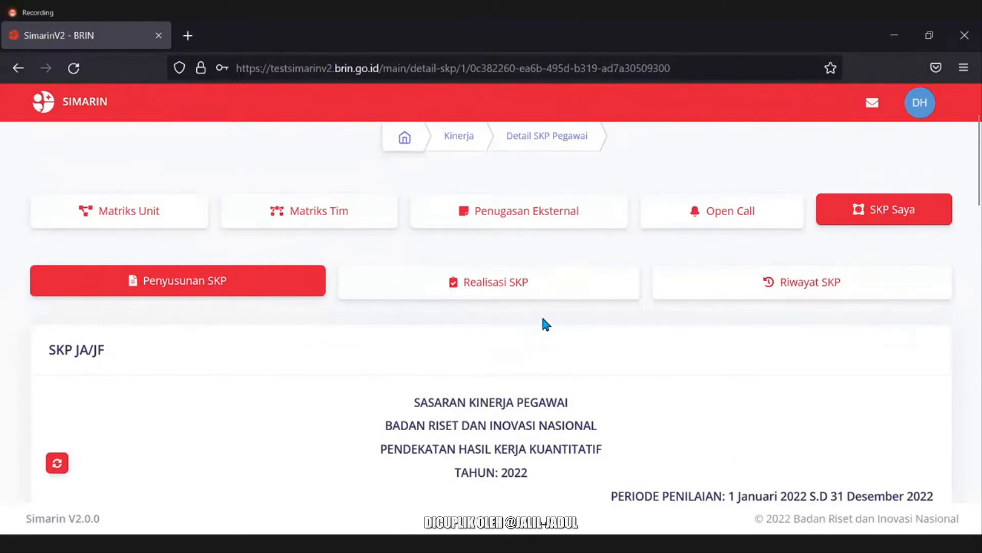
left_click(765, 294)
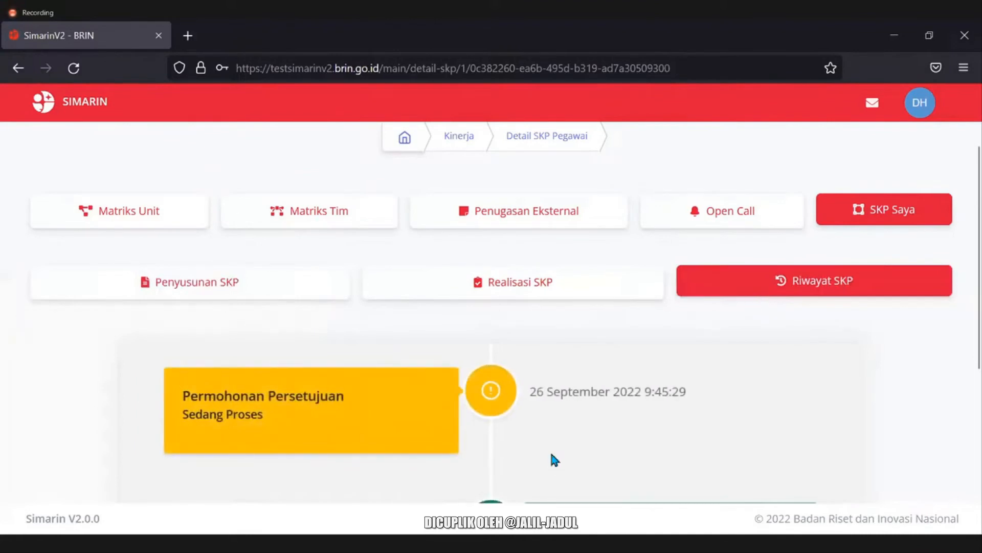
scroll(554, 458, "down", 5)
scroll(486, 323, "up", 2)
scroll(494, 307, "down", 2)
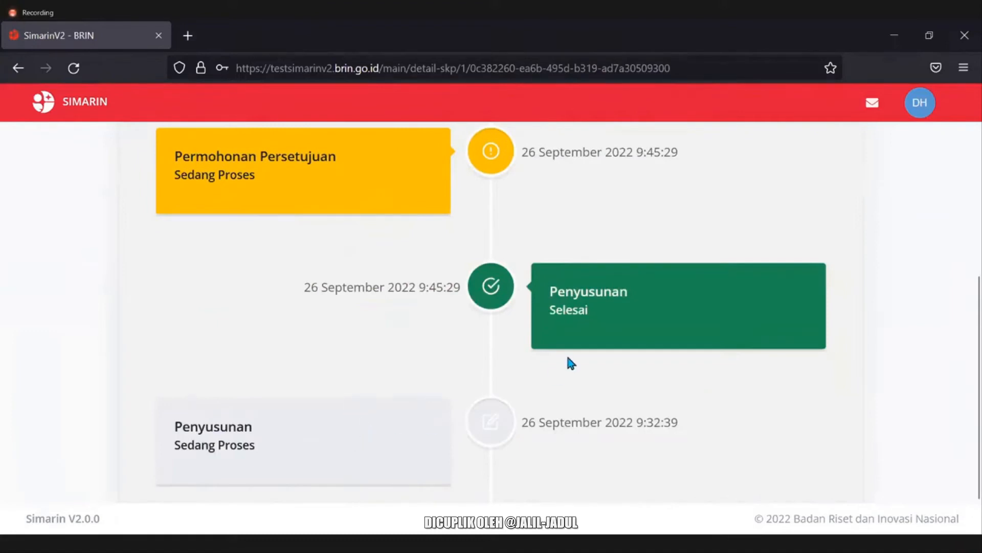
scroll(583, 392, "up", 2)
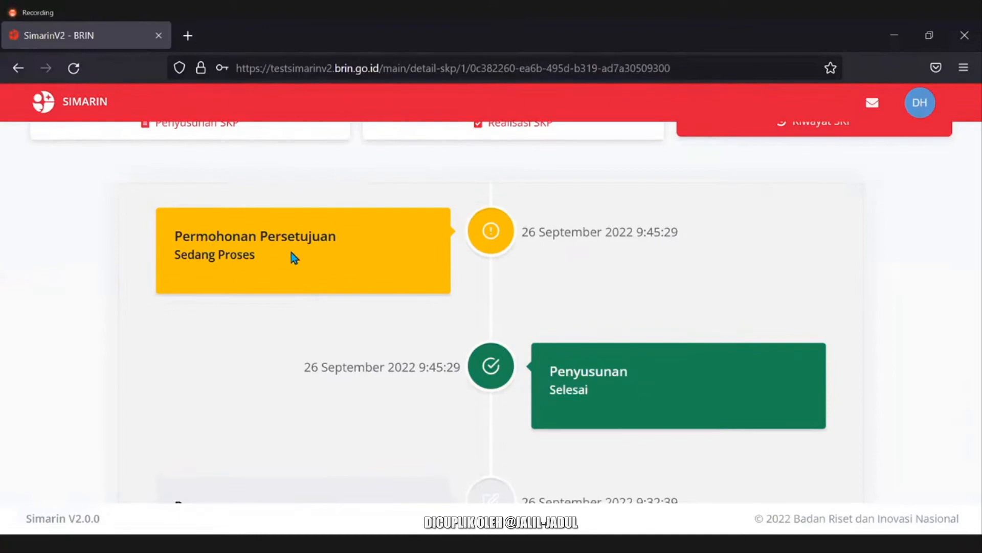
left_click(412, 287)
left_click_drag(365, 266, 460, 279)
left_click(444, 277)
left_click(761, 413)
Log out of SIMARIN V2 from the account menu.
scroll(270, 311, "up", 5)
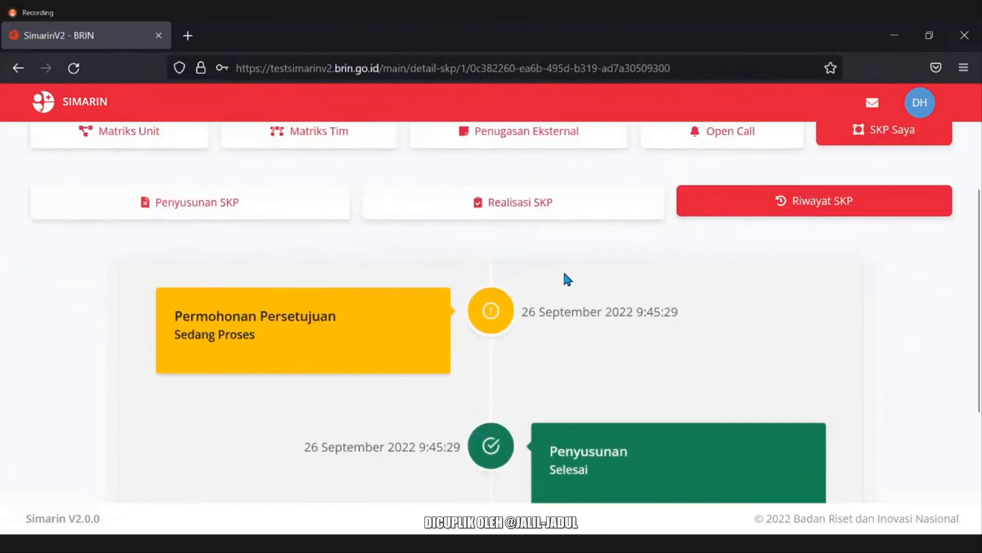
scroll(296, 411, "down", 2)
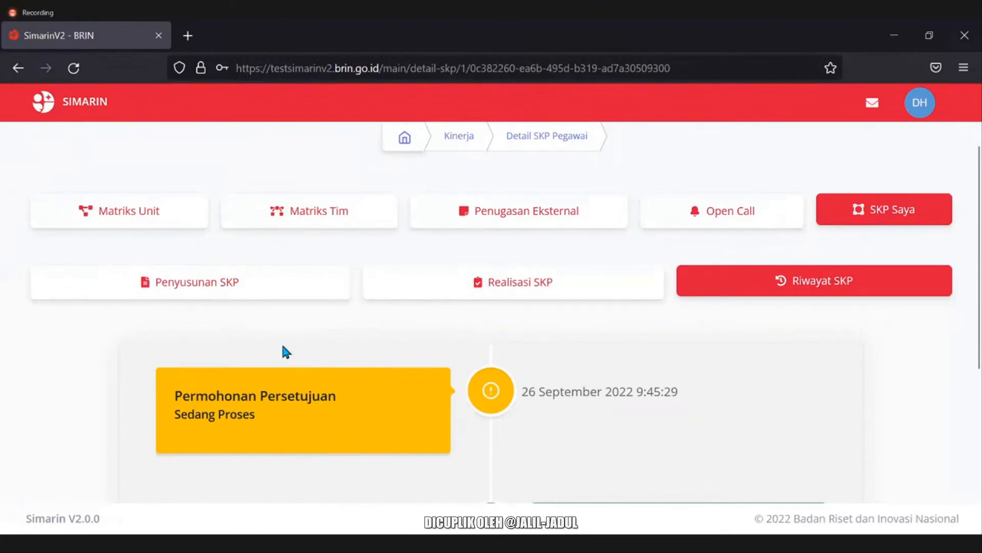
scroll(284, 348, "up", 2)
left_click(205, 164)
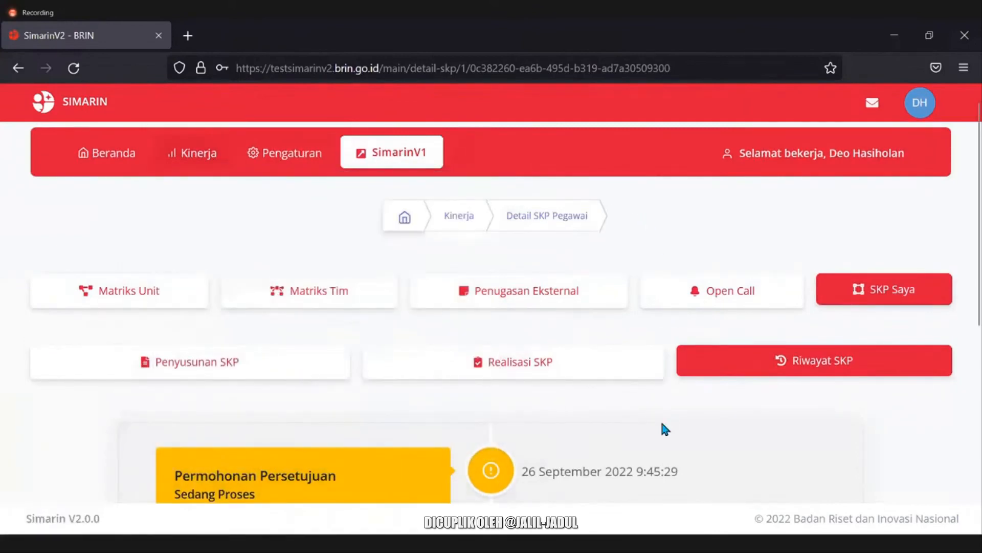
left_click(920, 102)
mouse_move(915, 111)
left_click(882, 198)
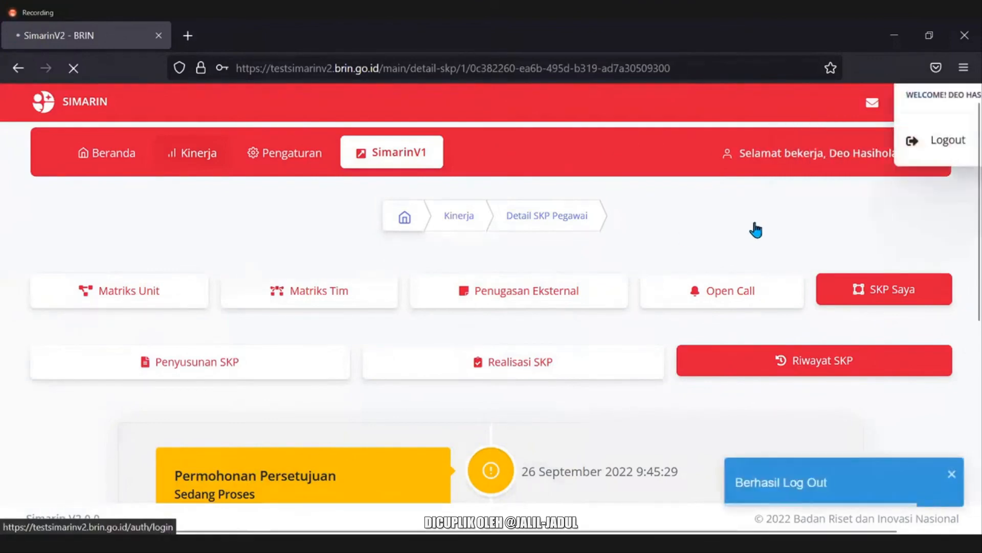